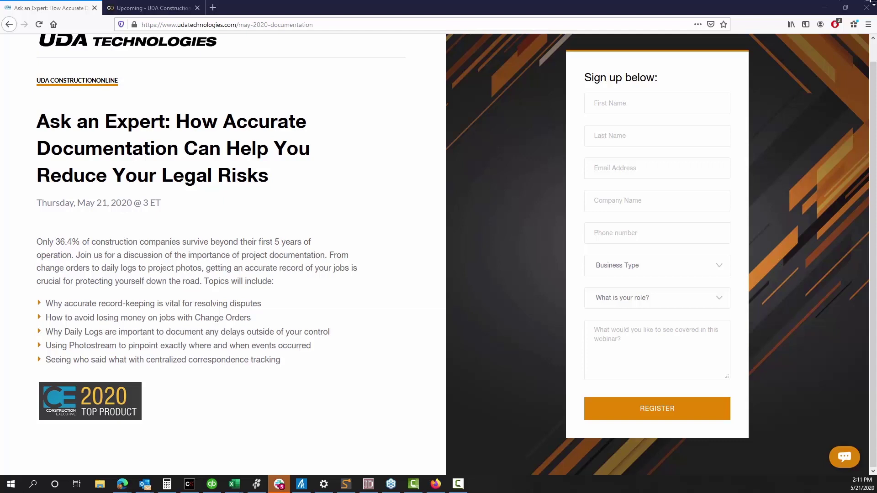
Switch to ConstructionOnline and open the Daily Logging calendar of the 71st Street project
left_click(159, 7)
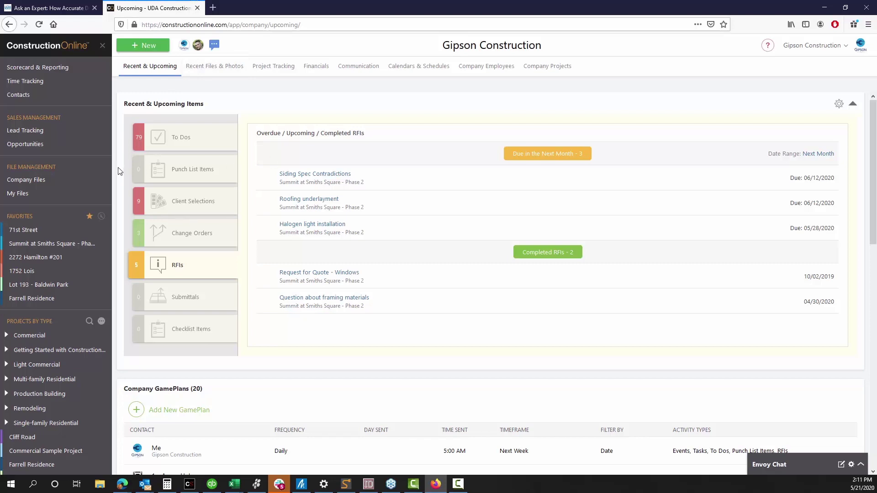
scroll(70, 159, "up", 2)
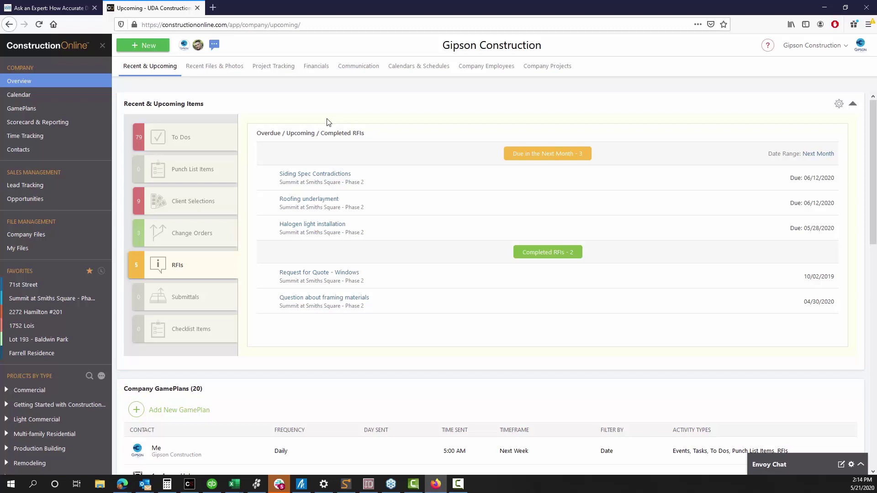
left_click(32, 292)
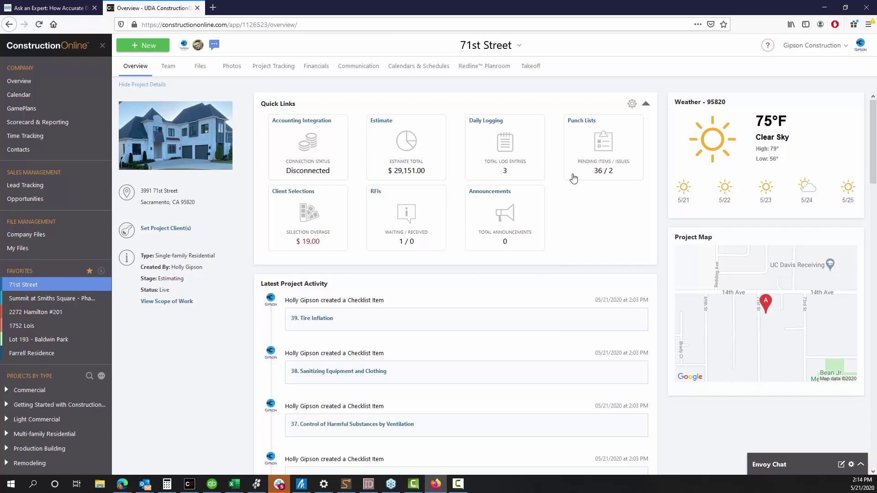
left_click(506, 160)
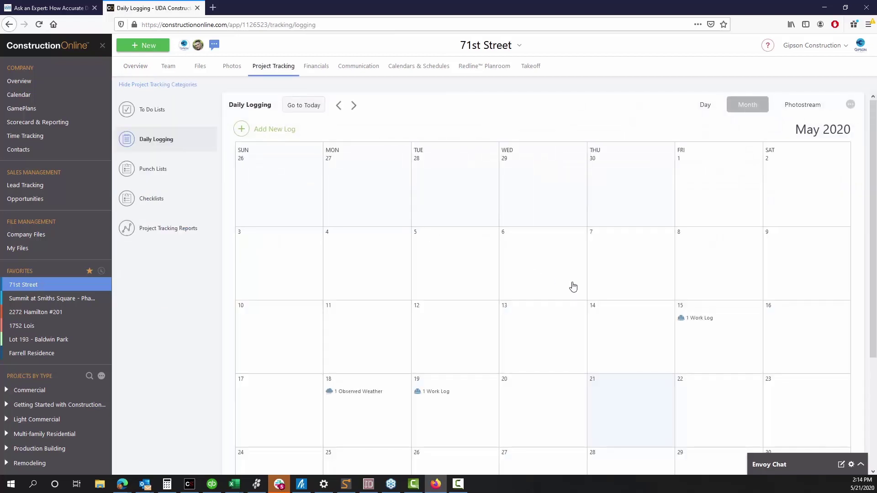
scroll(573, 287, "down", 3)
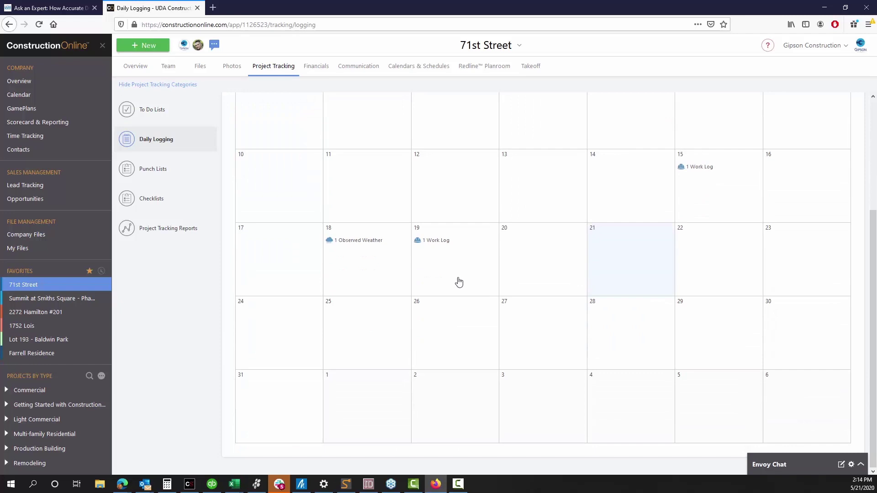
scroll(571, 295, "up", 3)
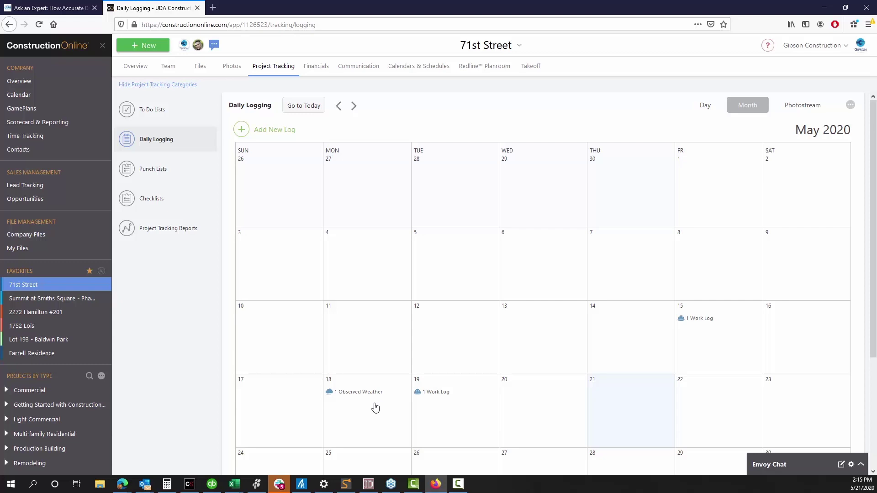
Start a new logging reminder for the 71st Street project and add a team member as its recipient
left_click(849, 105)
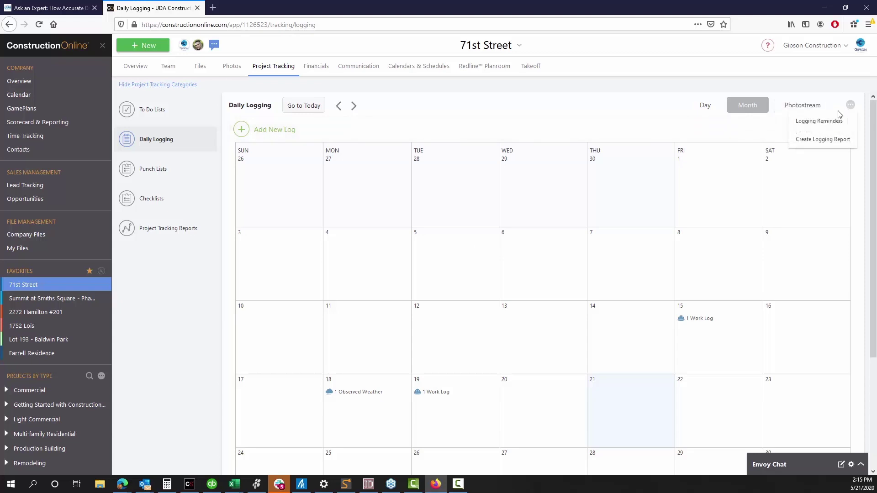
left_click(814, 122)
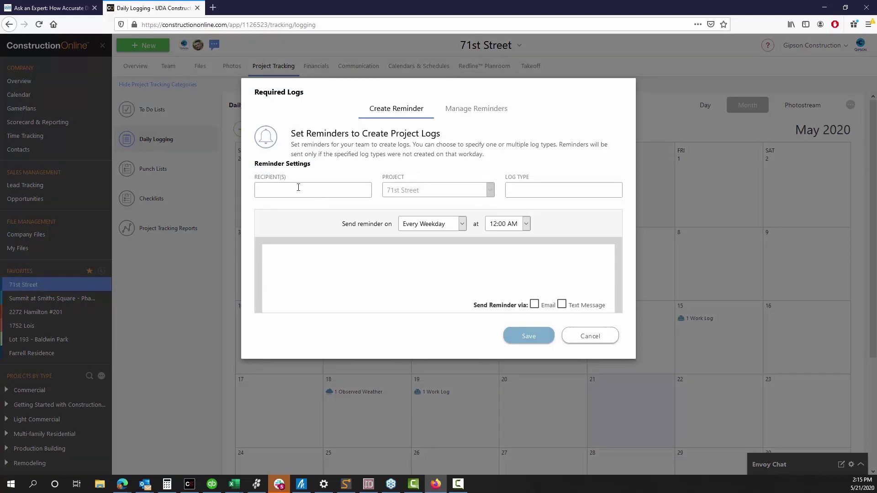
left_click(298, 190)
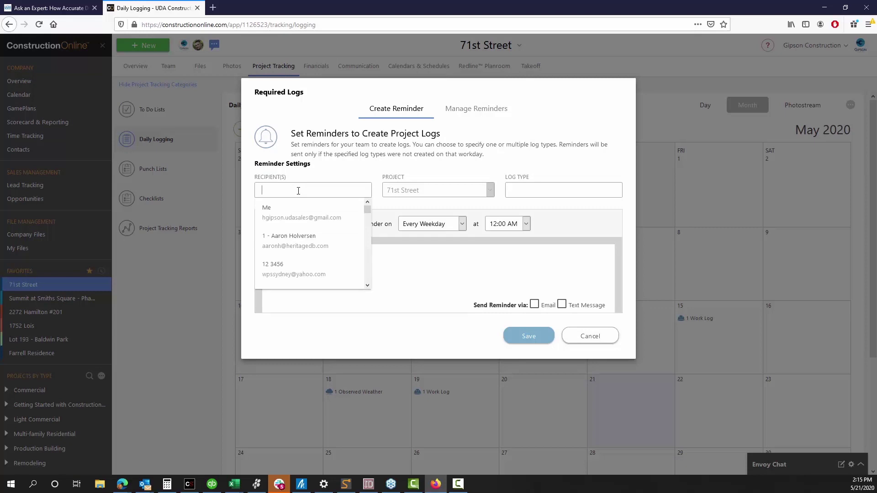
type("jordan")
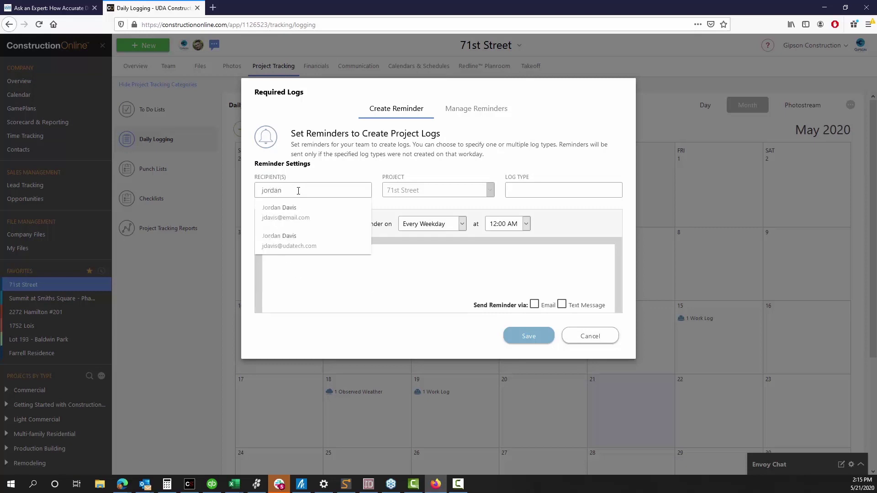
left_click(275, 209)
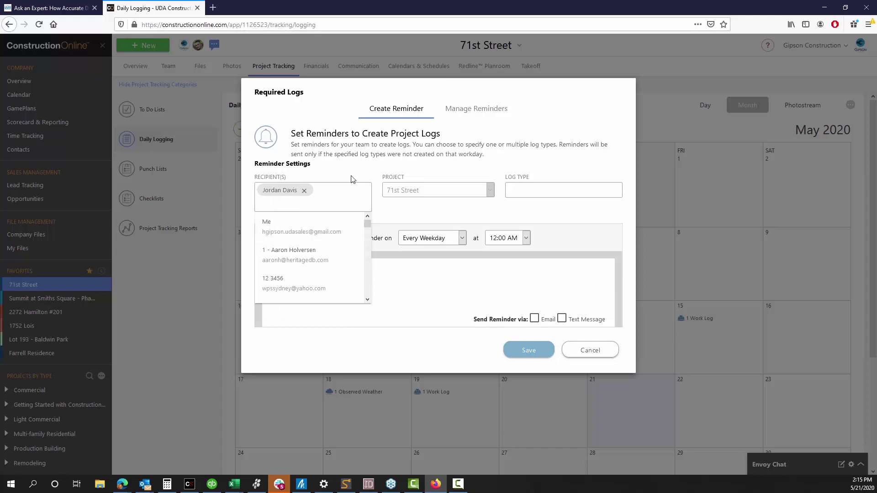
left_click(336, 166)
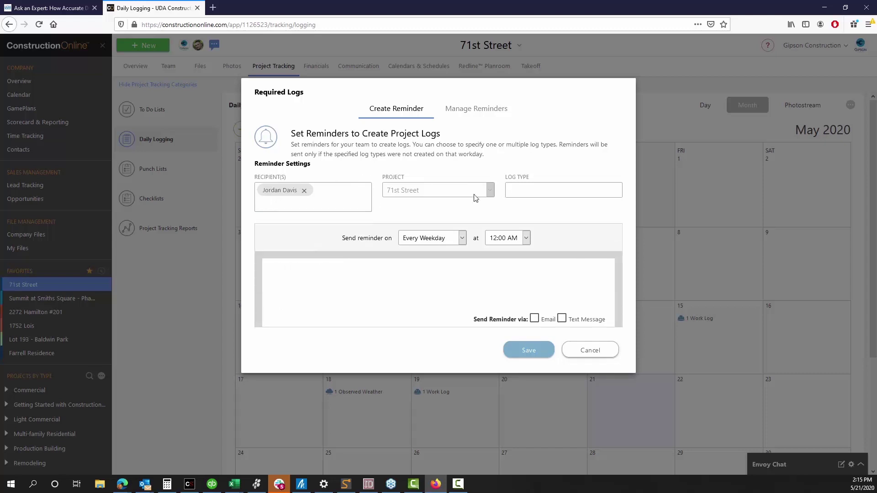
Set the reminder's send time to 5:00 PM and discard the reminder without saving
left_click(505, 238)
scroll(505, 320, "down", 1)
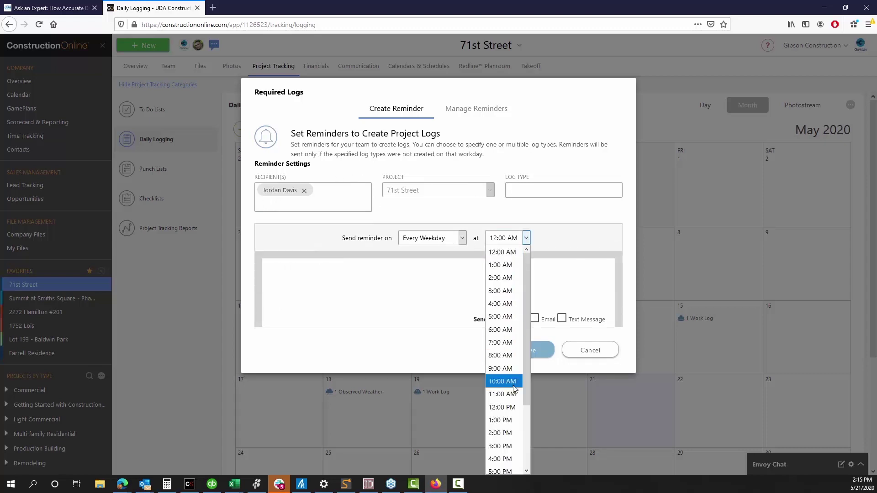
left_click(507, 433)
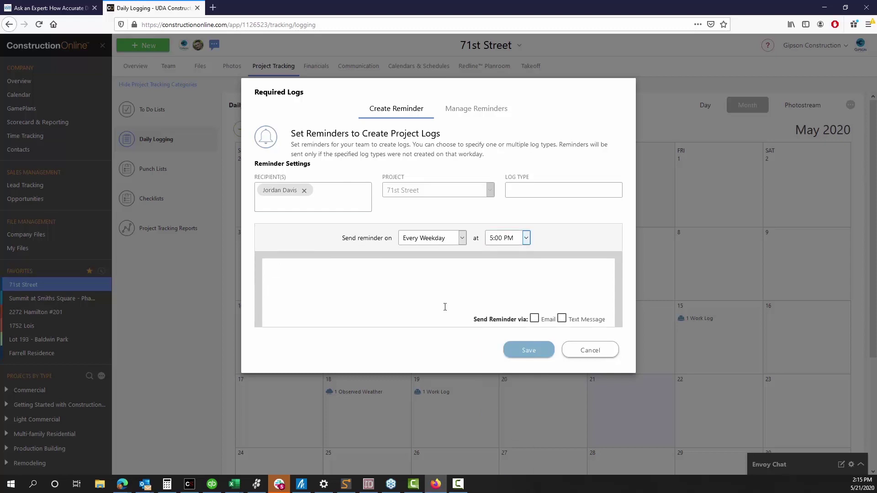
left_click(419, 287)
left_click(606, 357)
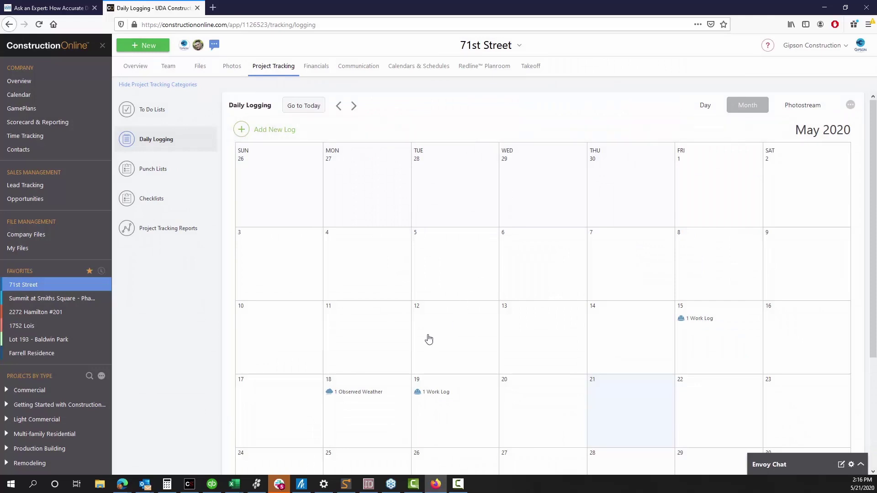
Open the daily log for Friday, May 15 and examine its work log form and posted entry
left_click(693, 322)
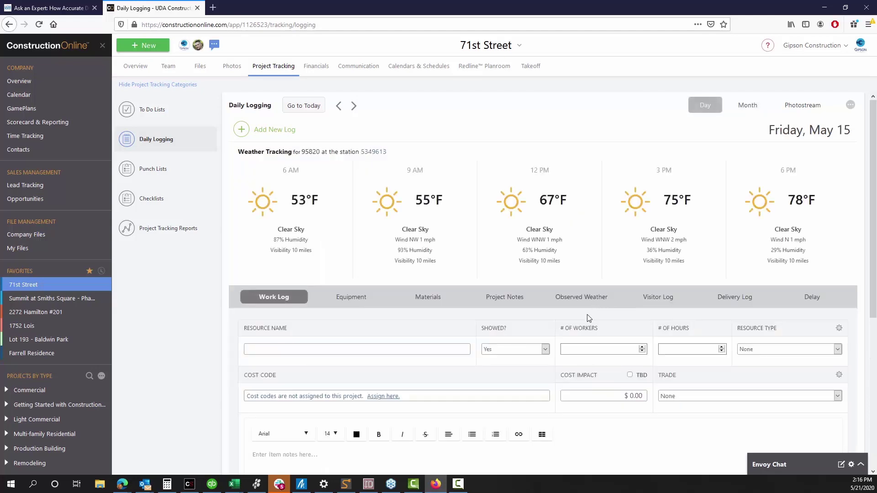
scroll(589, 319, "down", 3)
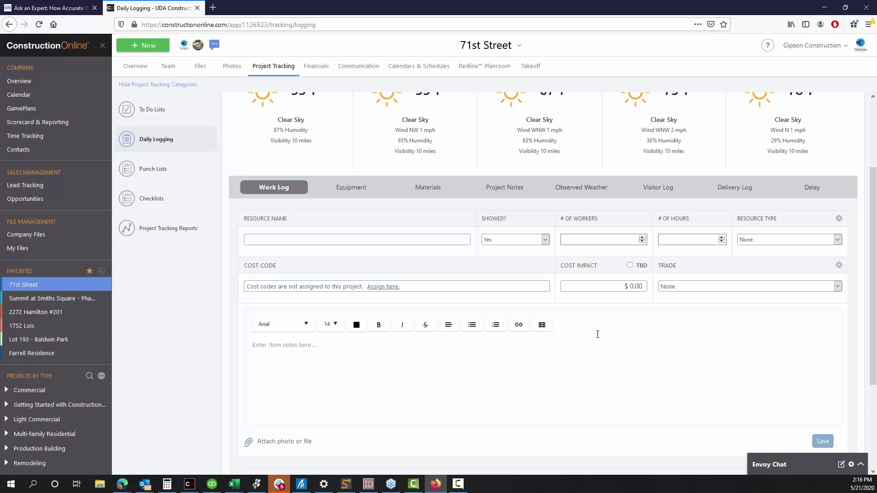
scroll(571, 315, "down", 2)
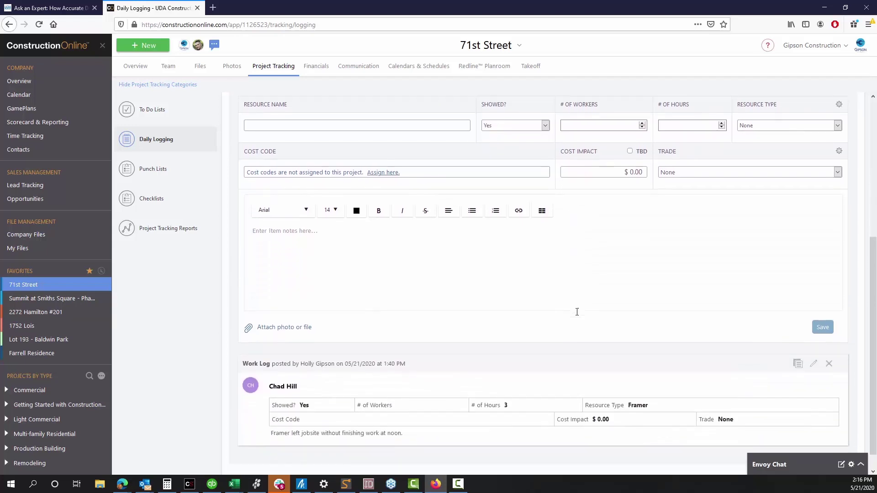
scroll(578, 315, "up", 2)
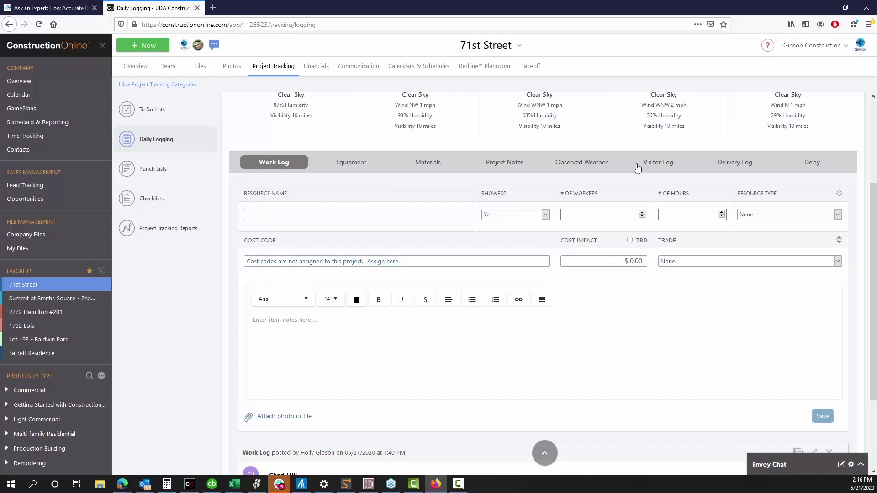
Look through the May 15 entry forms for equipment, materials, project notes, observed weather, visitors, deliveries and delays
left_click(351, 163)
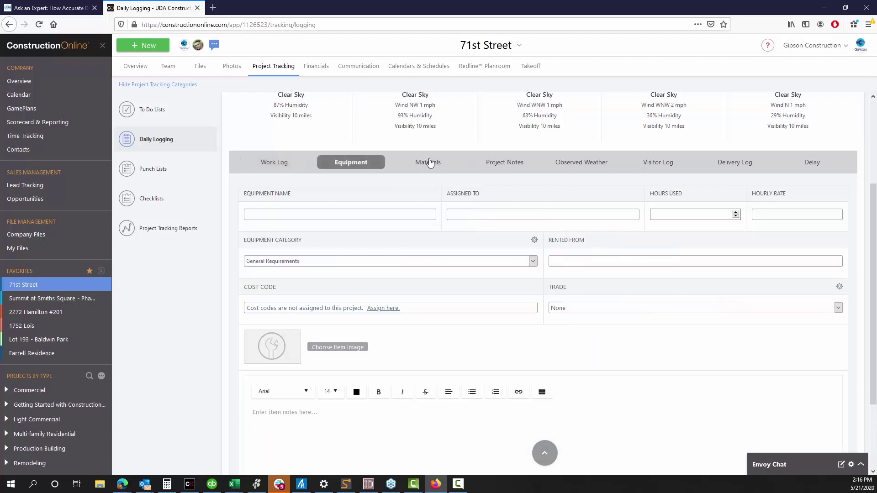
left_click(517, 167)
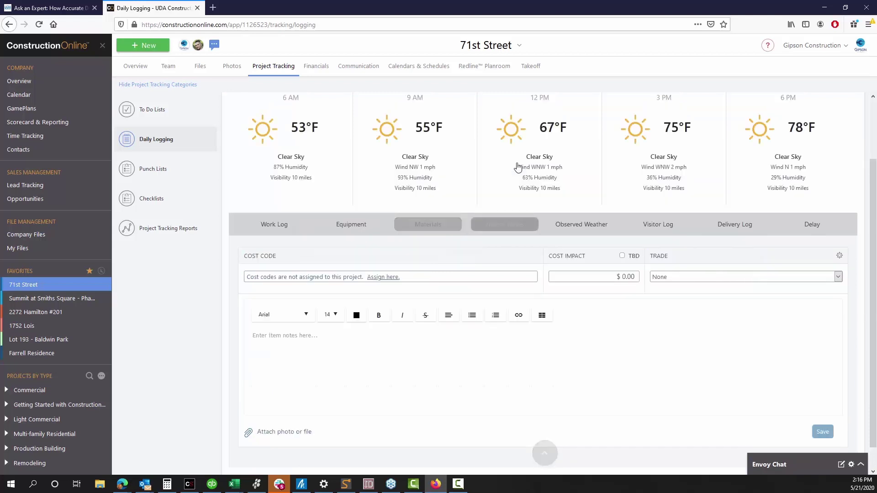
left_click(582, 227)
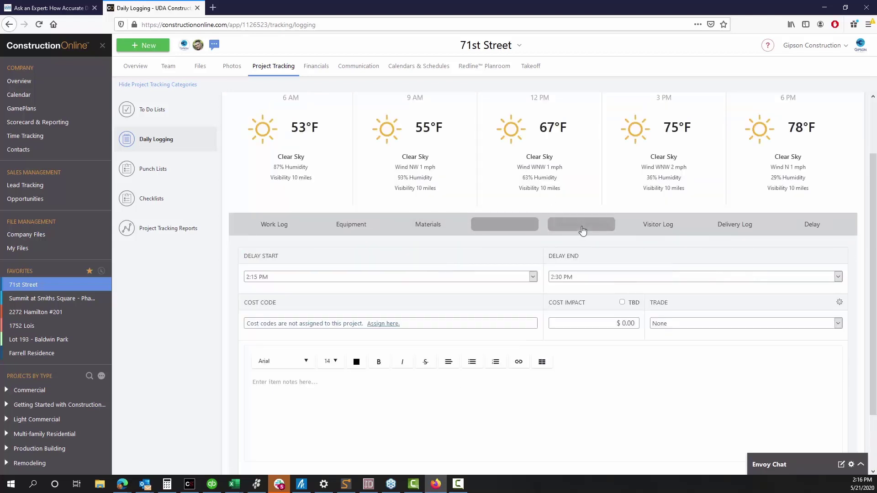
left_click(651, 228)
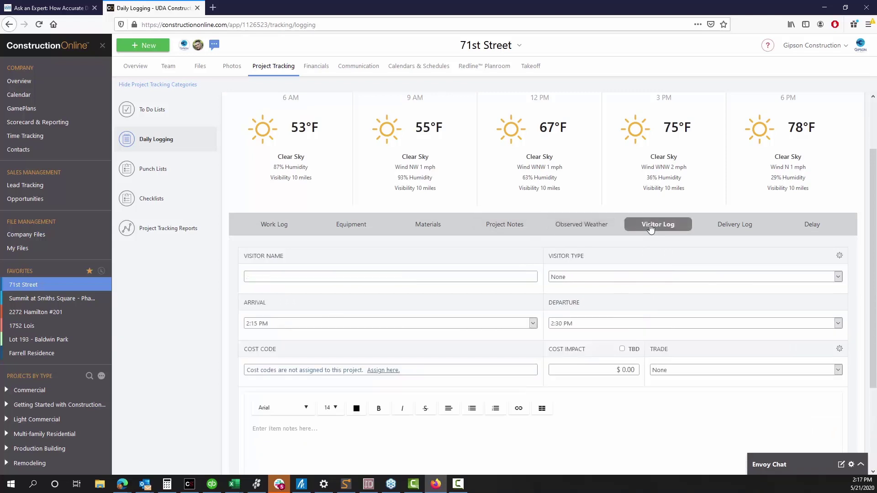
left_click(730, 228)
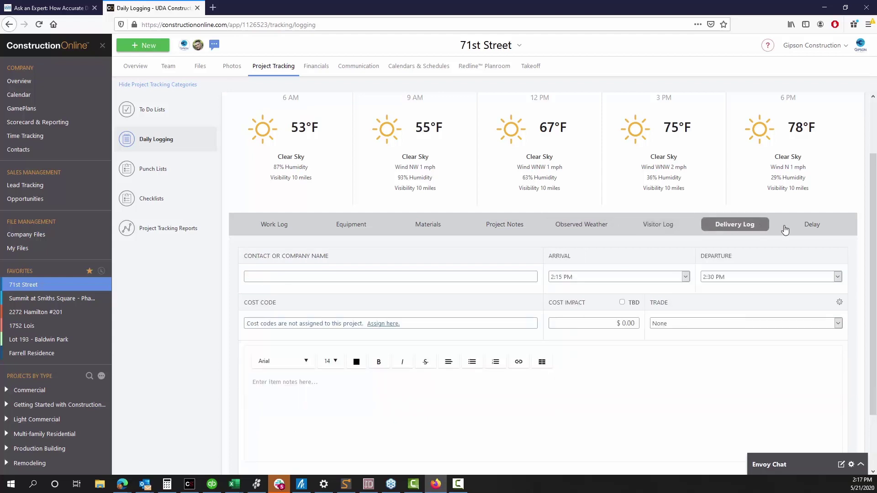
left_click(813, 227)
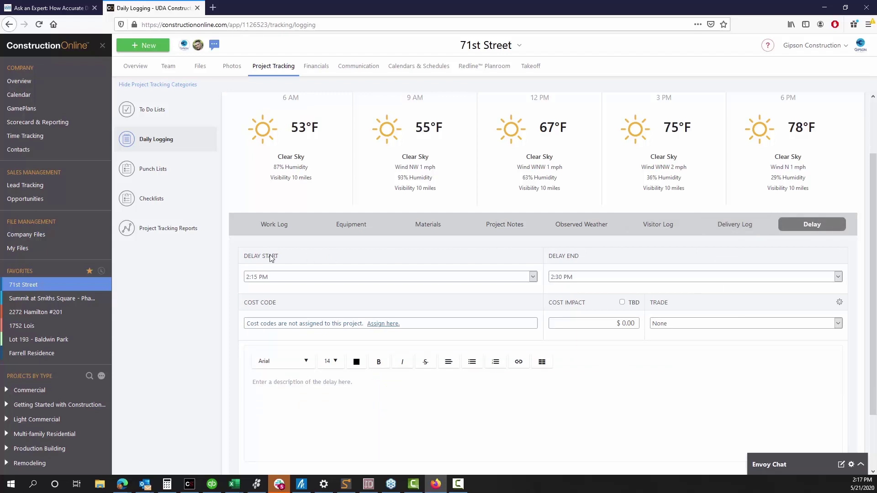
Revisit the Work Log, Visitor Log, Delivery Log and Delay forms to compare their fields
left_click(268, 226)
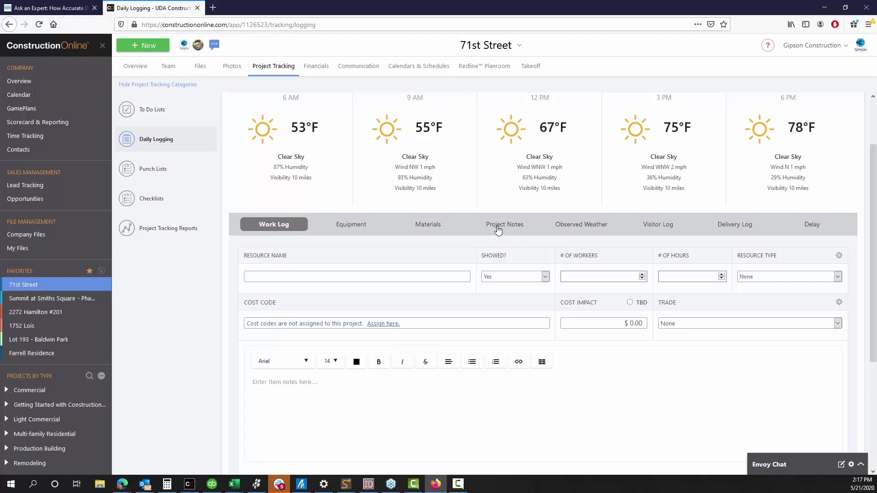
left_click(655, 225)
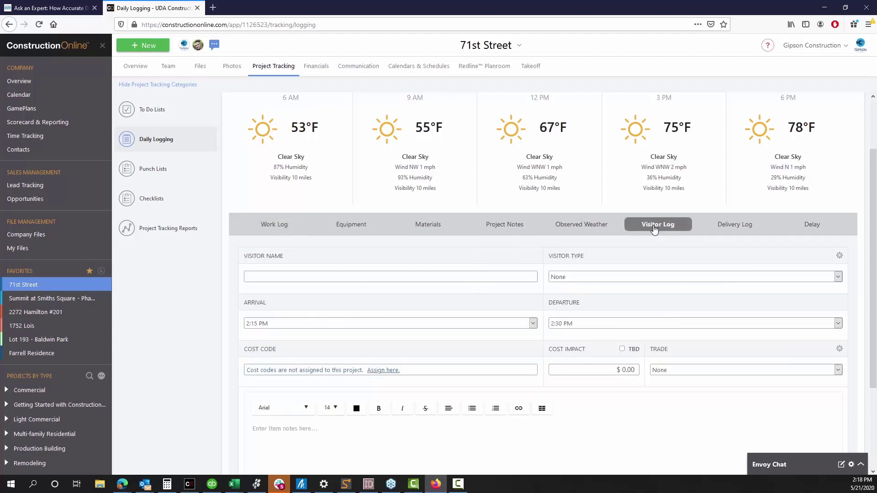
left_click(741, 227)
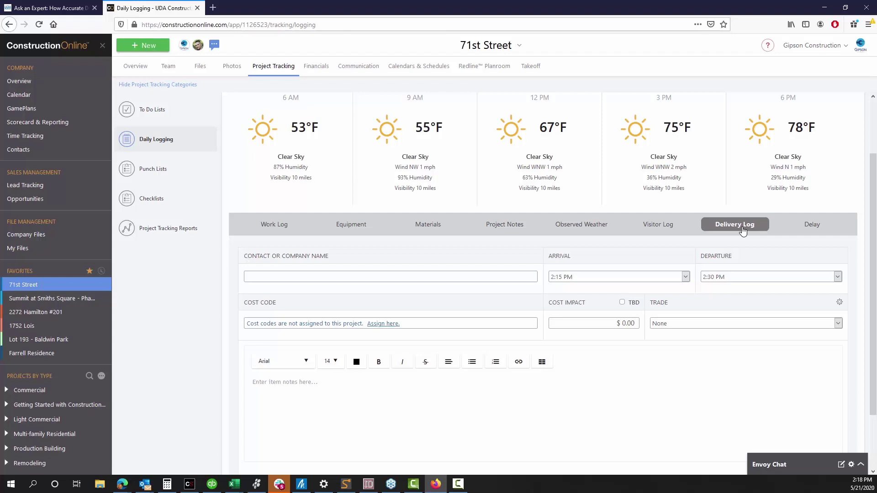
left_click(808, 225)
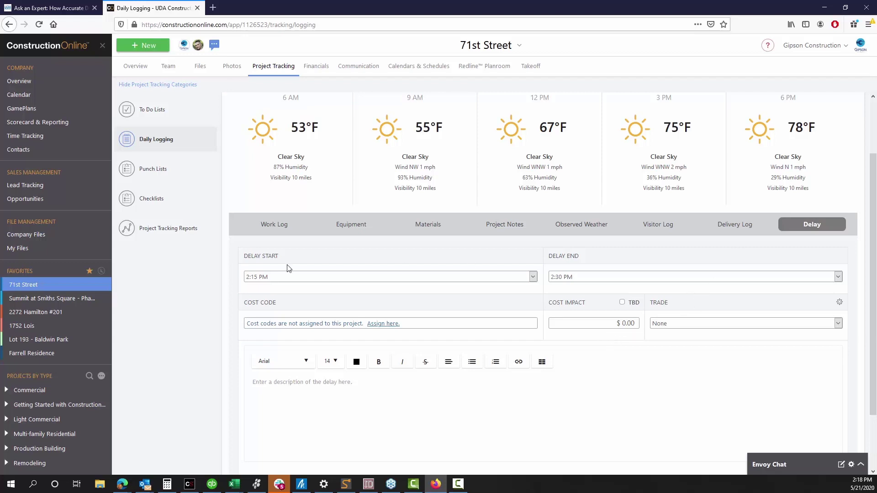
Begin a May 15 work log entry with an existing framing contact as the resource and Showed set to Yes
left_click(265, 226)
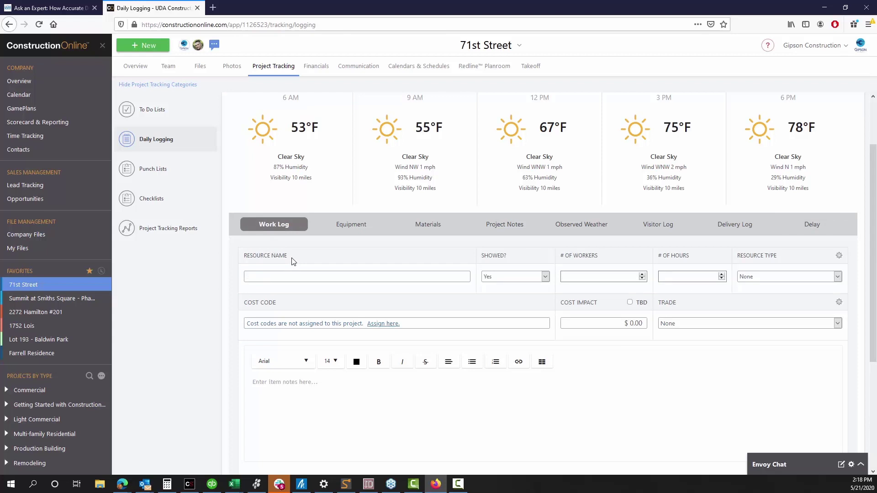
left_click(268, 277)
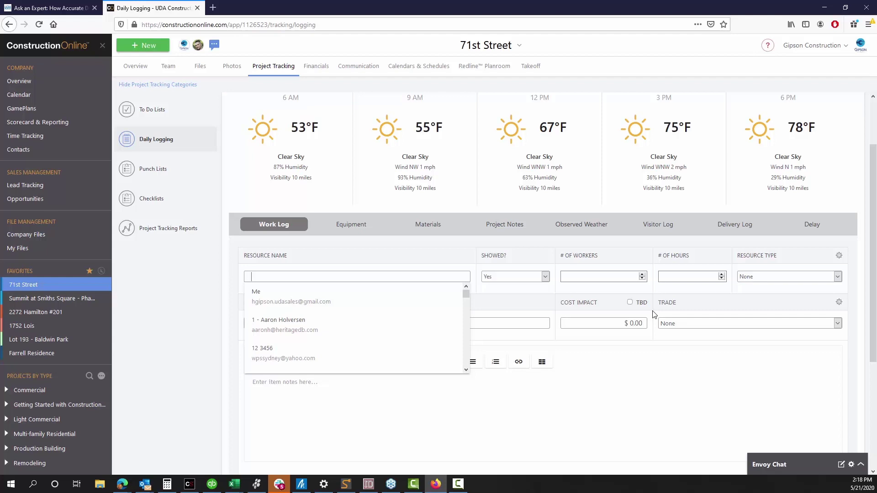
type("ted")
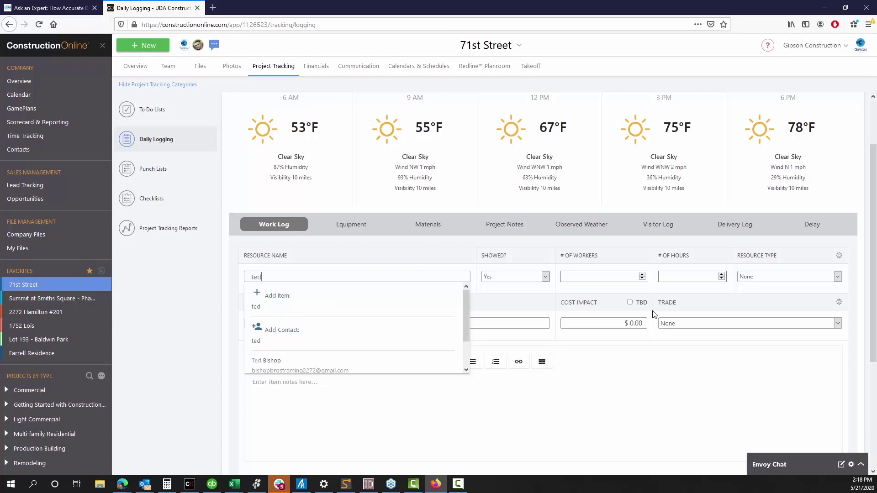
left_click(353, 361)
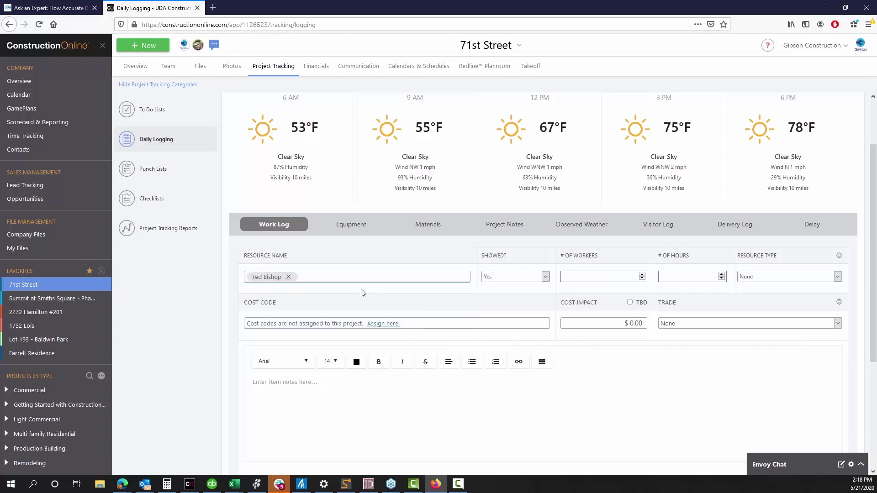
left_click(530, 278)
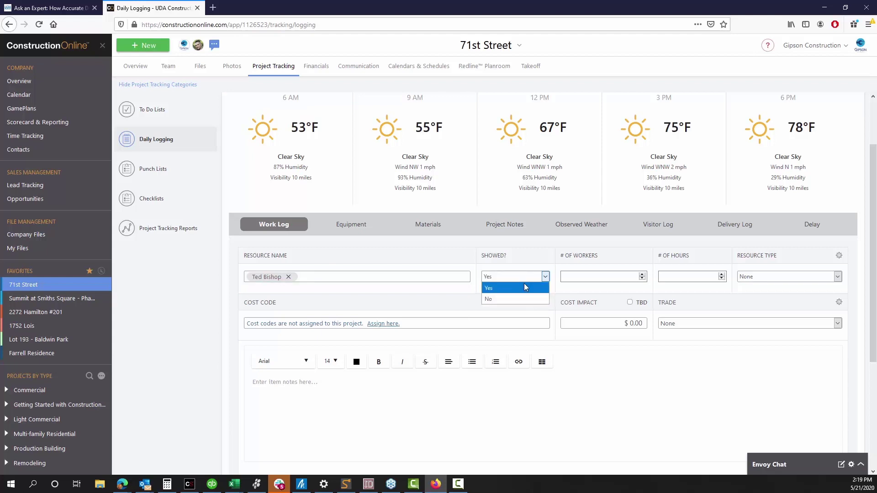
left_click(525, 286)
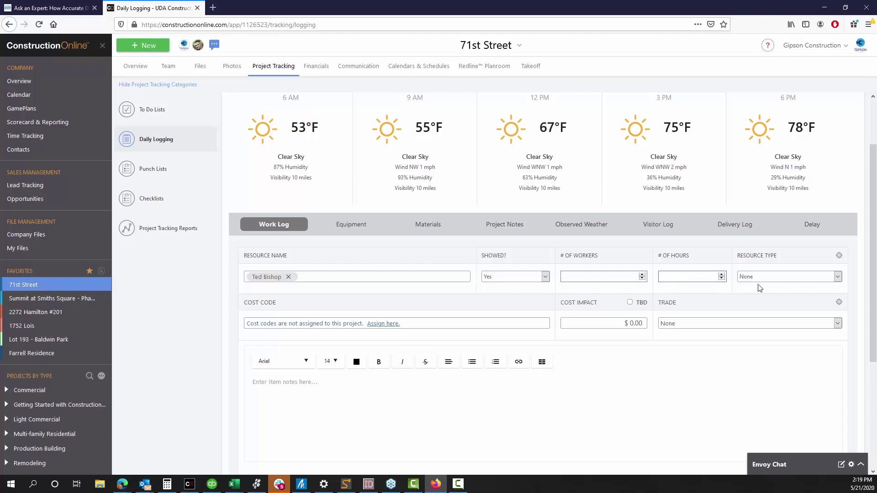
Set the work log entry's number of hours to 7.5 and its resource type to Drywall, and check the trade options
type("7.5")
left_click(764, 281)
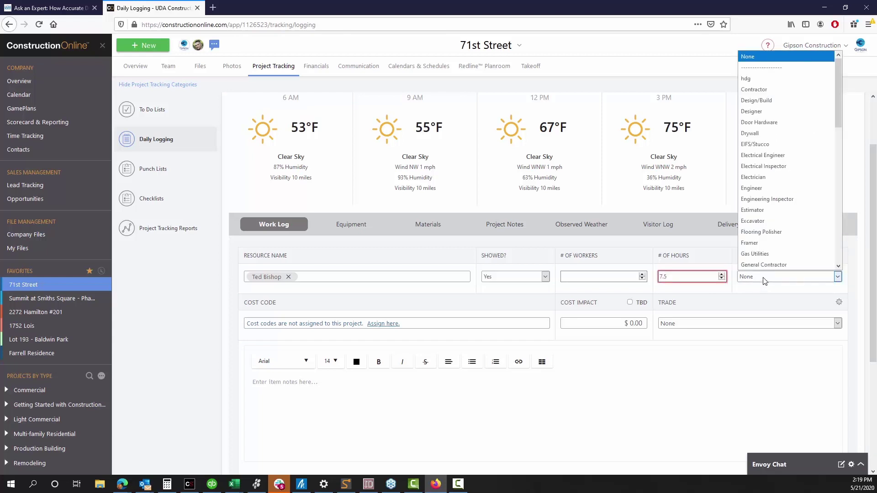
left_click(752, 133)
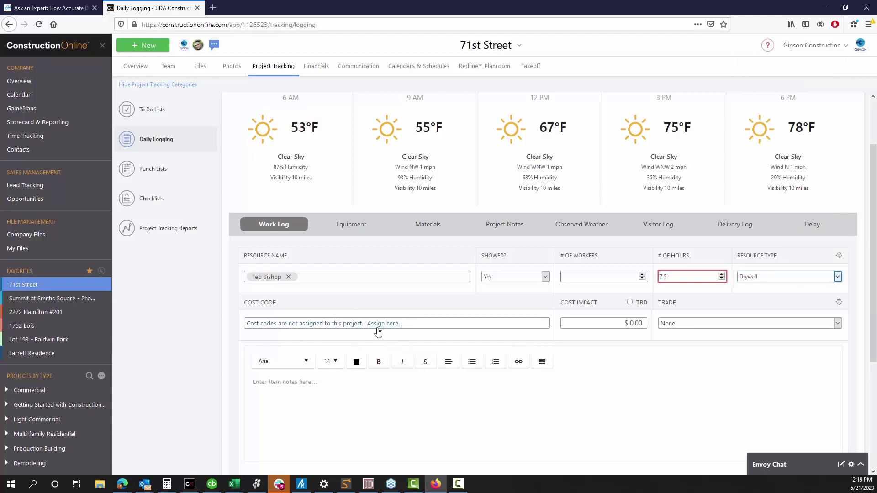
left_click(625, 327)
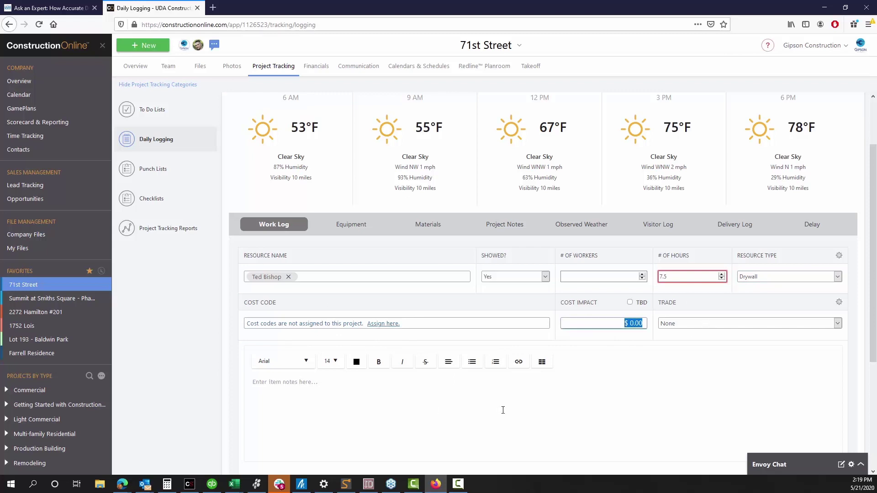
left_click(671, 326)
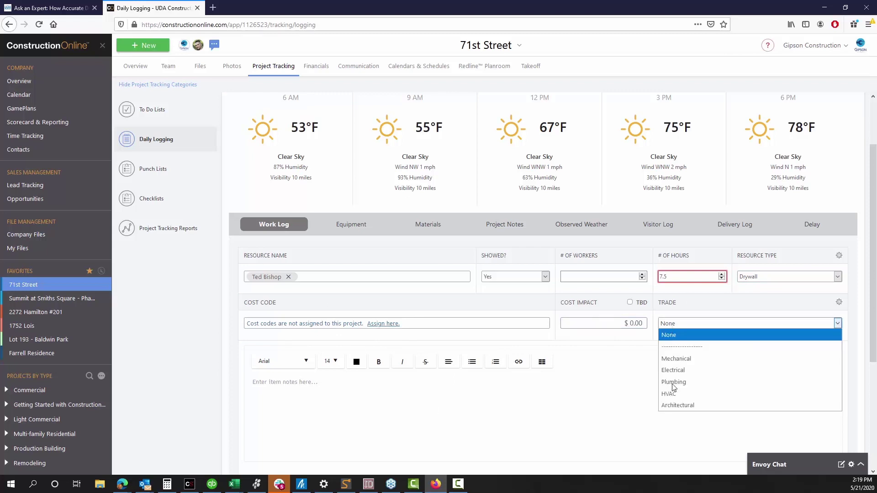
Add the item note "Started drywall on first floor" to the work log entry
left_click(462, 426)
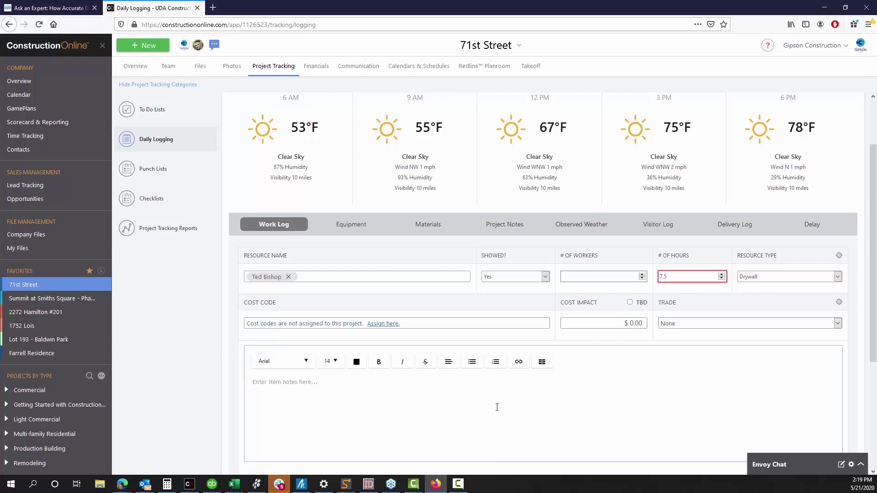
scroll(497, 407, "down", 3)
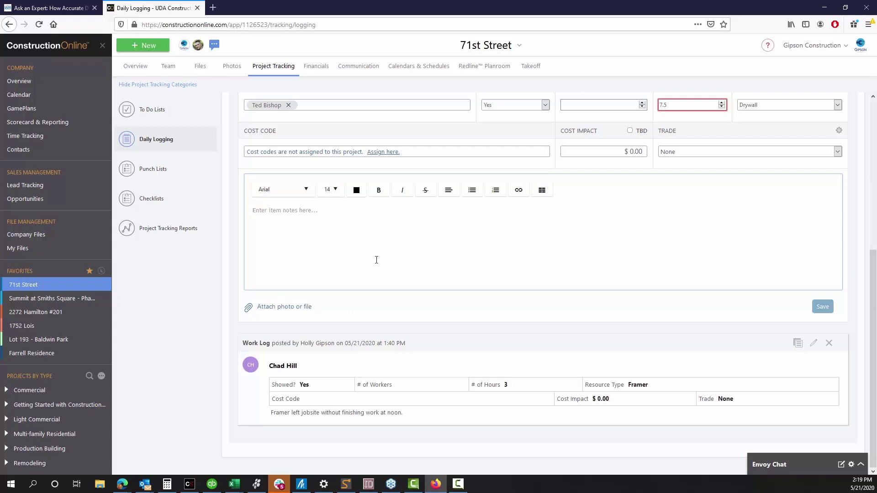
type("Started drywall on first floor")
Start attaching files from Google Drive and open "house 4 - drywall, windows" inside "jobsite_photos.zip (Unzipped Files)"
left_click(294, 308)
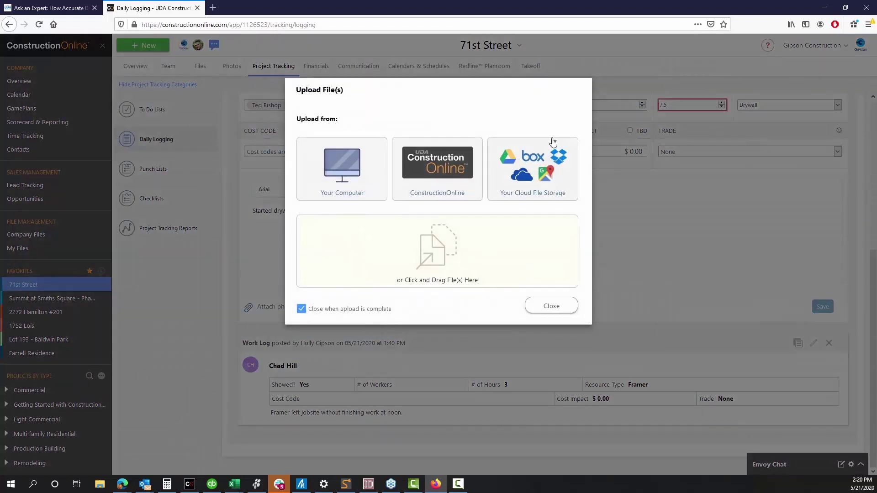
left_click(545, 179)
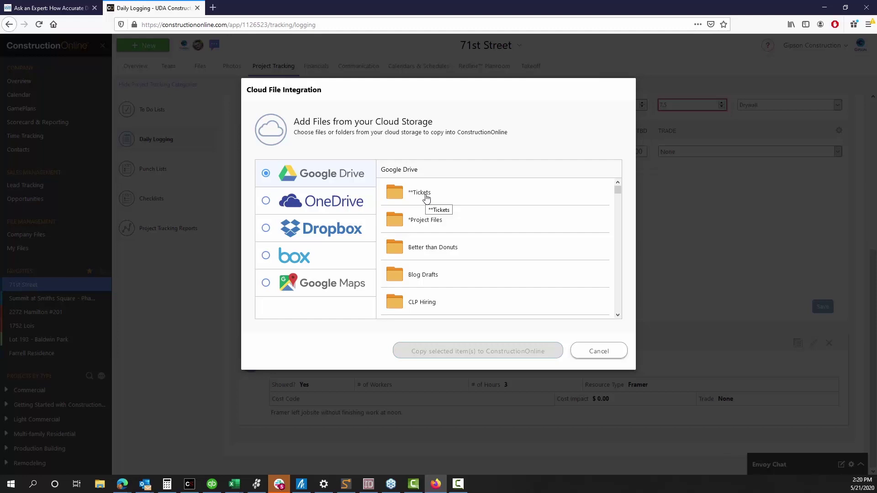
scroll(514, 270, "down", 3)
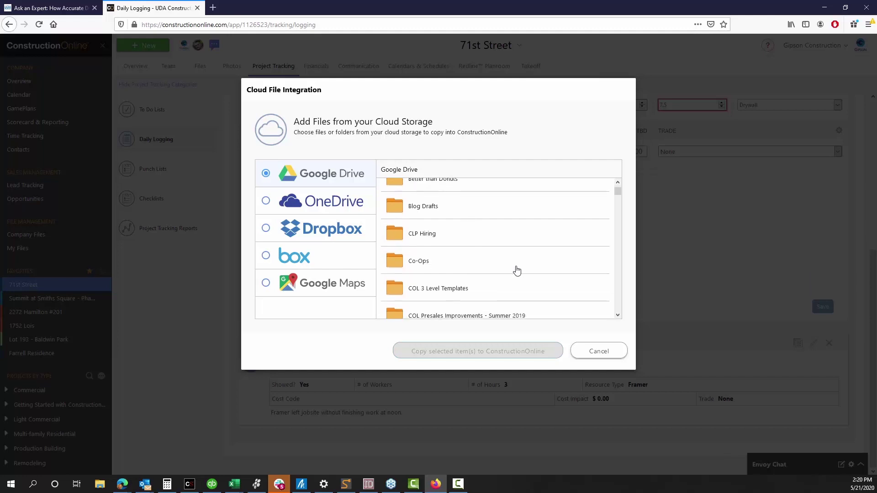
scroll(516, 270, "down", 6)
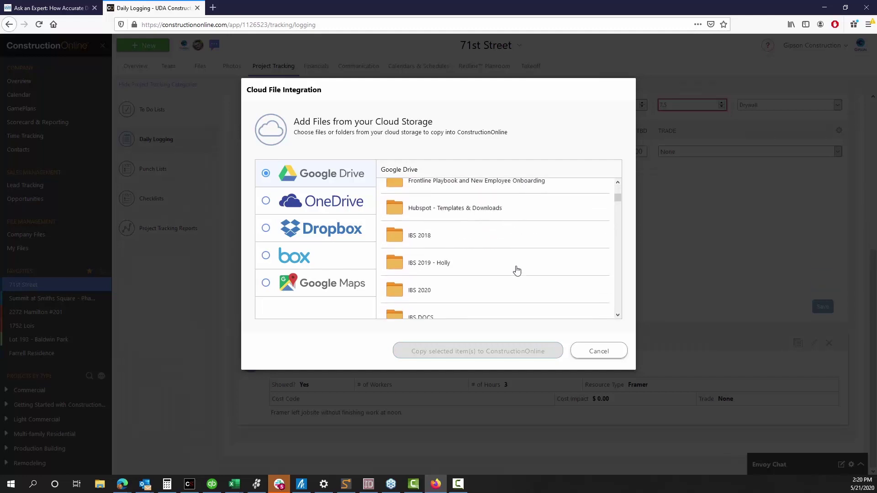
scroll(497, 252, "down", 3)
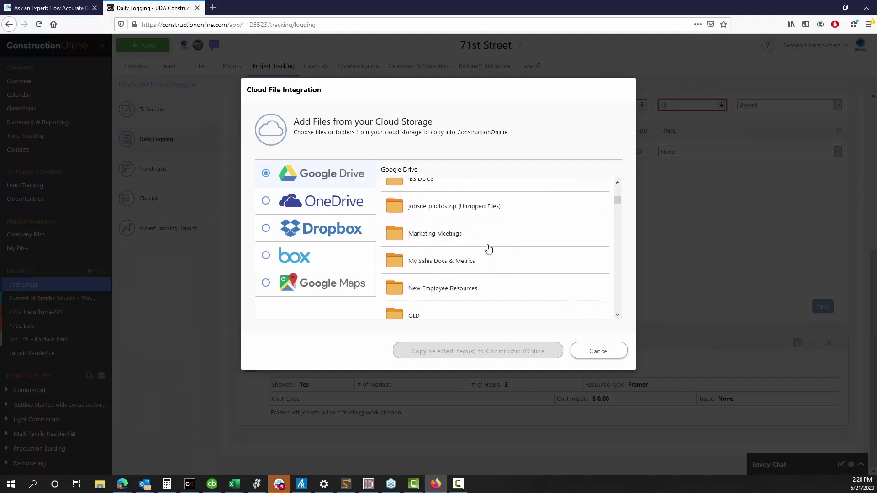
left_click(445, 211)
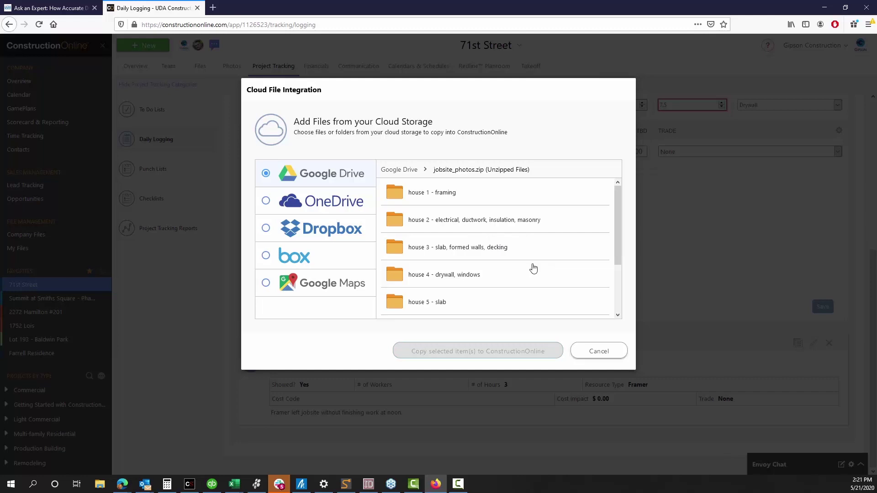
left_click(501, 275)
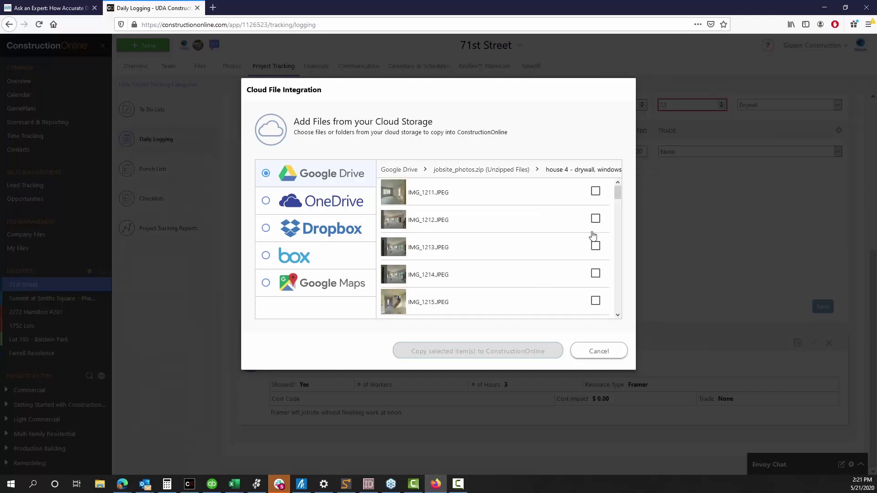
Attach IMG_1211, IMG_1213, IMG_1214 and IMG_1215 to the work log entry and save it
left_click(596, 191)
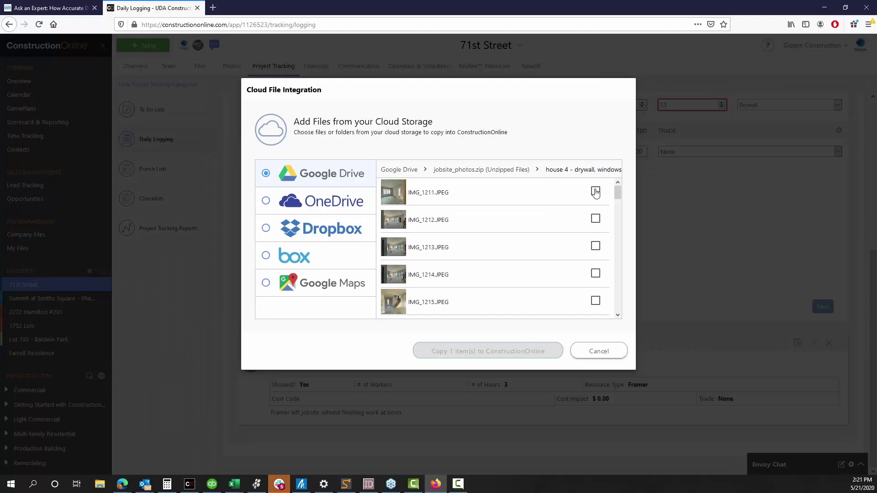
left_click(595, 301)
left_click(596, 273)
left_click(595, 247)
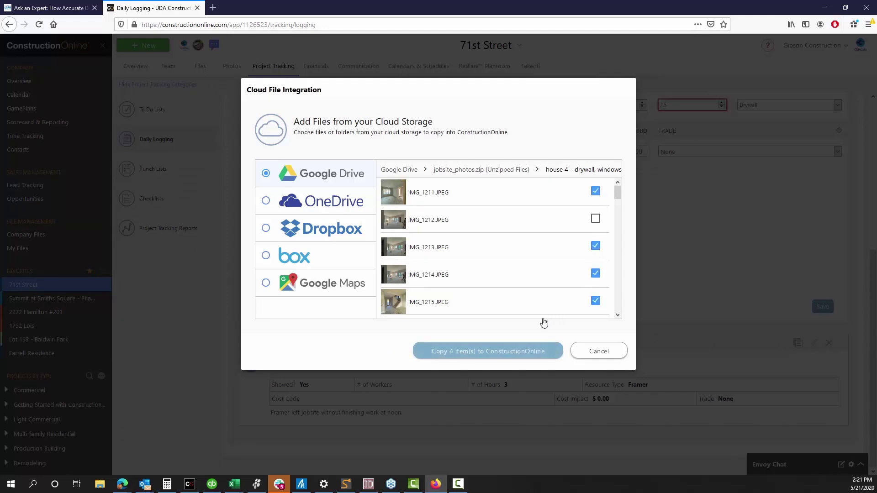
left_click(508, 350)
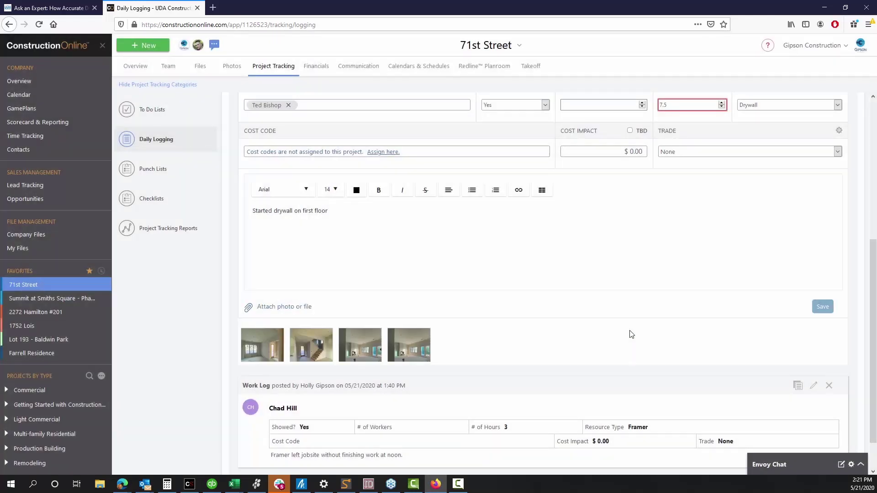
left_click(825, 310)
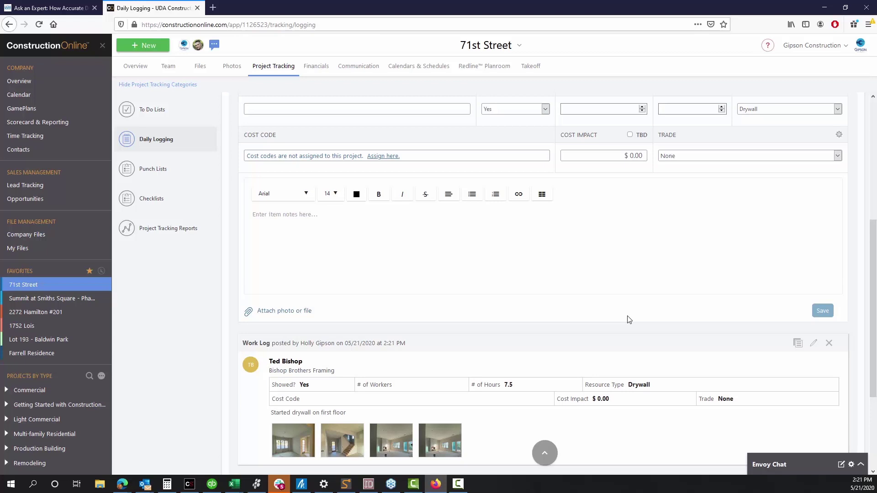
Review the posted May 15 work log entries, including the attached drywall photos
scroll(411, 328, "down", 3)
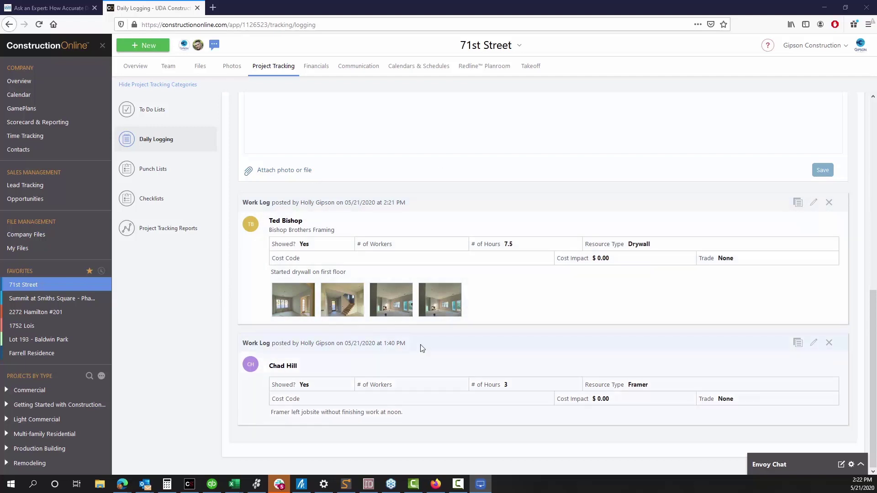
scroll(426, 335, "up", 3)
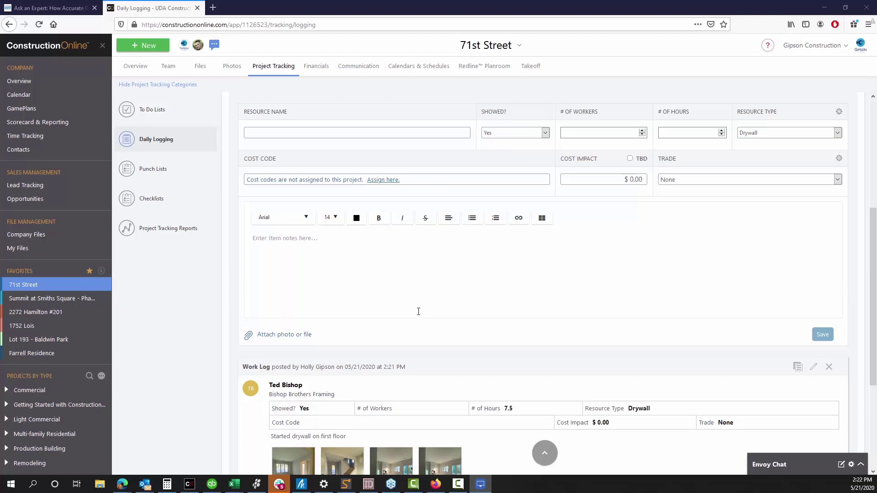
scroll(411, 301, "down", 3)
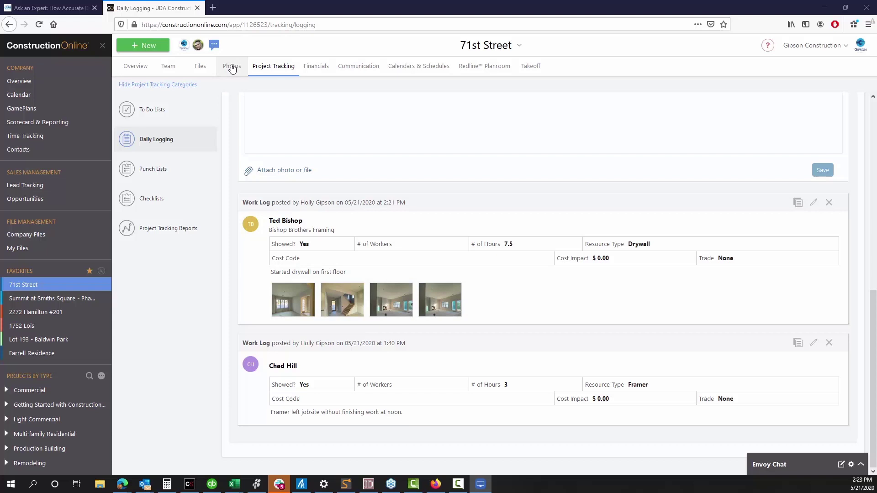
Show the daily logging photostream for the Last 30 Days
scroll(672, 242, "up", 5)
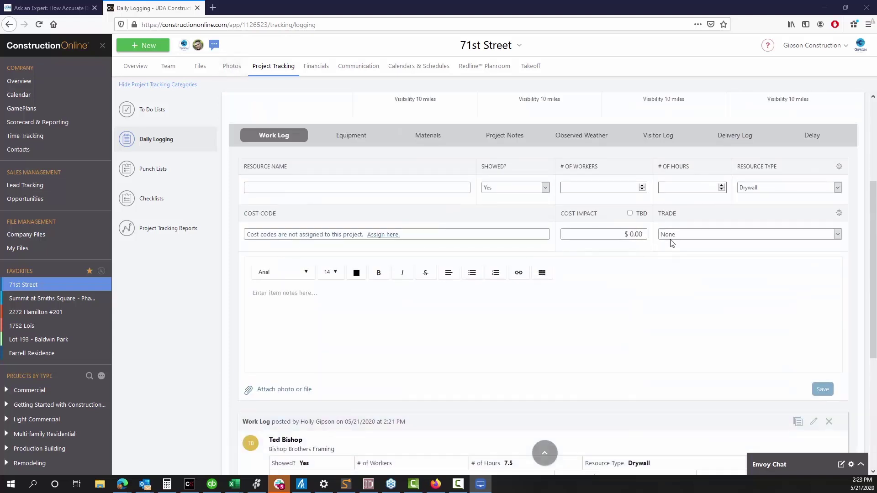
scroll(672, 242, "up", 3)
left_click(812, 105)
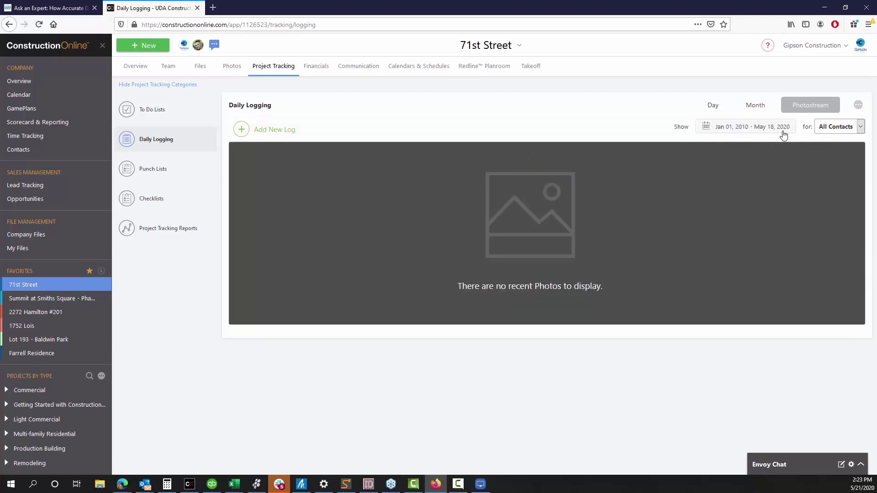
left_click(776, 126)
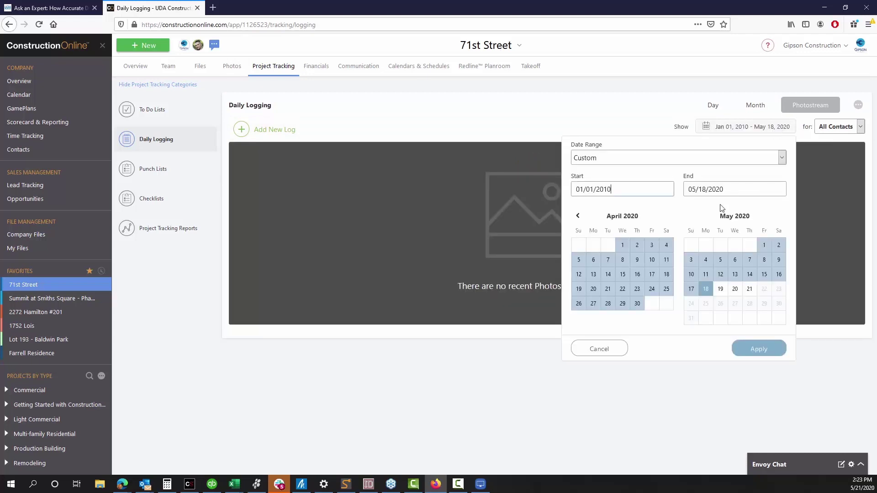
left_click(632, 159)
left_click(610, 218)
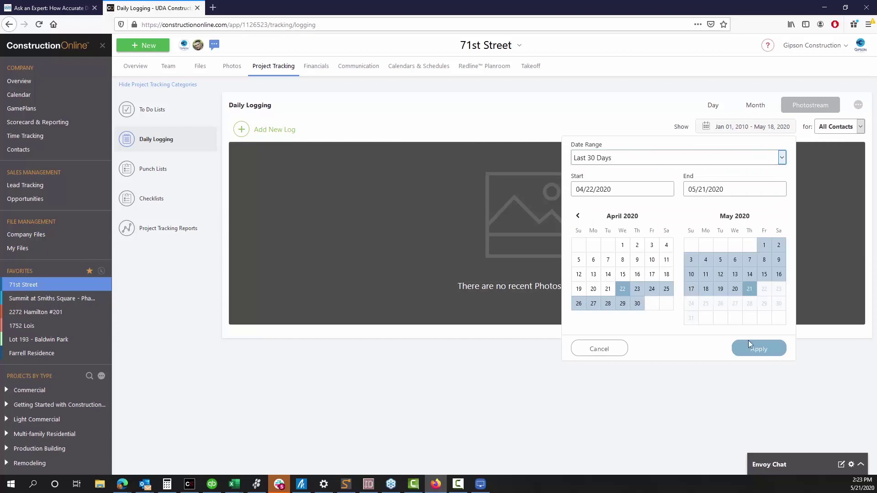
left_click(759, 348)
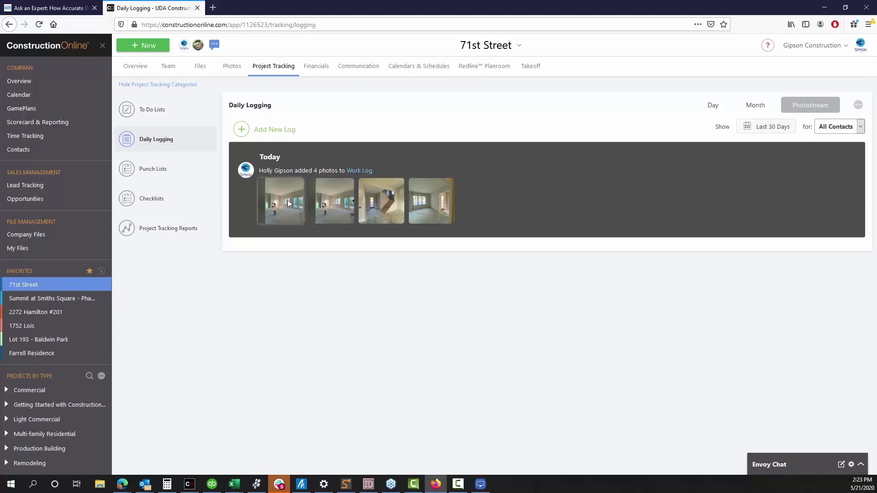
Return to the Friday, May 15 day view and look through the Equipment and Materials entry forms
left_click(711, 108)
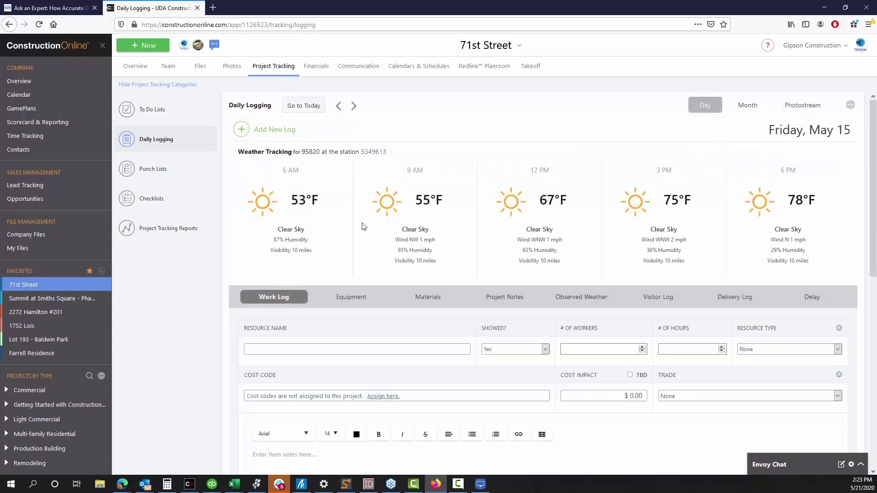
left_click(351, 301)
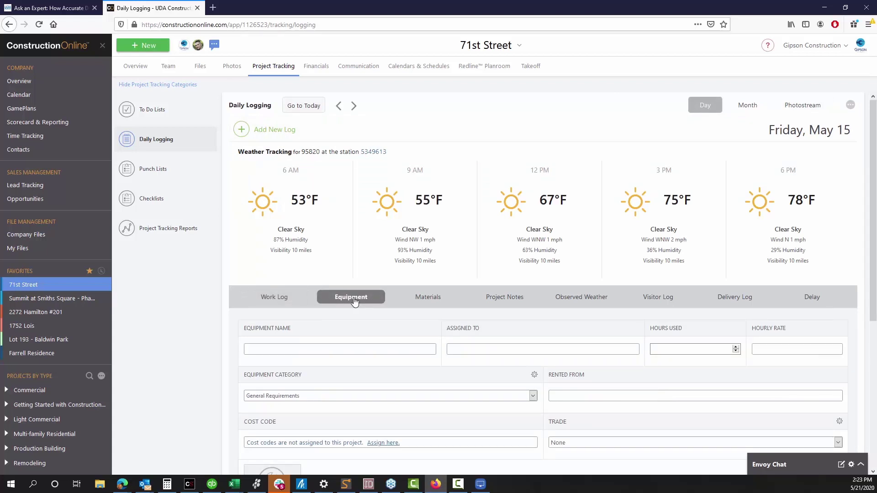
left_click(425, 301)
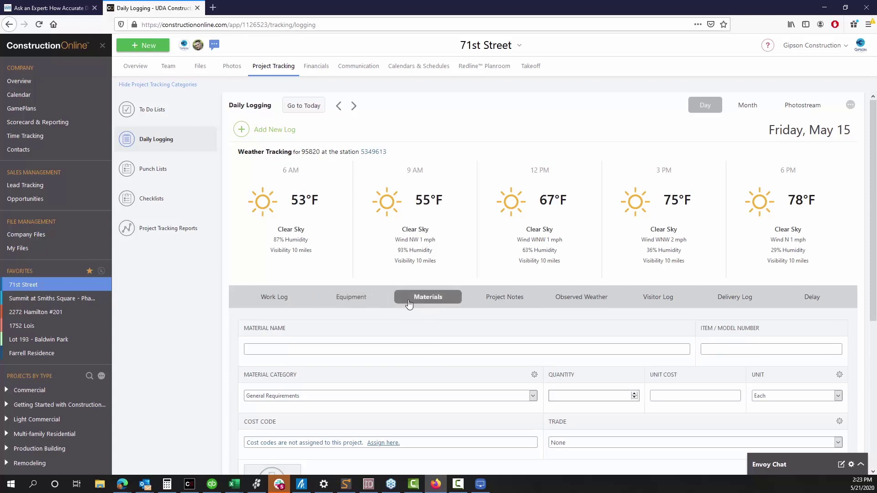
scroll(411, 302, "down", 3)
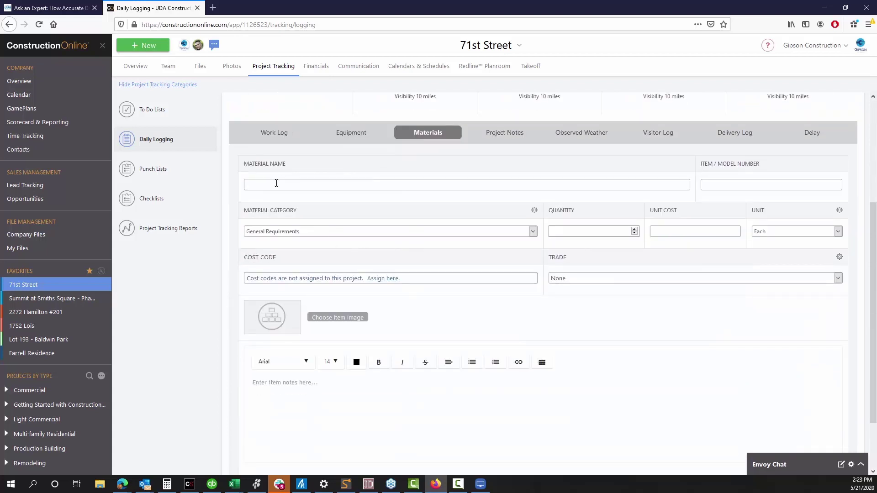
Examine the Equipment form's fields again, followed by the Delivery Log and Observed Weather forms
left_click(355, 133)
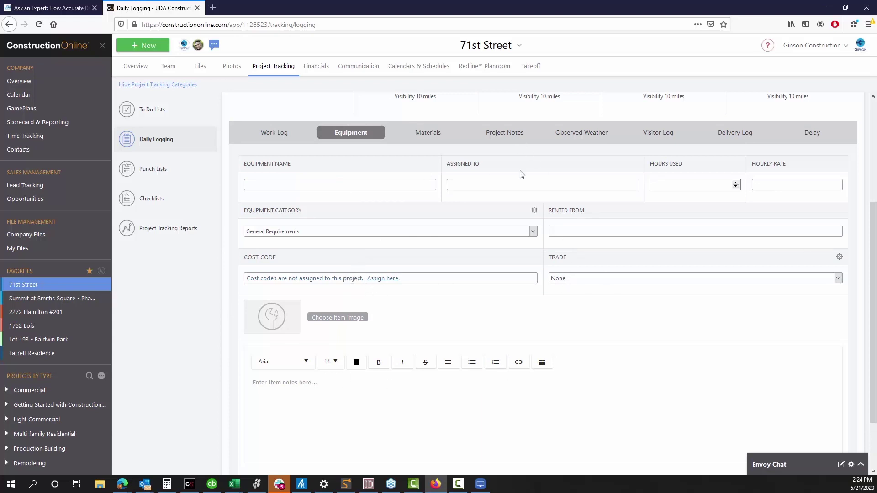
scroll(555, 221, "down", 1)
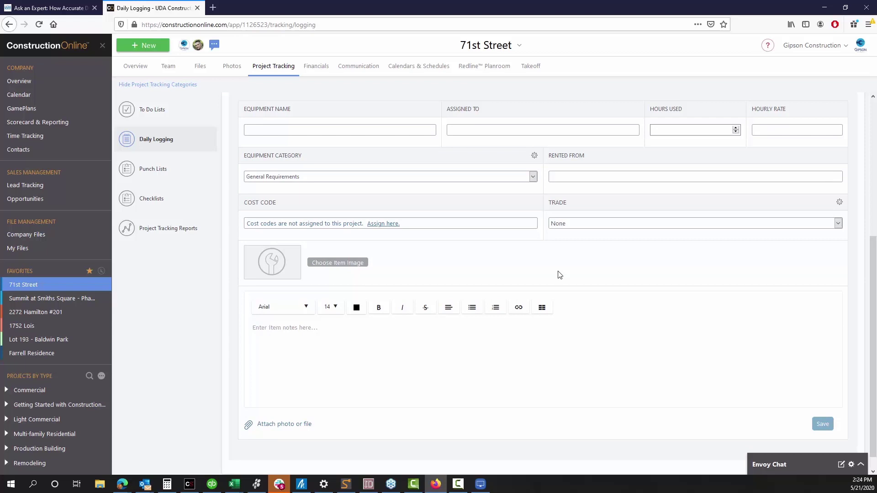
scroll(560, 274, "up", 1)
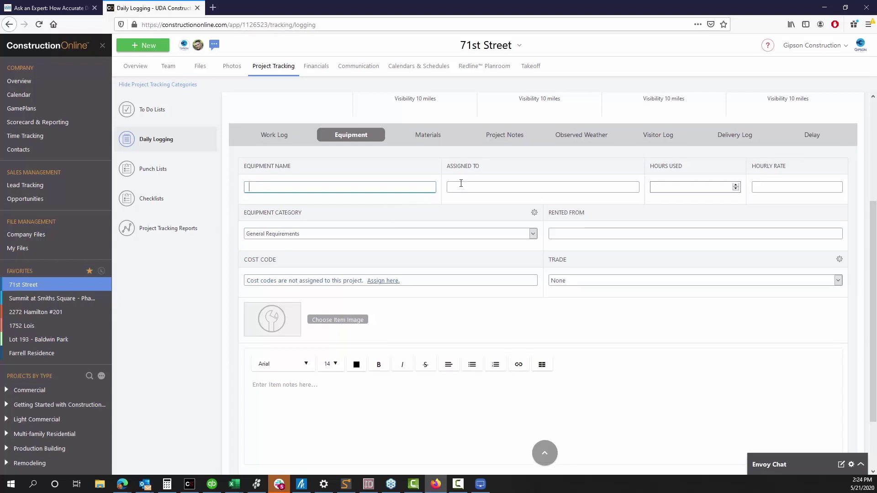
scroll(461, 183, "up", 3)
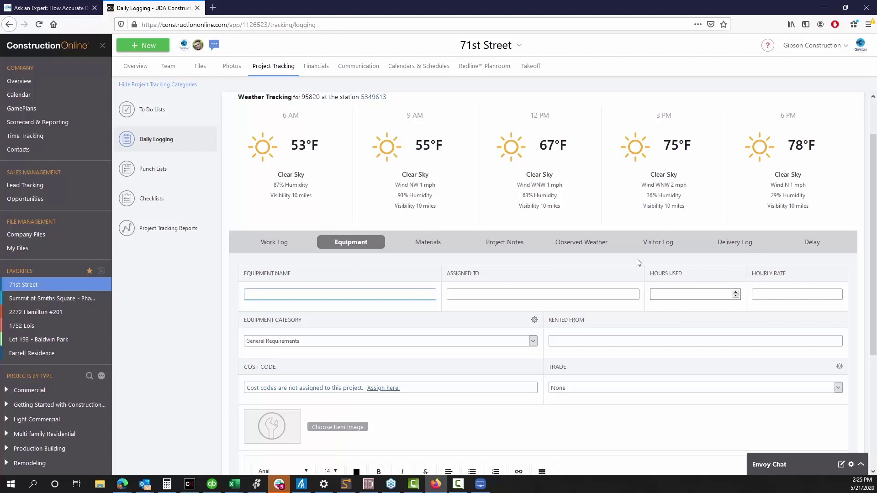
left_click(743, 248)
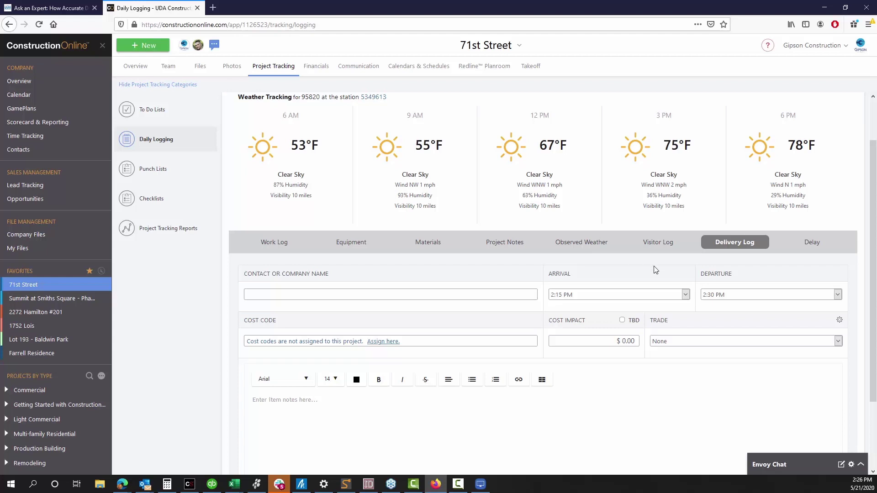
left_click(587, 248)
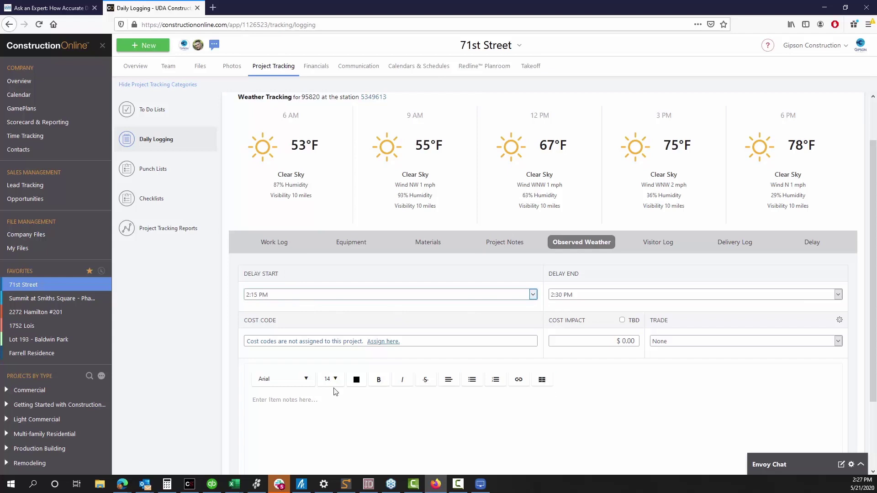
Set the Delay End of the Observed Weather entry to 5:15 PM
left_click(314, 402)
scroll(320, 397, "down", 2)
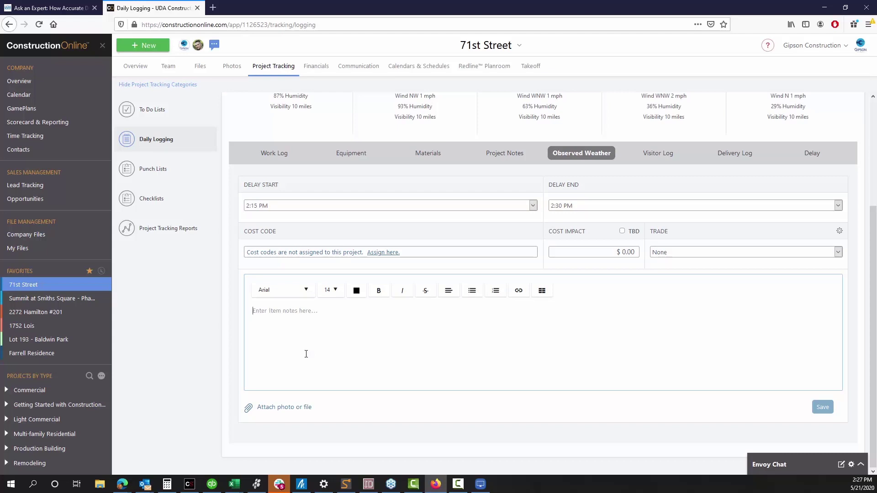
left_click(603, 206)
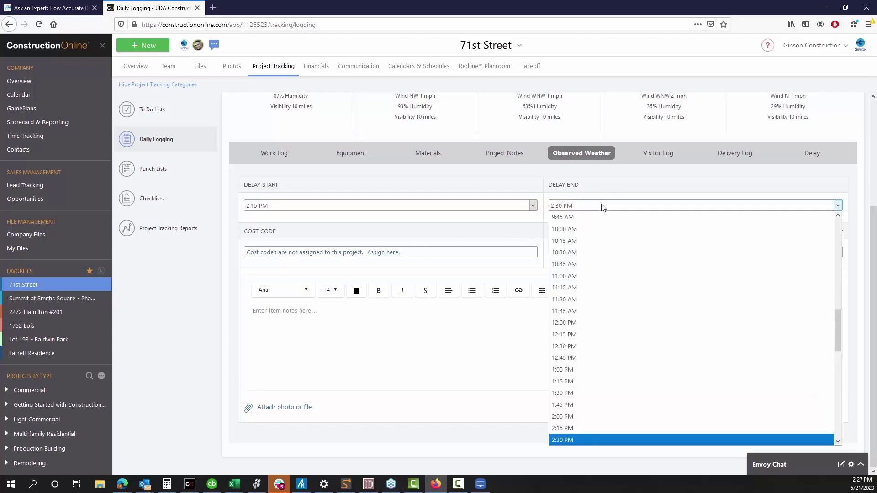
scroll(593, 419, "down", 3)
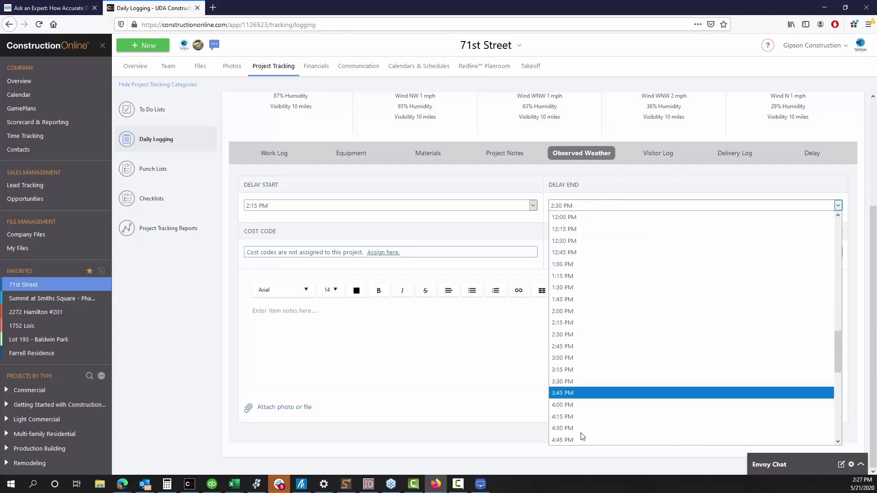
scroll(582, 436, "down", 1)
left_click(583, 432)
Enter the note "Heavy rain started right after lunch. Sent the crews home and we'll start early tomorrow AM" and save the Observed Weather log
left_click(433, 328)
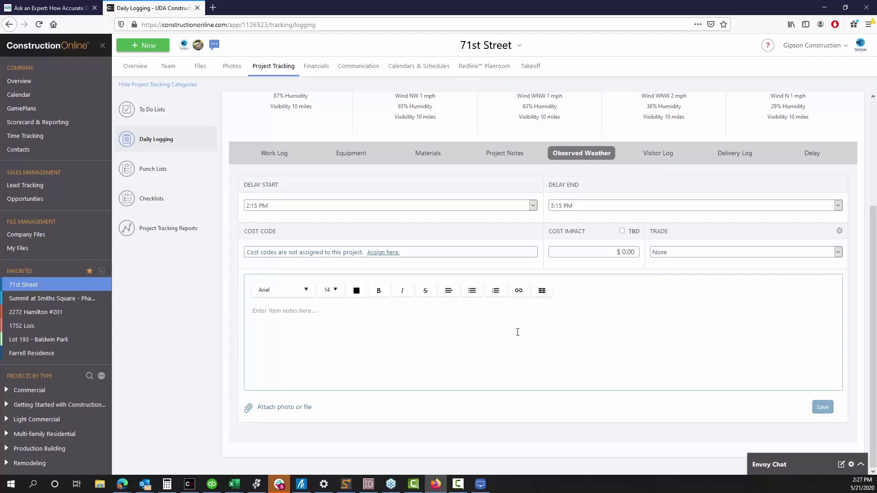
type("Hey")
type("avy ra")
type("in started right")
type(" agty")
key("BackSpace")
key("BackSpace")
type("fter lunch. Sent the")
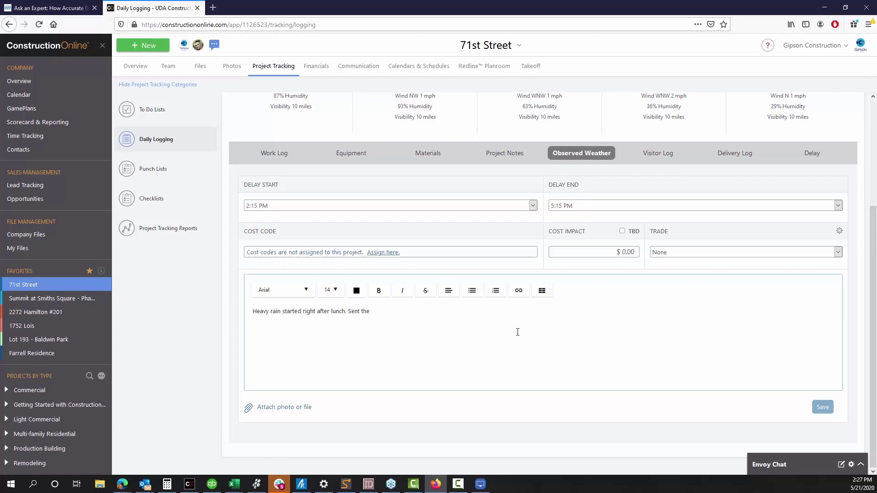
type(" crews home and we'll start early tomorrow AM")
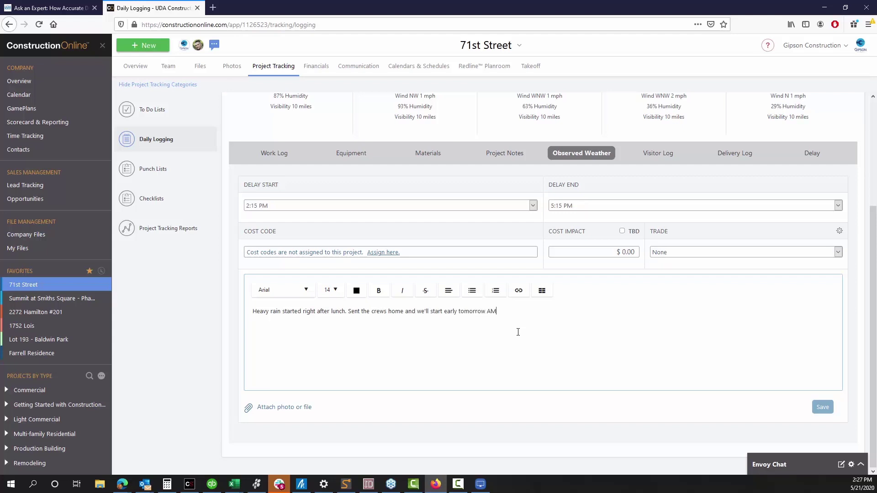
left_click(815, 408)
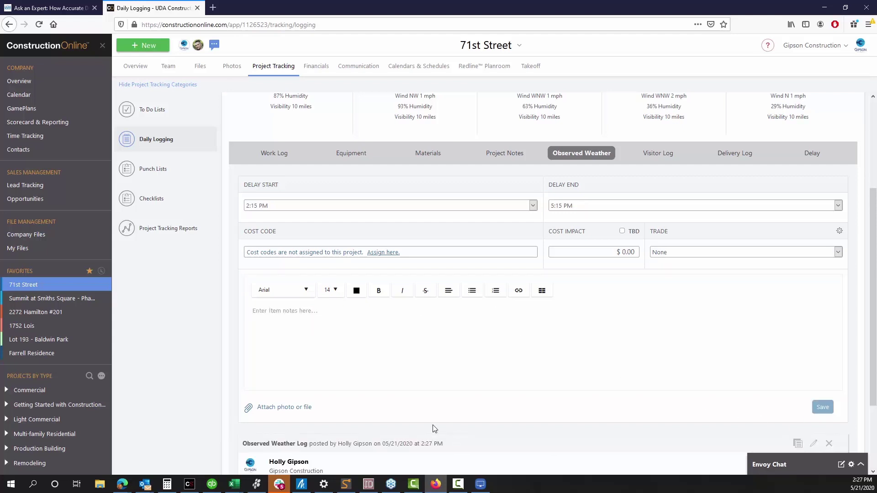
scroll(328, 411, "down", 1)
scroll(402, 356, "up", 5)
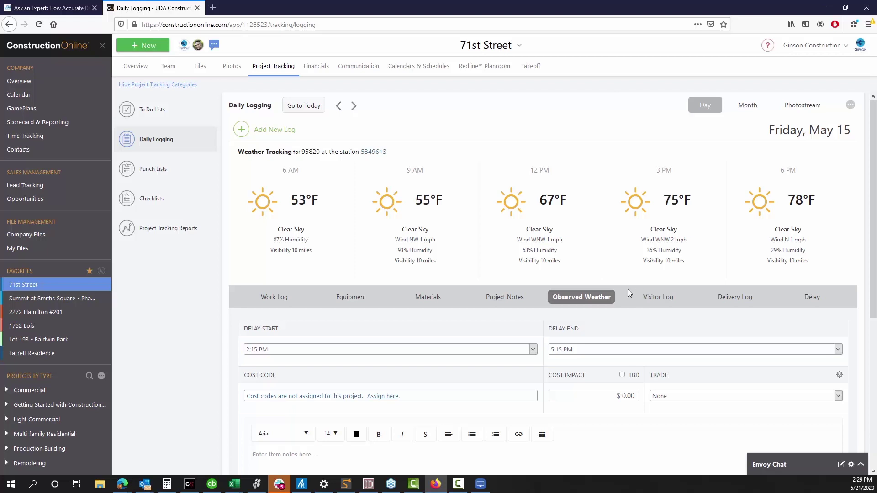
Open the Project Tracking Reports and look over the available Daily Log Reports
left_click(163, 230)
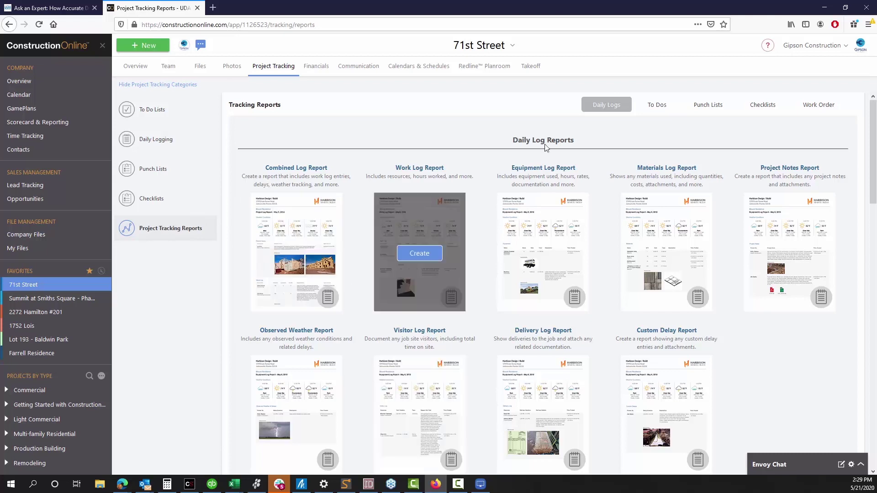
mouse_move(652, 255)
scroll(652, 255, "down", 3)
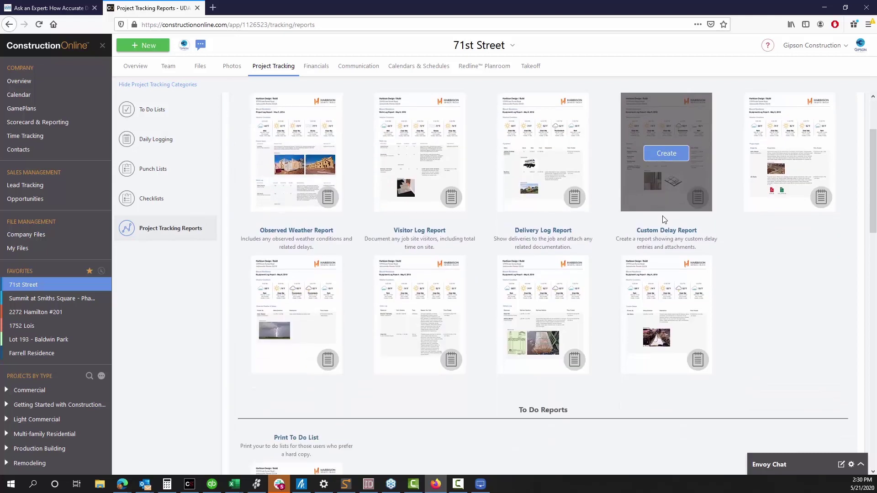
scroll(640, 251, "up", 3)
scroll(641, 258, "down", 1)
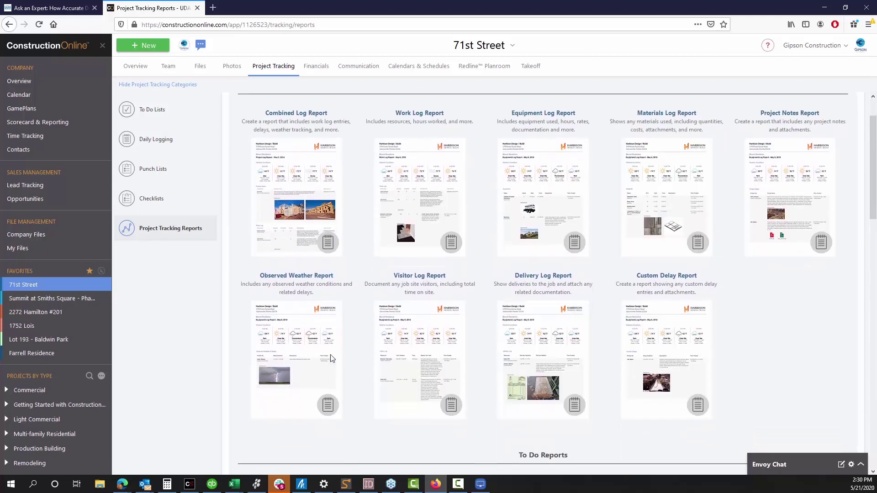
Try the Year To Date and Today date ranges for the Observed Weather Report, and check the Work Log Report's options without creating either report
left_click(280, 368)
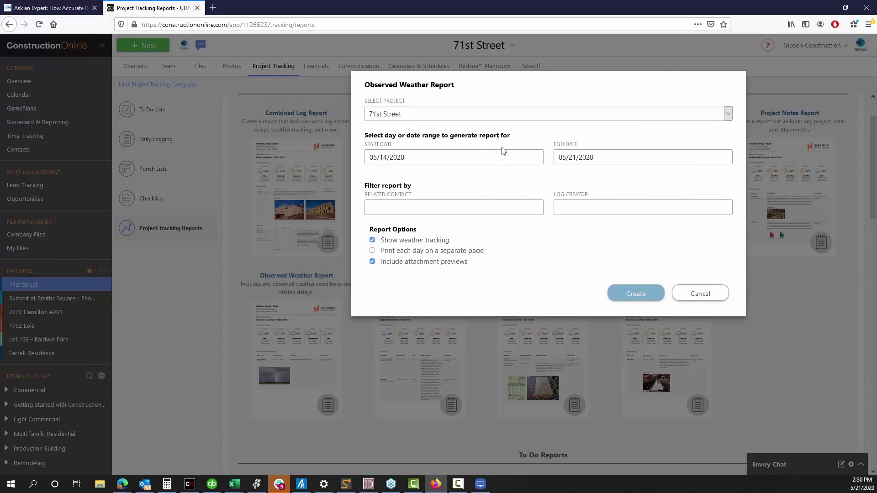
left_click(449, 156)
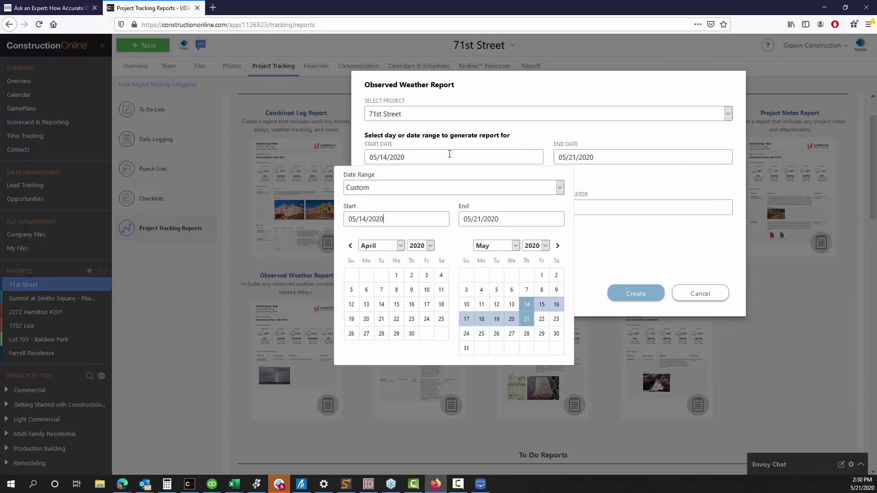
left_click(481, 190)
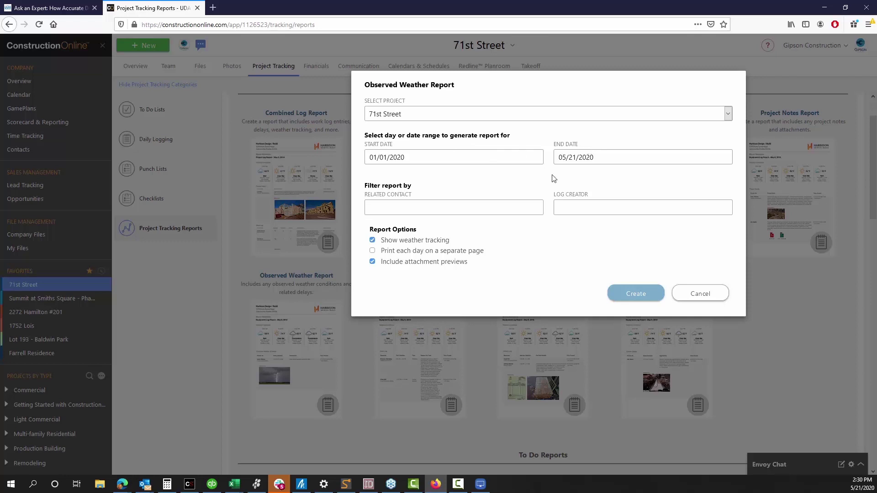
left_click(436, 163)
left_click(411, 188)
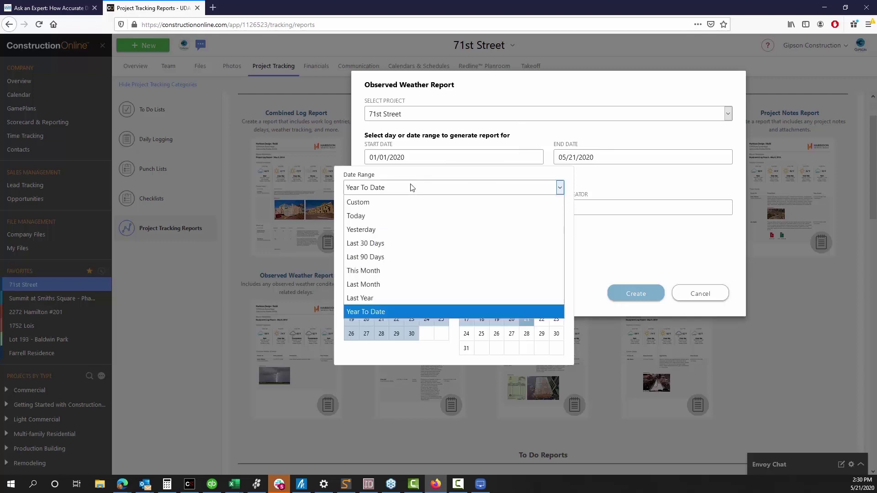
left_click(411, 188)
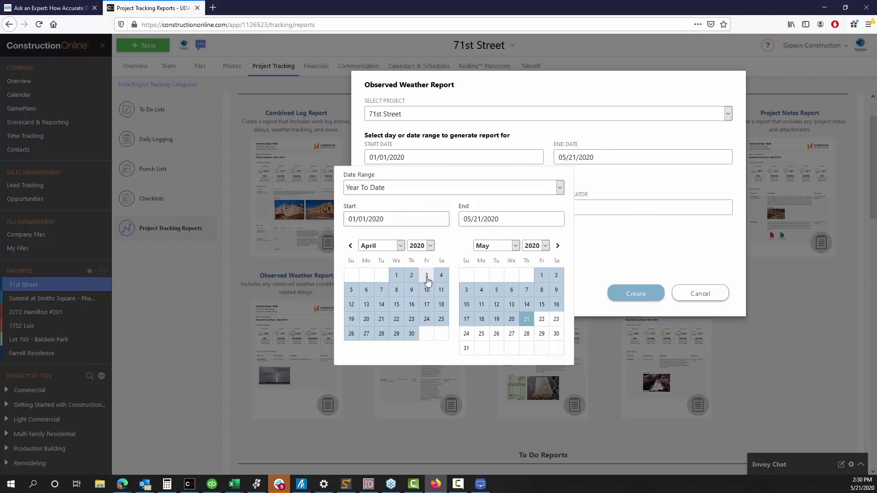
left_click(414, 190)
left_click(379, 218)
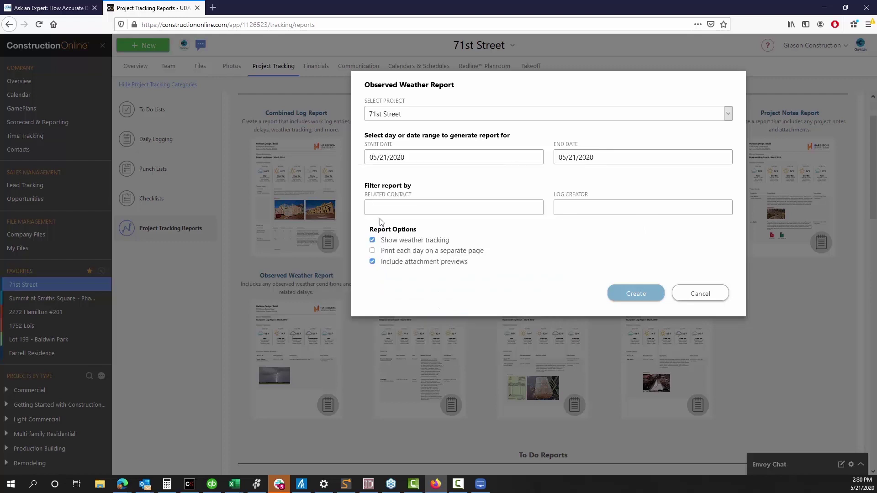
left_click(700, 294)
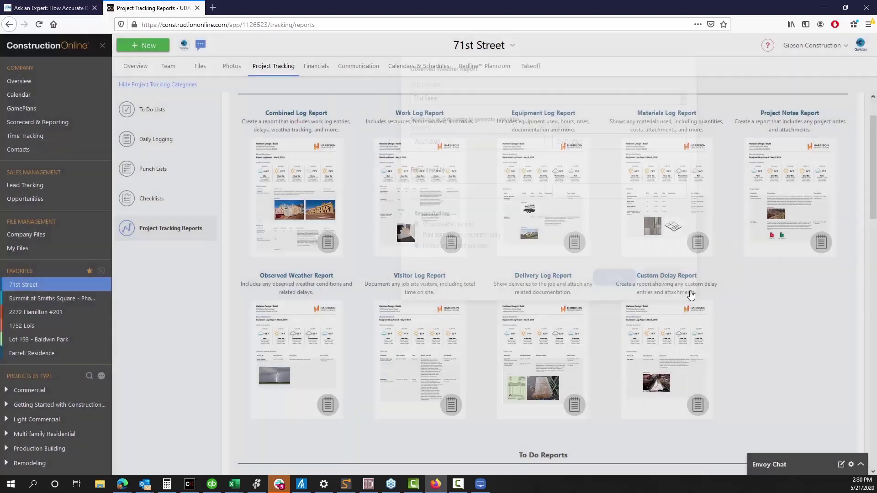
left_click(419, 199)
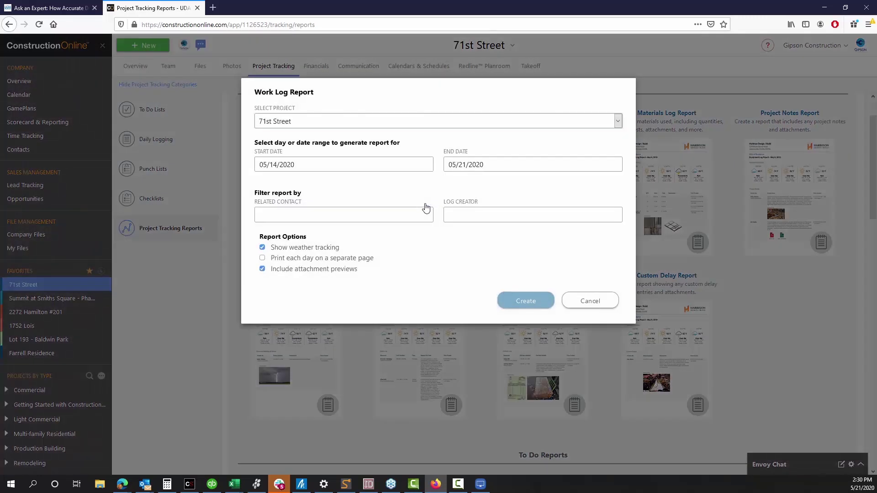
left_click(590, 301)
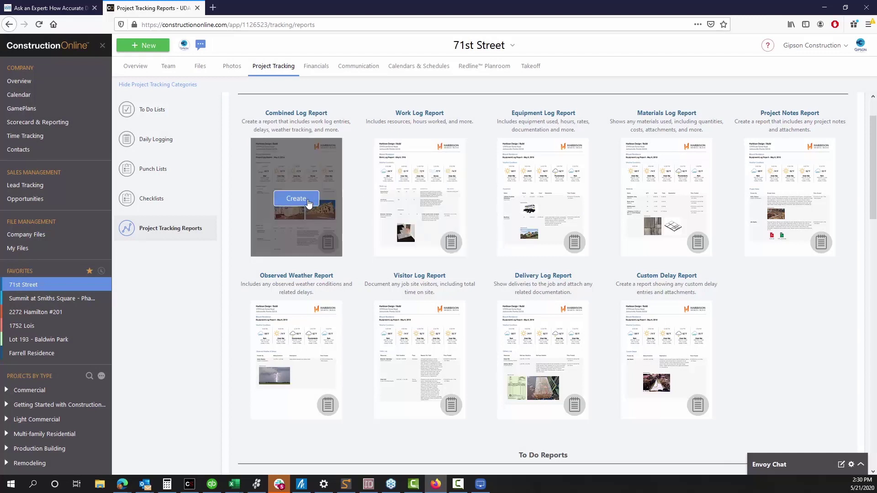
Try the Today date range in the Combined Log Report for 71st Street, check its log types and options, and cancel the report
left_click(309, 203)
left_click(314, 122)
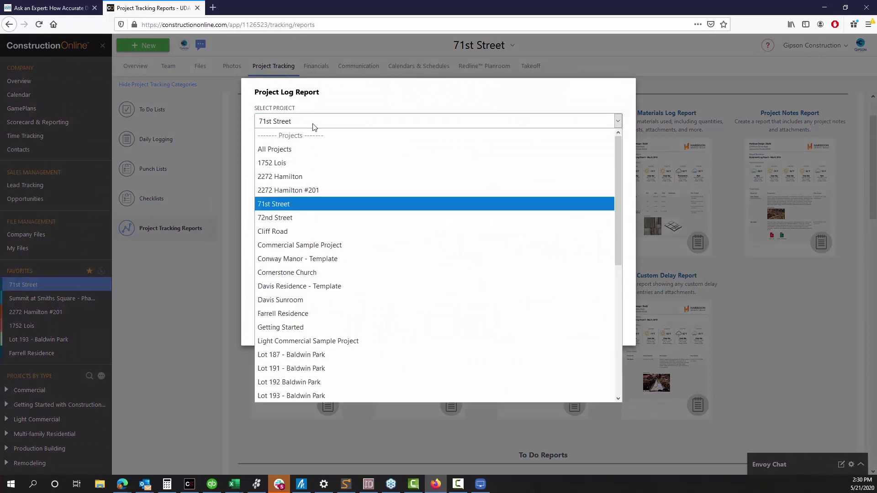
left_click(314, 127)
left_click(309, 167)
left_click(296, 204)
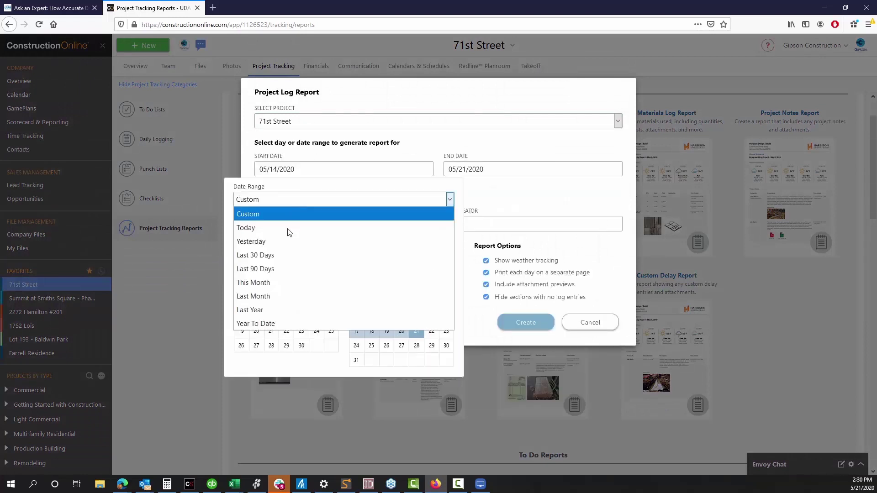
left_click(263, 228)
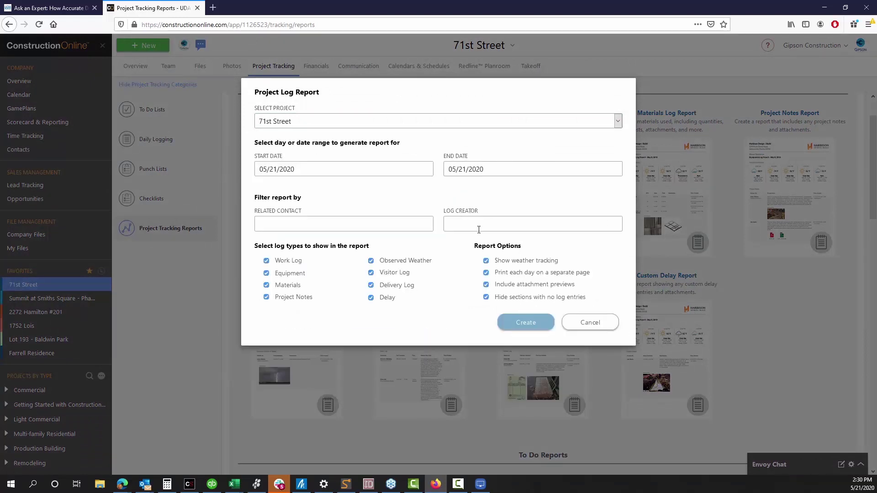
left_click(495, 264)
left_click(393, 262)
left_click(390, 274)
left_click(594, 322)
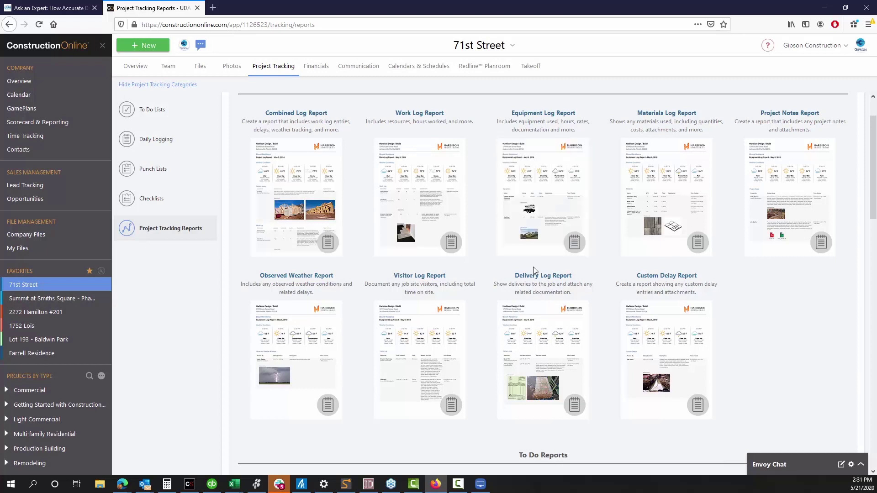
Start an Equipment Log Report and set its project to All Projects
left_click(563, 202)
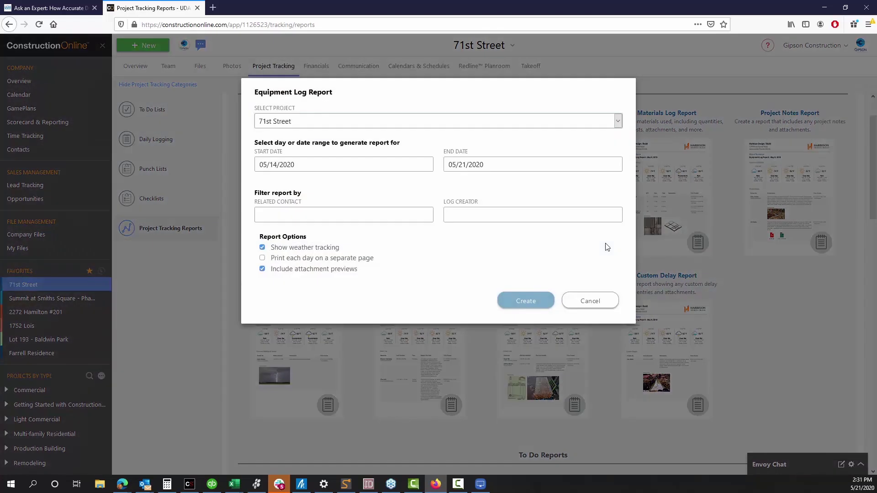
left_click_drag(438, 227, 349, 88)
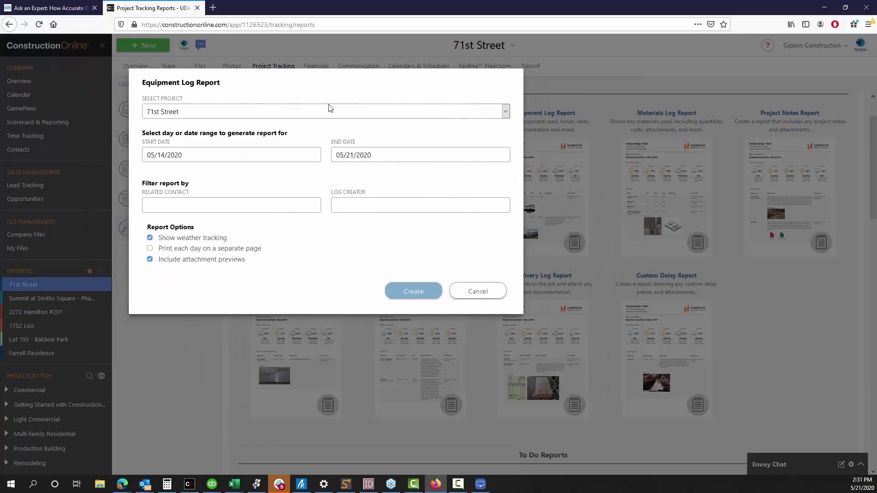
left_click(220, 204)
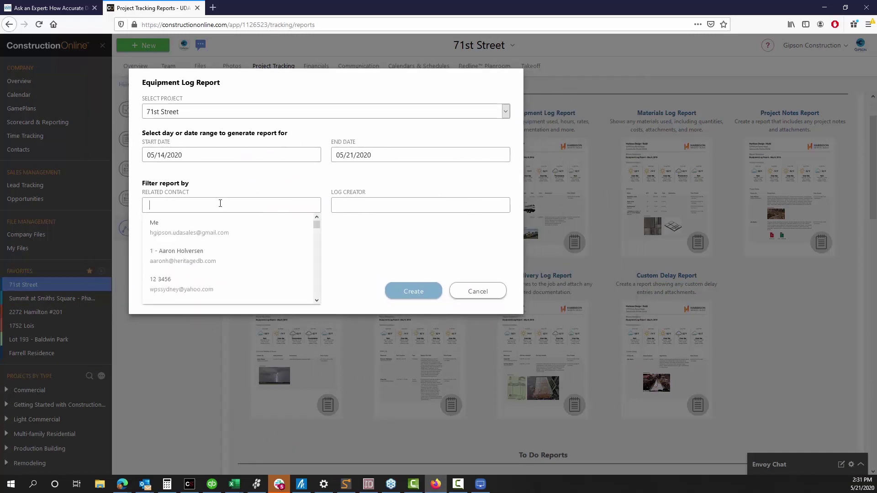
left_click(223, 195)
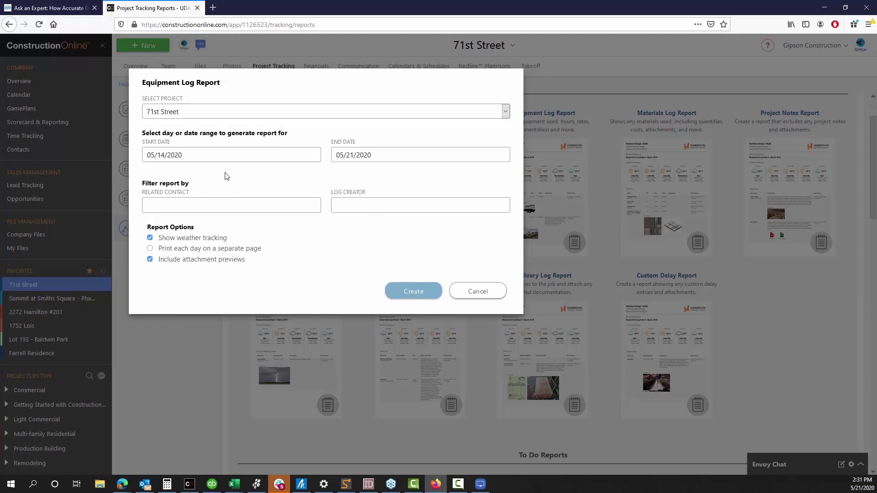
left_click(204, 112)
left_click(197, 141)
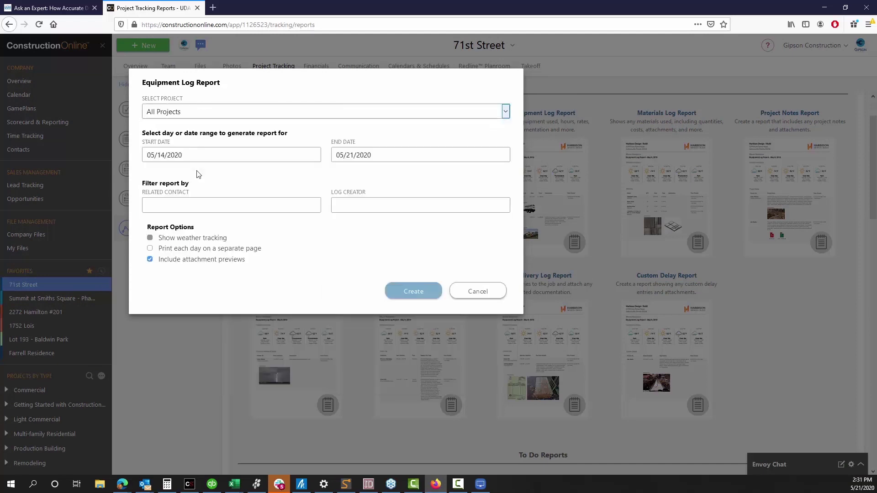
Try filtering the Equipment Log Report by a related contact, and cancel the report
left_click(197, 201)
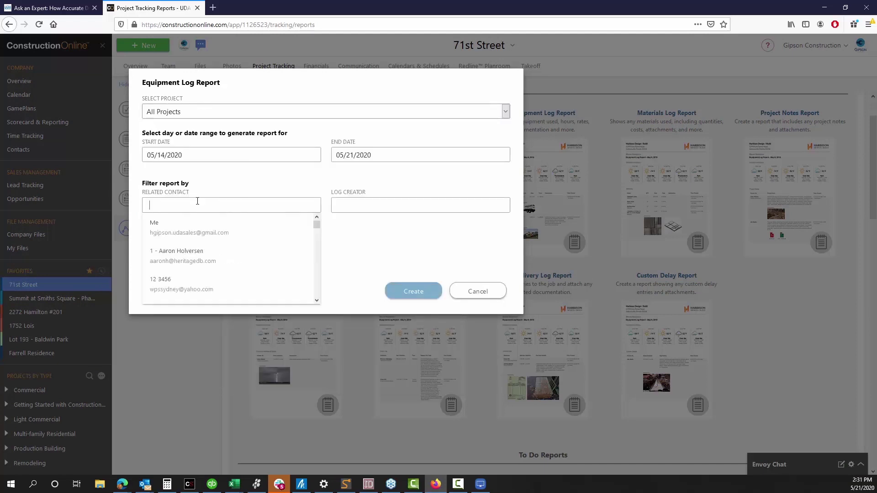
type("q")
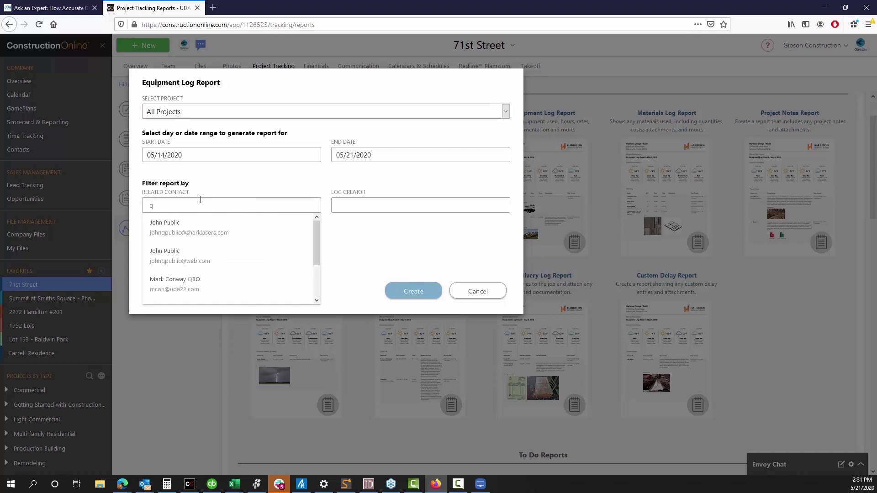
type("e")
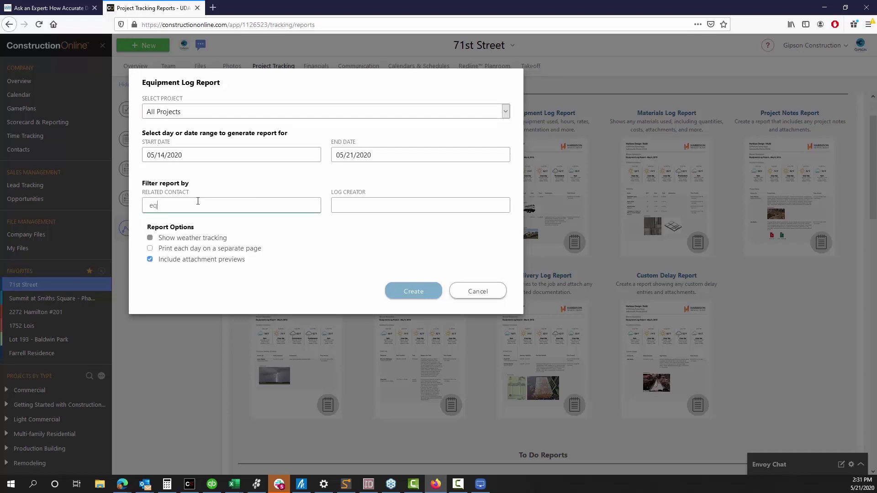
key("BackSpace")
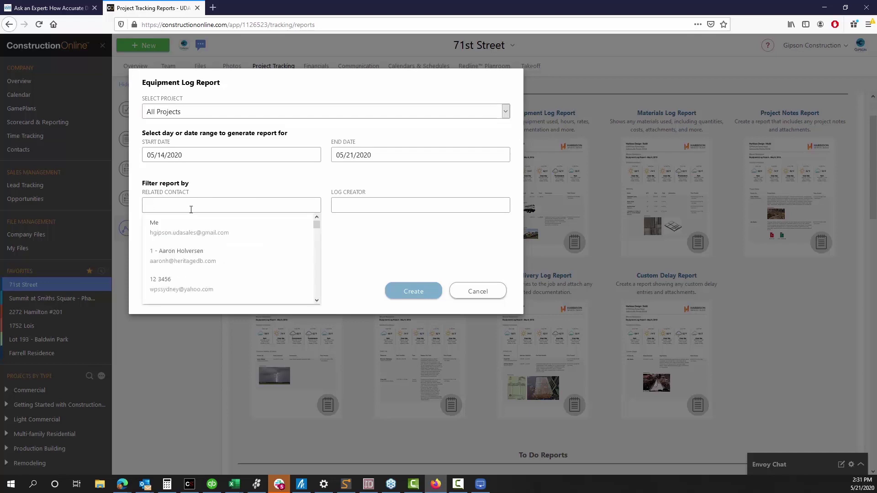
type("jo")
scroll(228, 262, "down", 2)
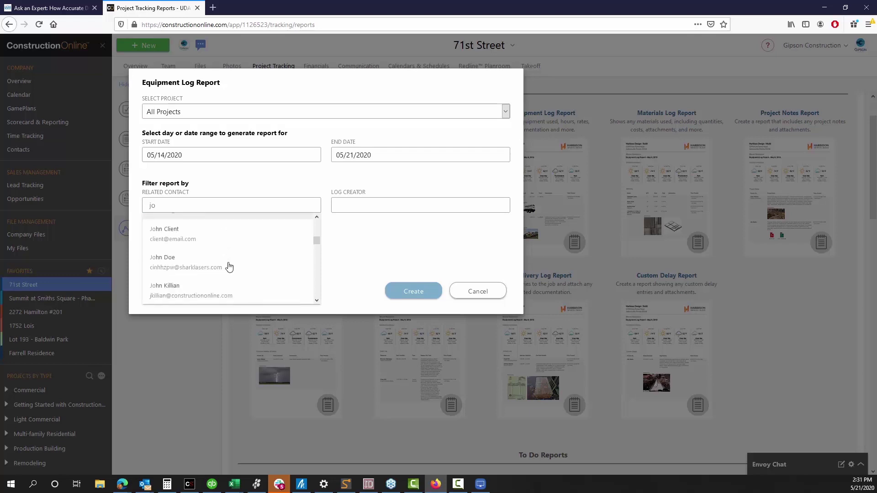
scroll(229, 267, "down", 3)
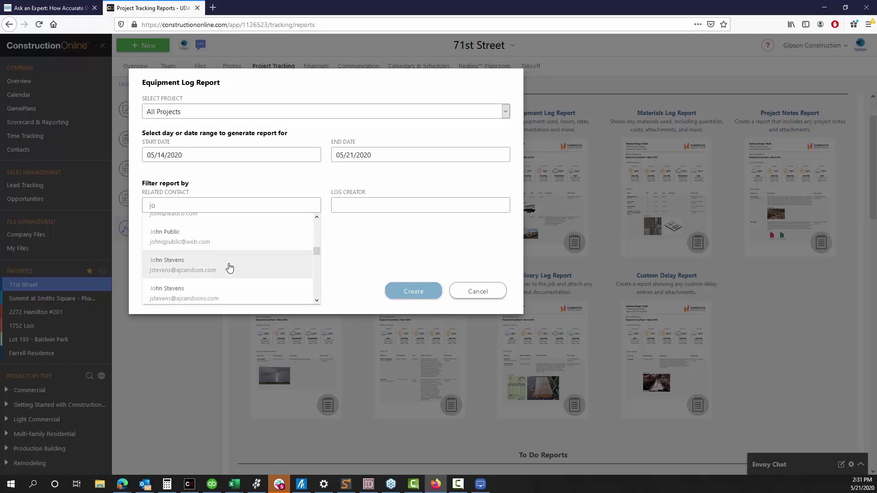
scroll(229, 271, "down", 2)
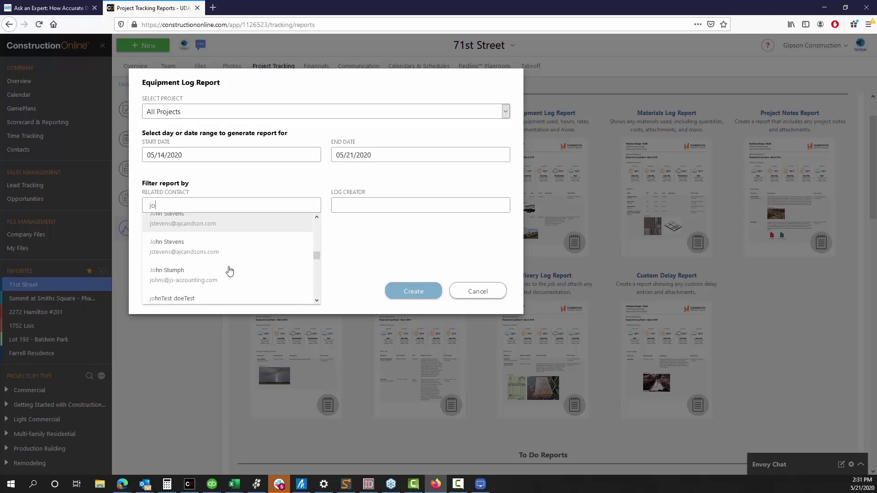
left_click(230, 273)
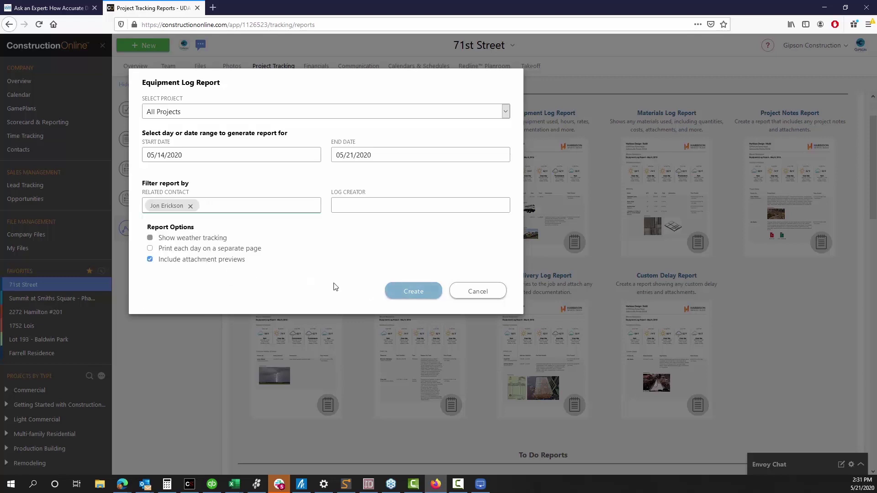
left_click(477, 292)
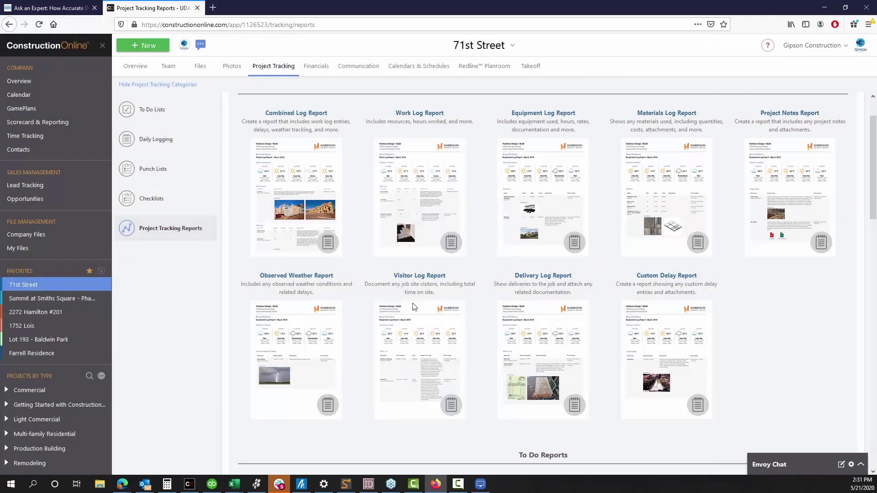
Start a Work Log Report, try All Projects as its project, and cancel the report
left_click(419, 204)
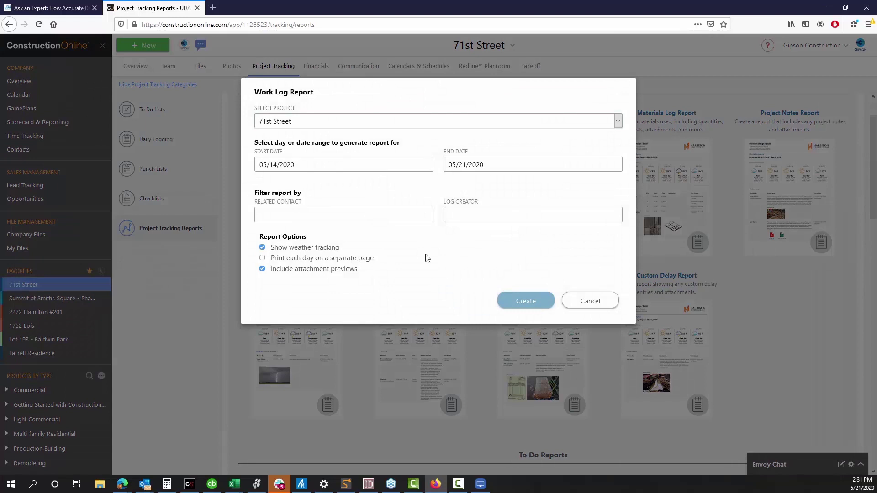
left_click(290, 121)
left_click(271, 148)
left_click(585, 302)
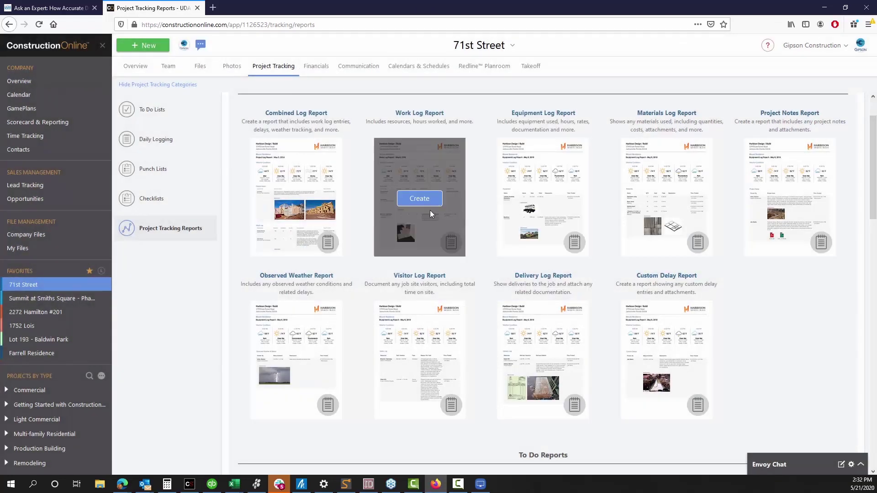
Create a Work Log Report for 71st Street from 05/14/2020 to 05/21/2020 with weather tracking turned off and attachment previews included
left_click(427, 201)
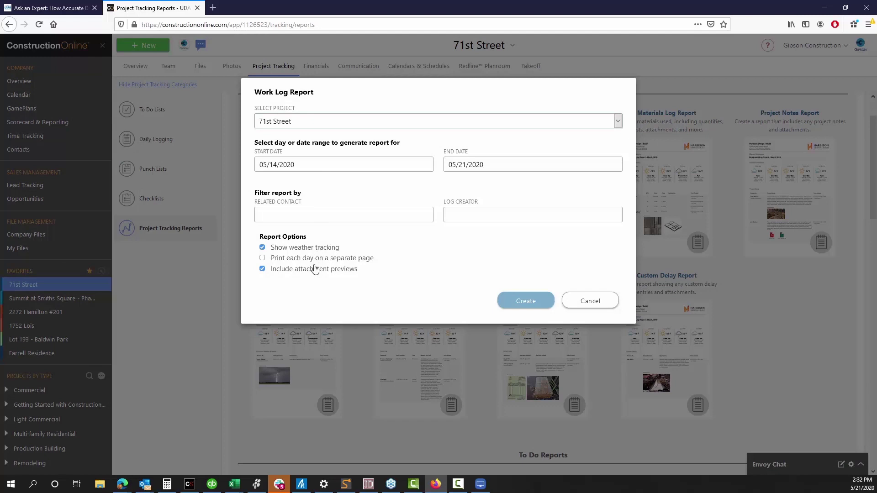
left_click(320, 247)
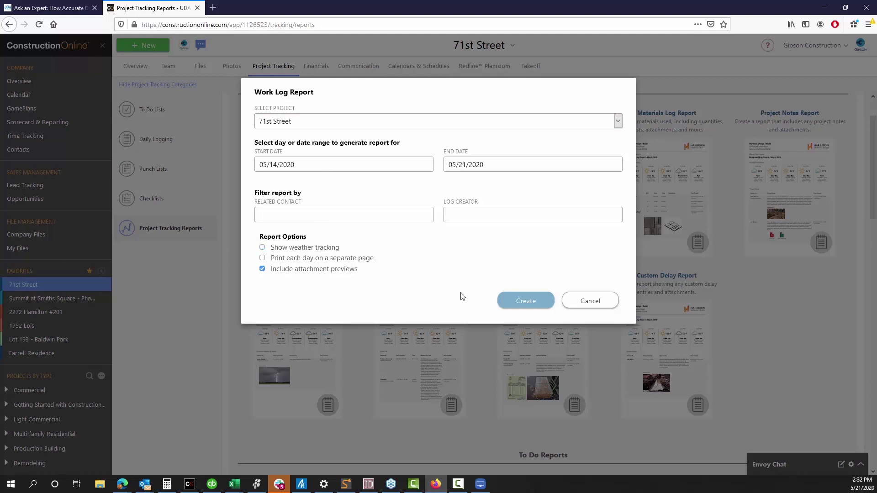
left_click(522, 304)
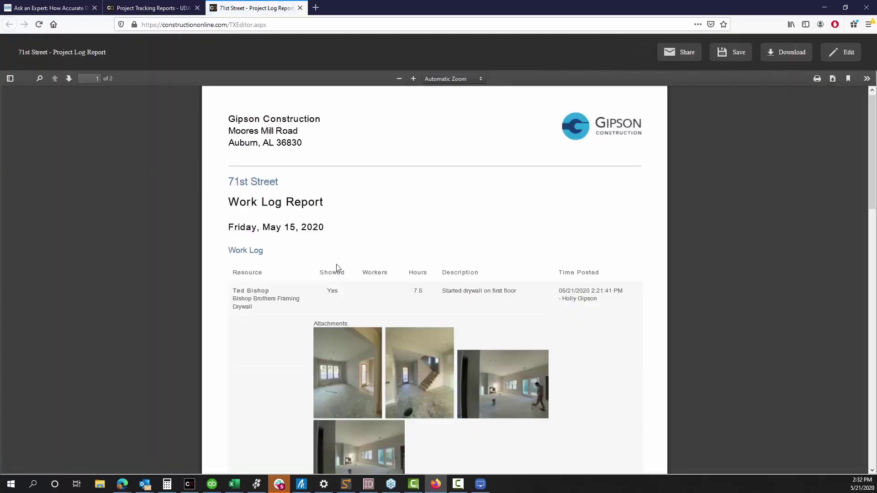
Read through both pages of the generated Work Log Report, examining each day's entries, descriptions, posted times and attached photos
scroll(482, 301, "down", 3)
scroll(546, 307, "up", 2)
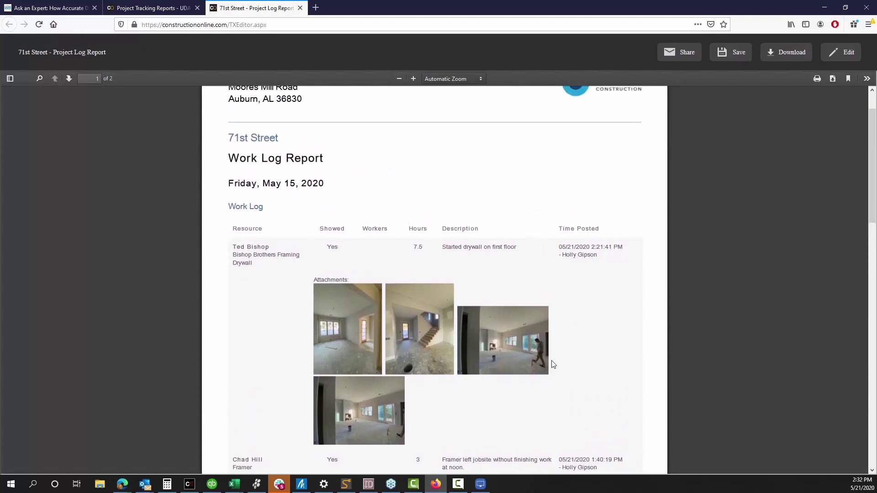
scroll(458, 329, "up", 1)
scroll(458, 329, "up", 1)
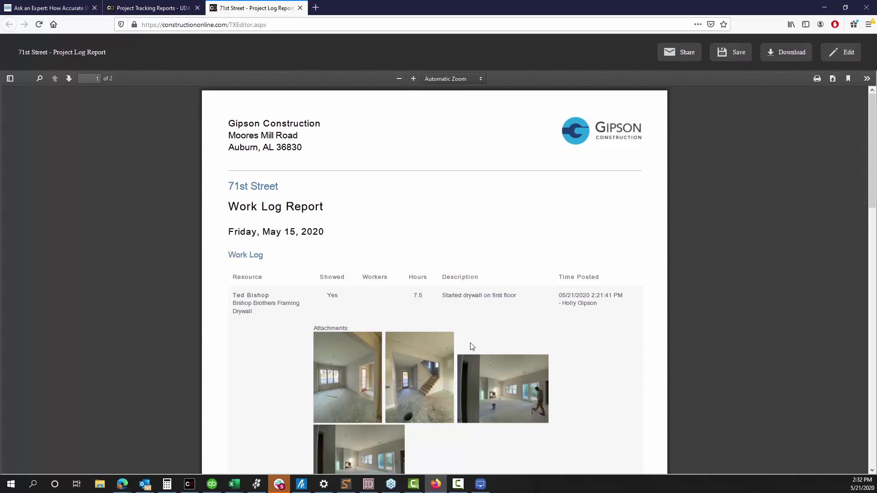
scroll(475, 345, "down", 8)
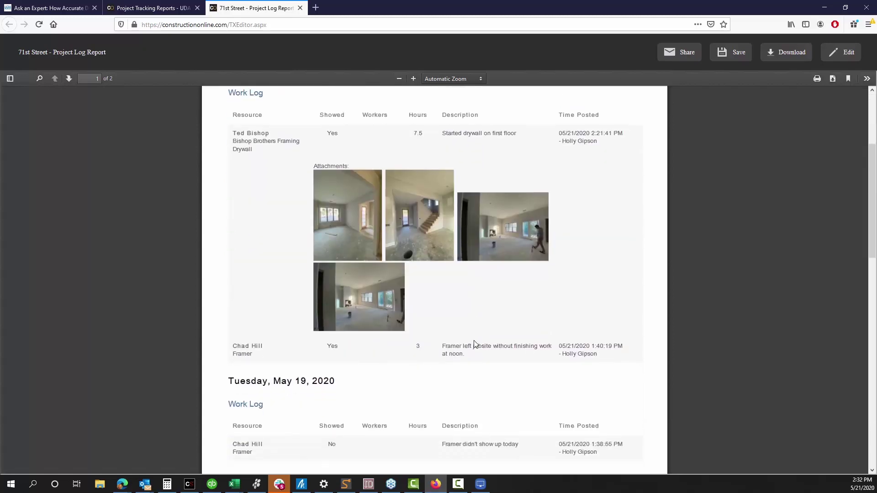
scroll(550, 347, "down", 10)
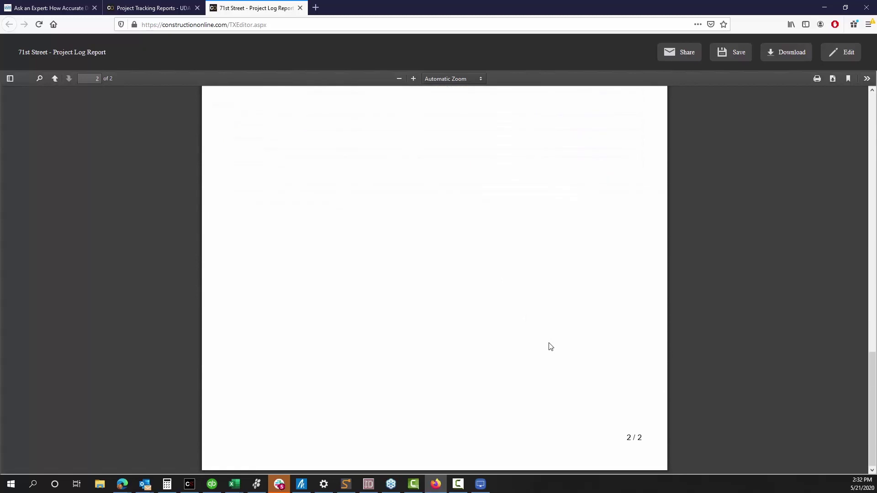
scroll(550, 347, "up", 8)
scroll(550, 347, "up", 1)
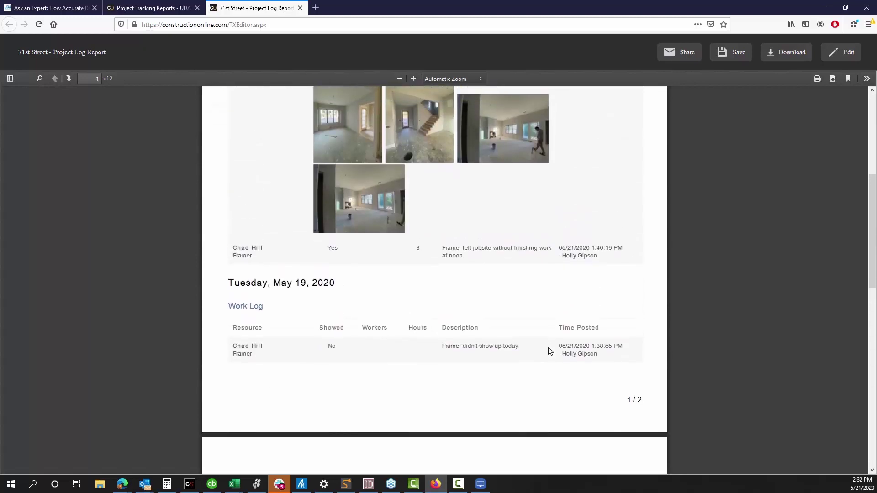
scroll(551, 351, "up", 4)
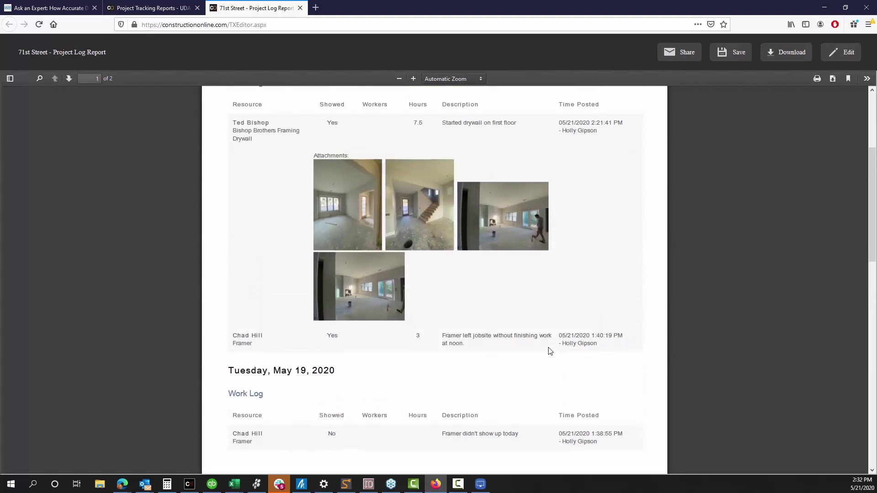
scroll(550, 351, "up", 4)
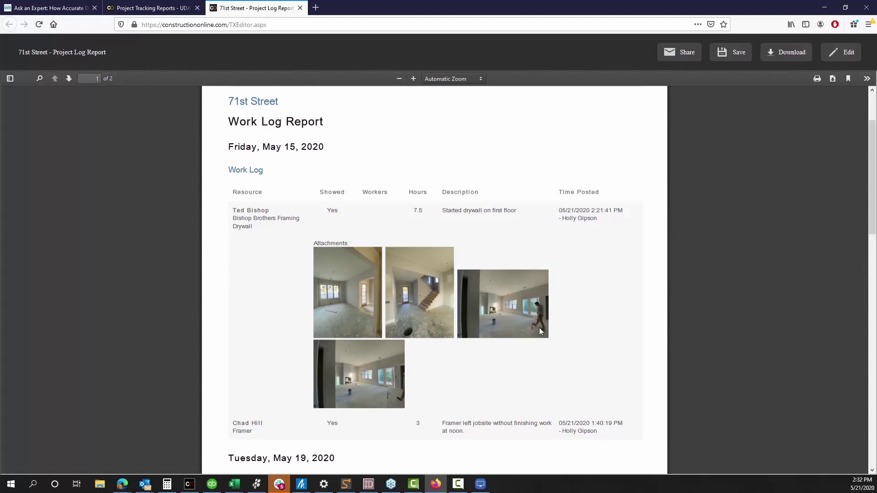
scroll(546, 324, "up", 4)
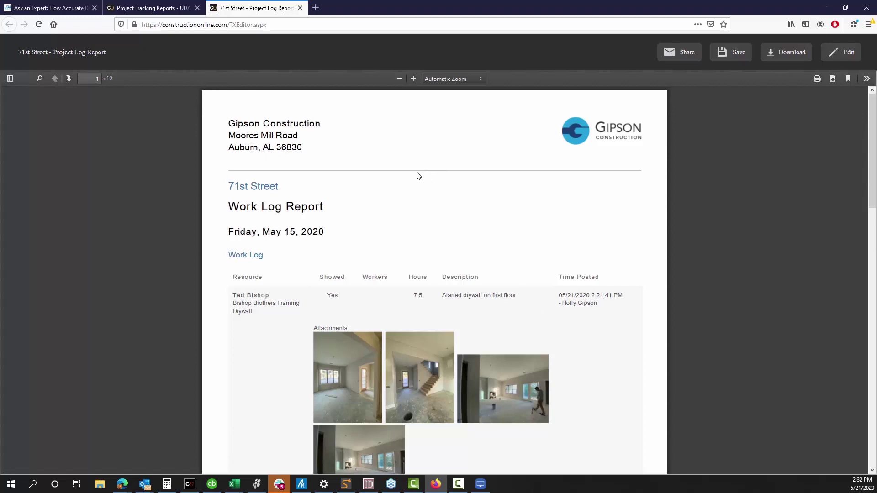
Return to the Project Tracking Reports, check the project choices of the Delivery Log Report, and cancel it
left_click(154, 7)
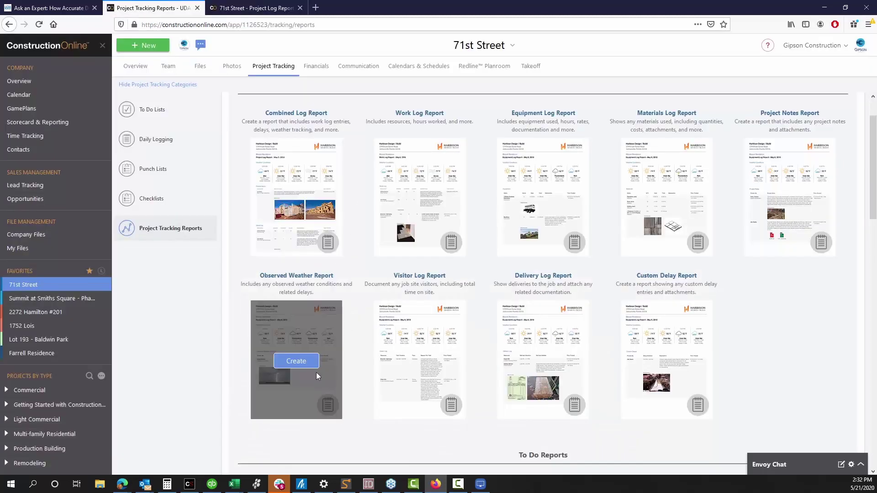
mouse_move(458, 359)
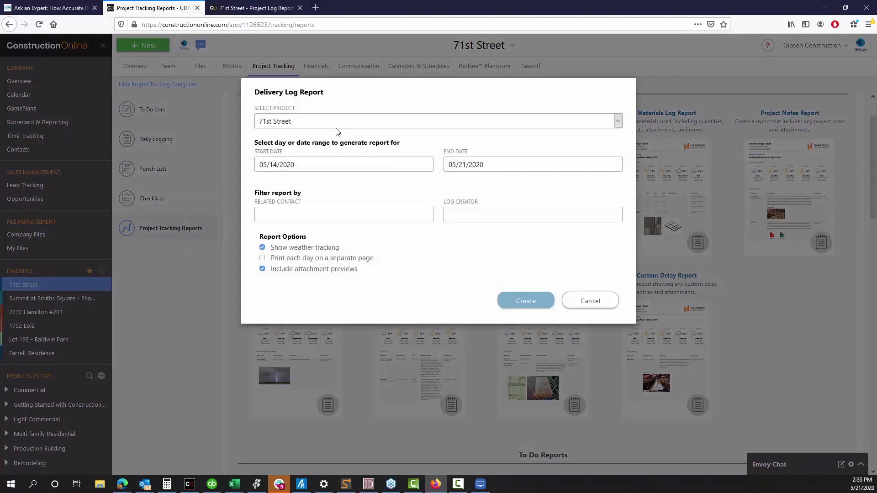
left_click(314, 122)
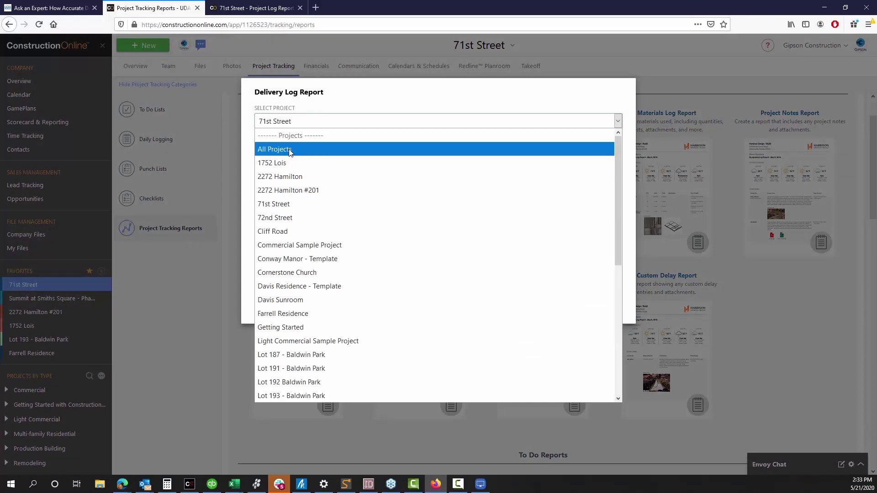
left_click(297, 99)
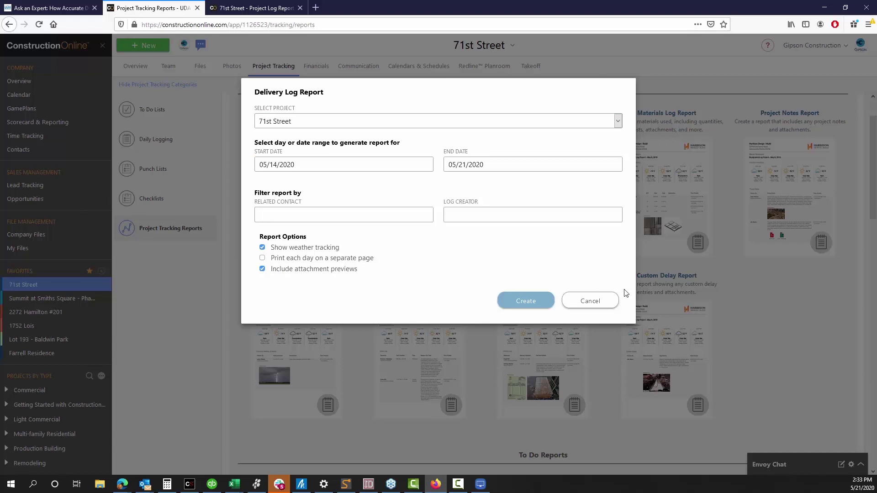
left_click(590, 301)
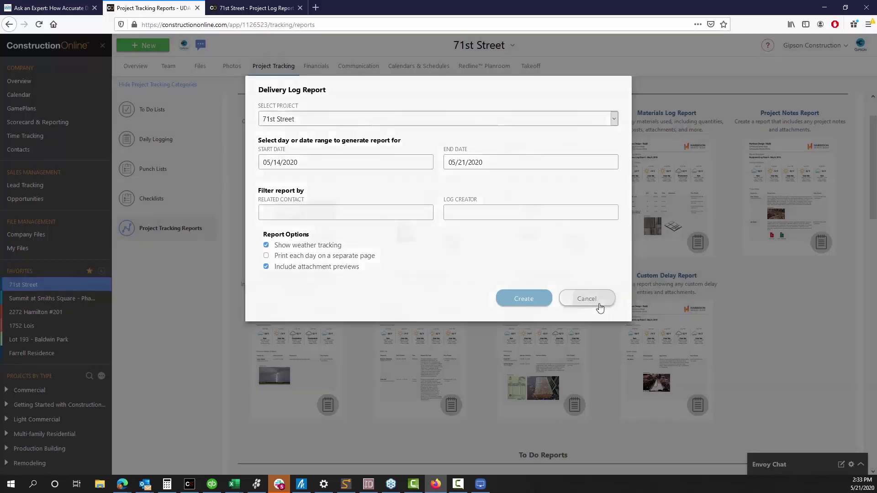
Go back to the Work Log Report, switch to the LonelyScreen AirPlay Receiver, and enlarge and reposition its window over the report
left_click(256, 8)
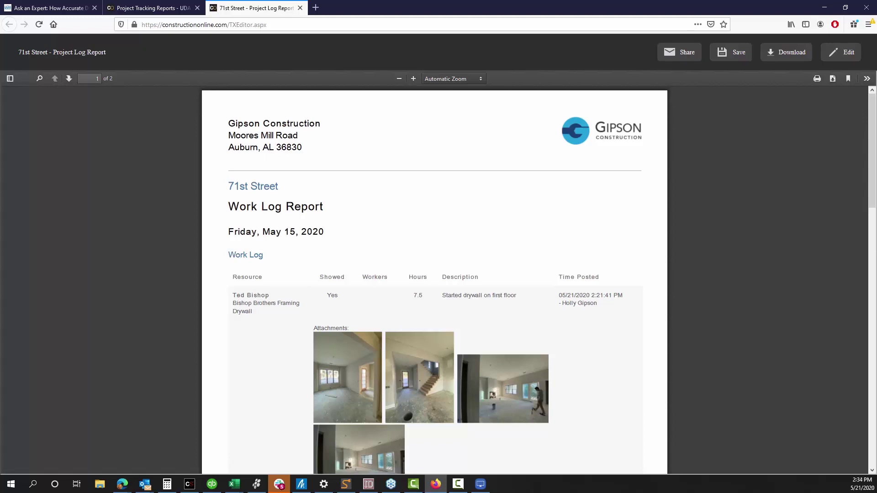
key("alt+Tab")
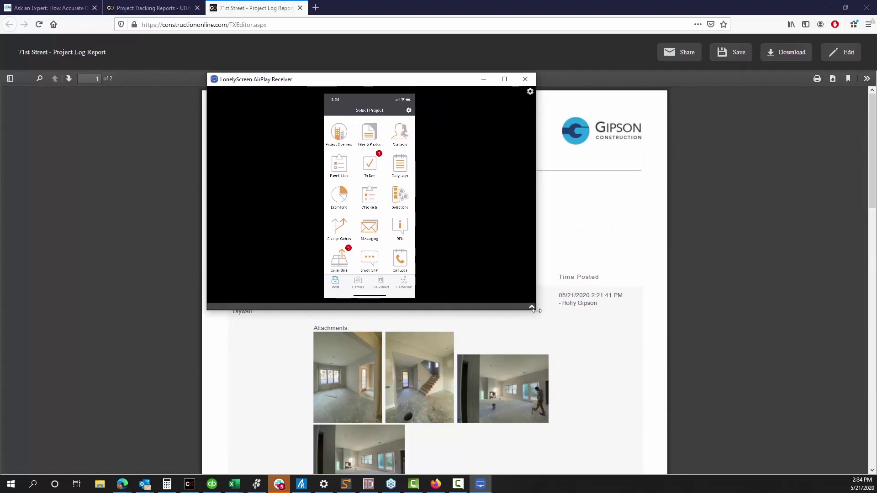
left_click_drag(535, 310, 769, 483)
left_click_drag(319, 82, 273, 73)
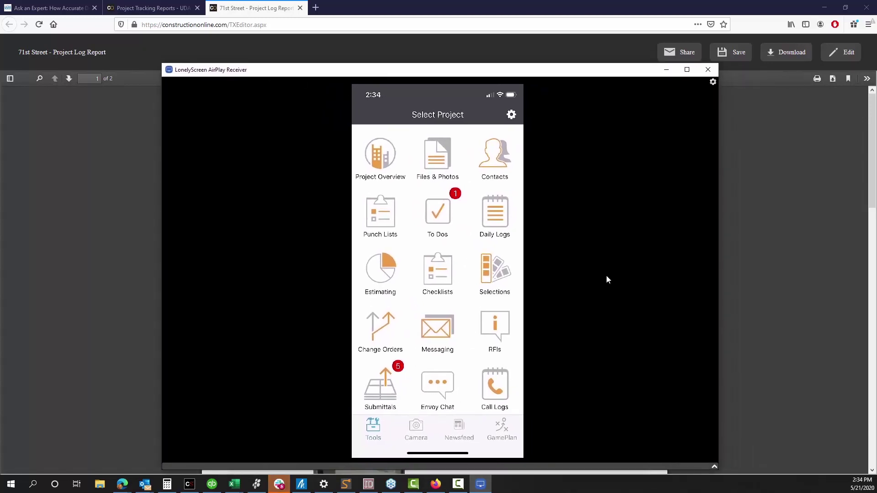
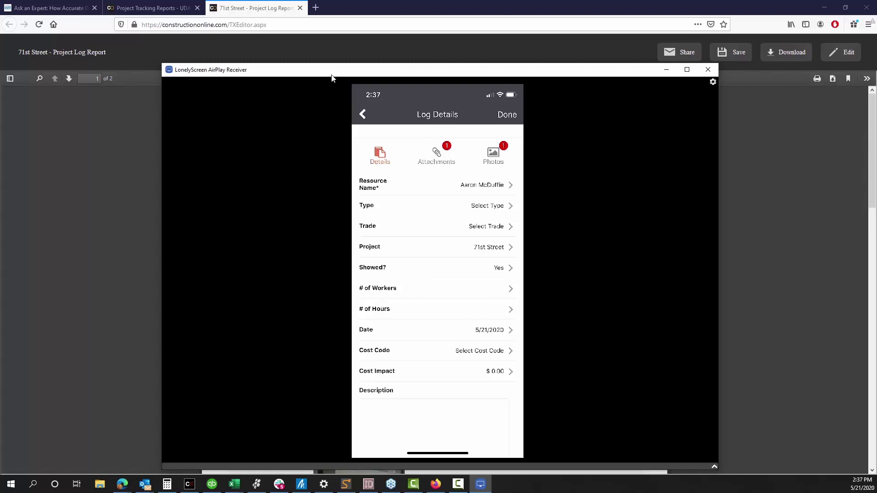
Move the LonelyScreen window off the screen and open the 71st Street project's Photostream in ConstructionOnline
left_click_drag(331, 74, 861, 119)
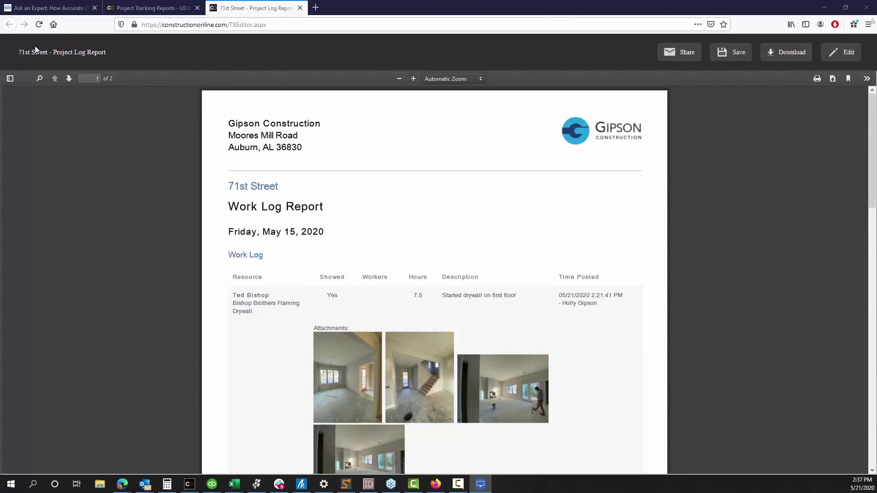
left_click(132, 8)
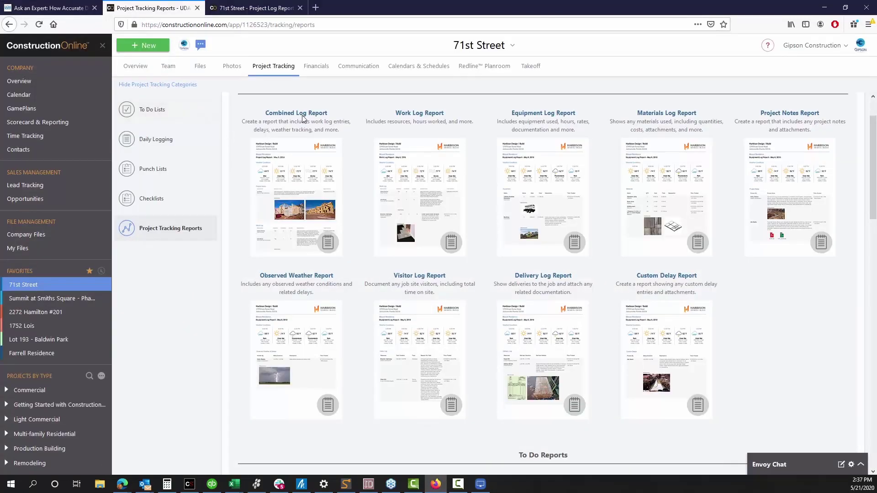
left_click(231, 73)
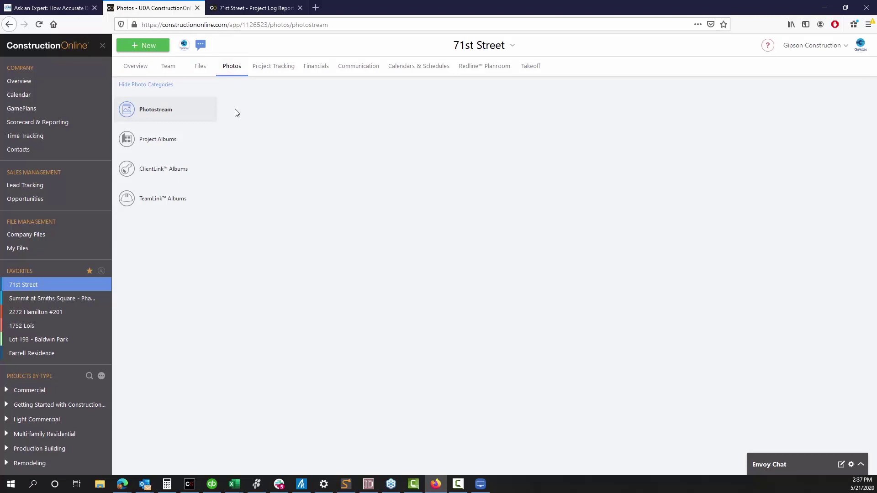
left_click(158, 113)
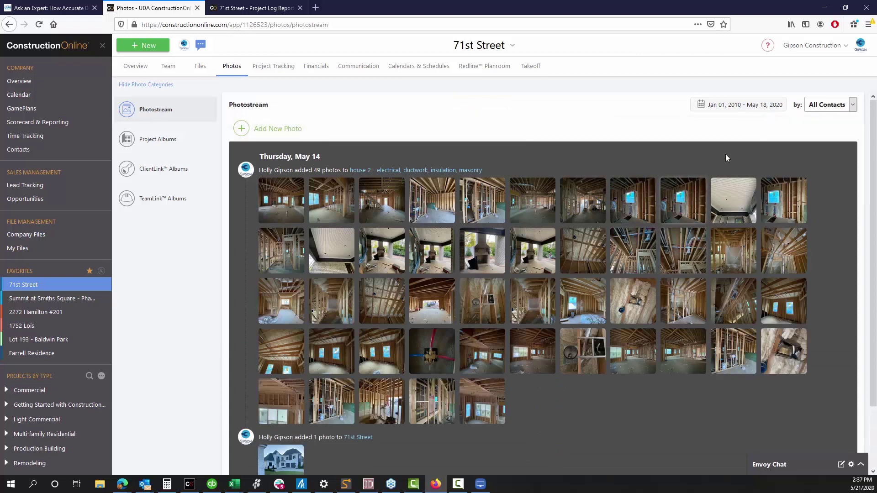
Filter the Photostream to the Last 30 Days date range and apply it
left_click(740, 105)
left_click(698, 136)
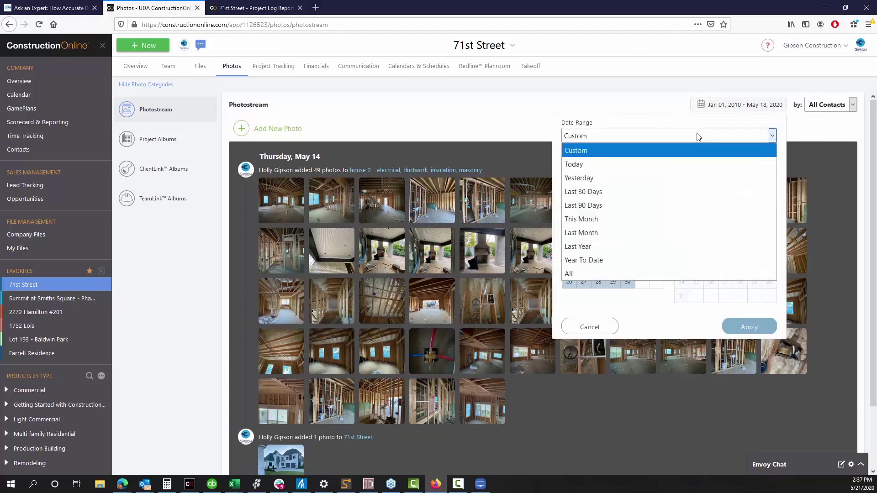
left_click(632, 191)
left_click(727, 325)
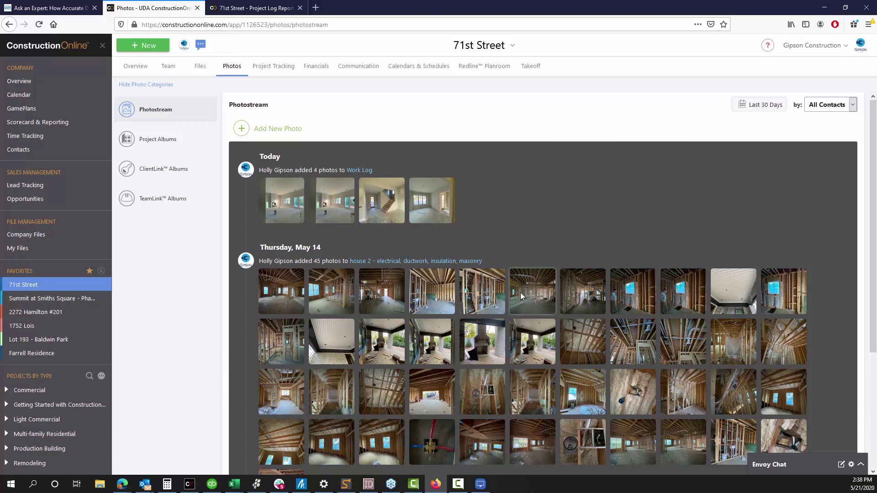
Look through the project's recent photo uploads, repeatedly loading more entries down to the May 1 - framing album
scroll(521, 293, "down", 2)
scroll(521, 296, "down", 1)
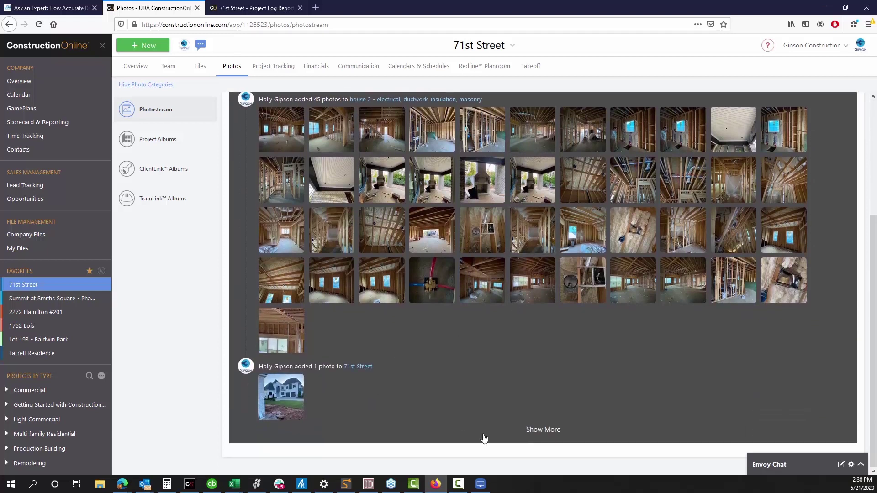
left_click(542, 431)
scroll(467, 419, "down", 2)
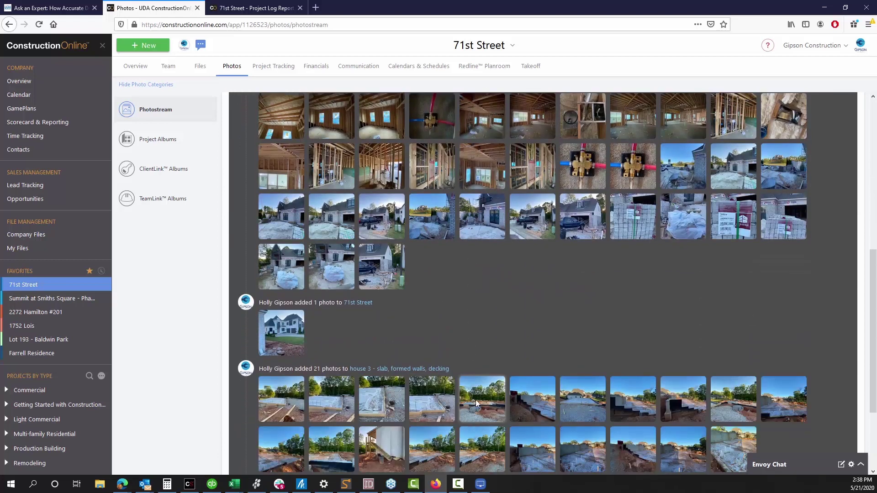
scroll(476, 399, "down", 3)
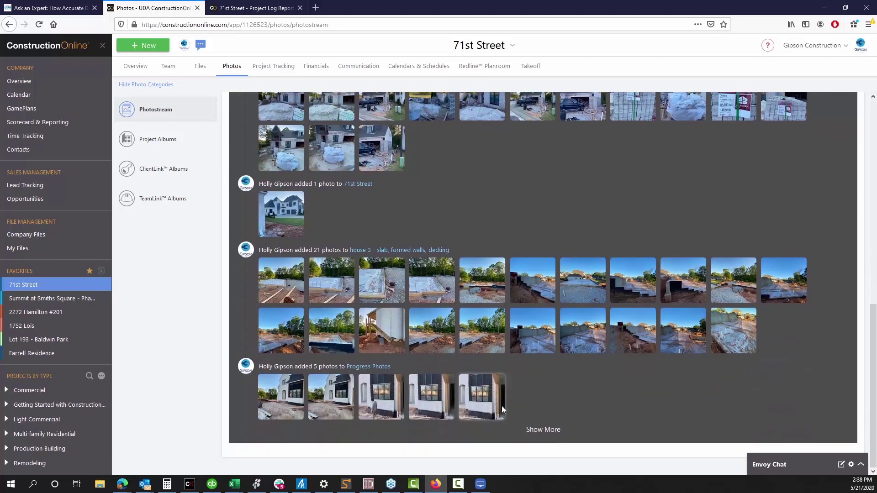
left_click(540, 433)
scroll(544, 425, "down", 3)
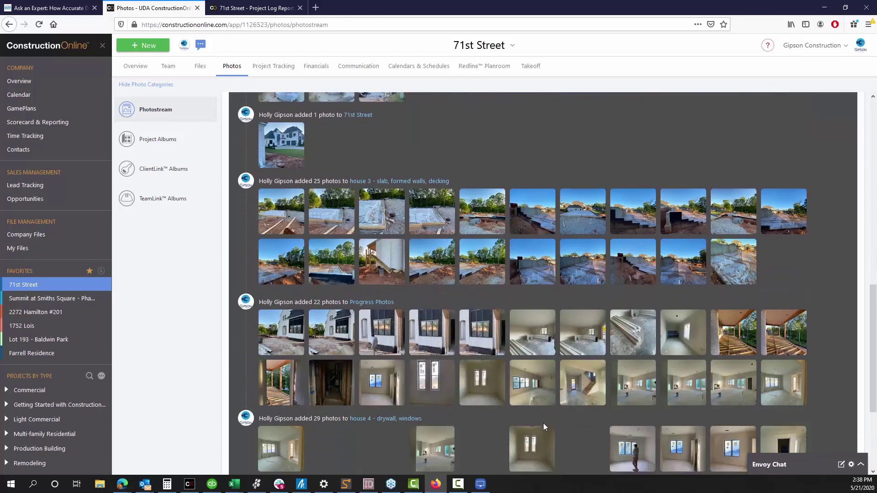
scroll(543, 423, "down", 3)
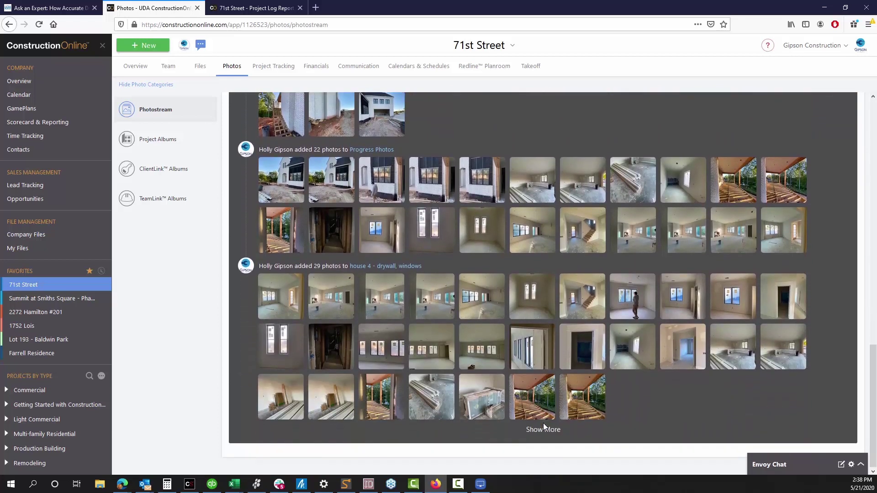
left_click(542, 432)
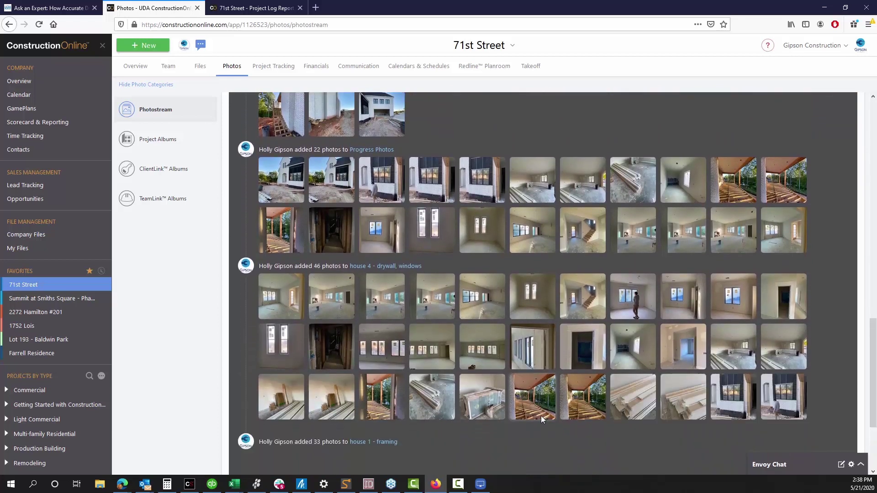
scroll(542, 419, "down", 3)
scroll(541, 416, "down", 3)
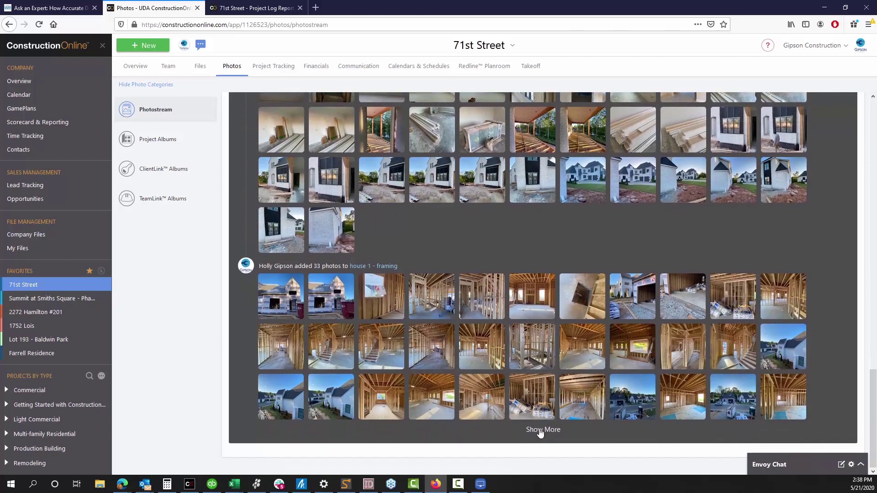
left_click(540, 429)
scroll(522, 418, "down", 7)
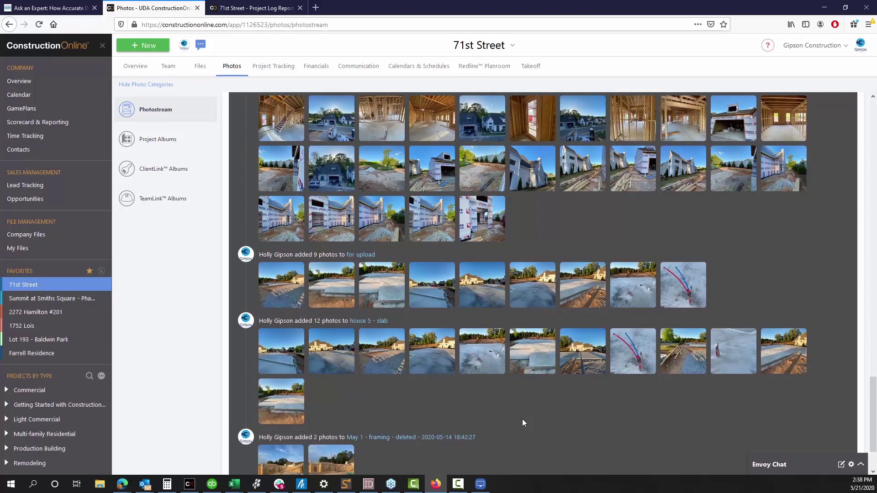
scroll(522, 419, "down", 3)
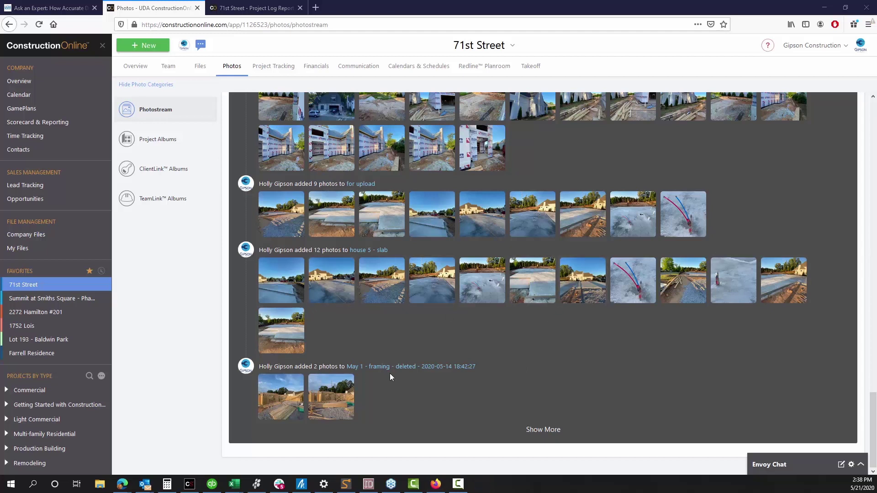
View slab photo IMG_1262 from the house 5 - slab album full screen, page forward through the following photos, and close the viewer
left_click(541, 289)
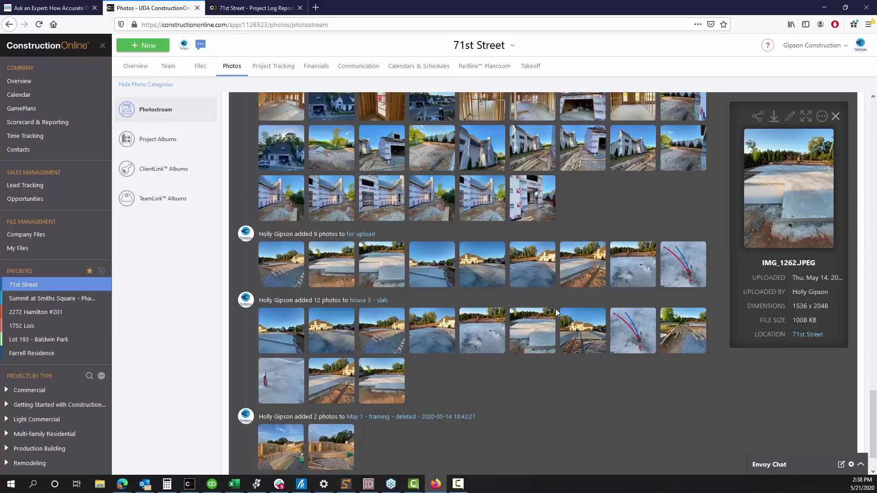
left_click(536, 327)
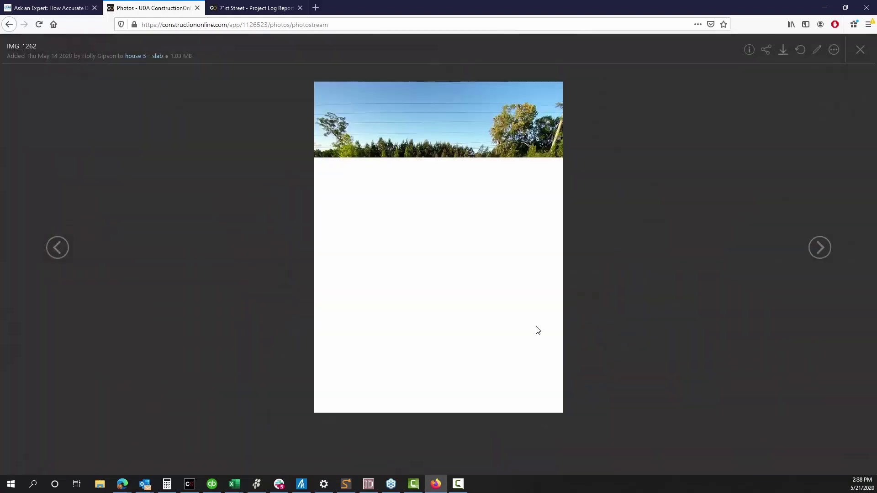
left_click(822, 251)
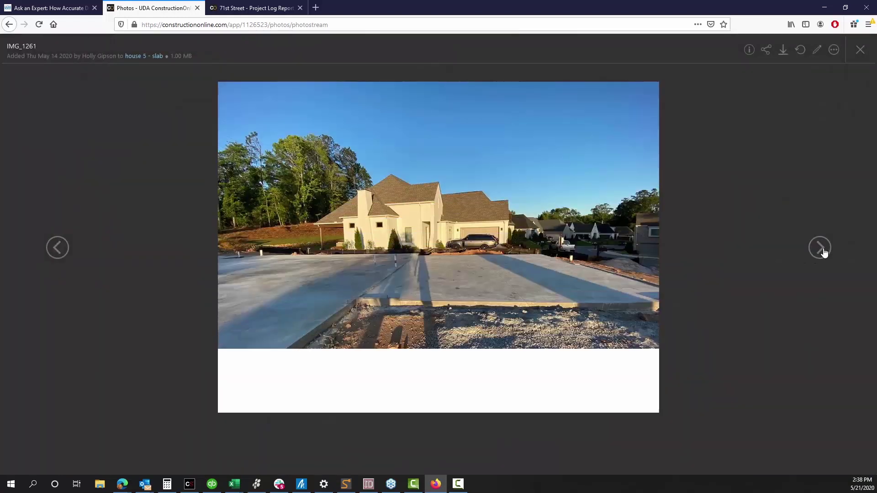
left_click(823, 251)
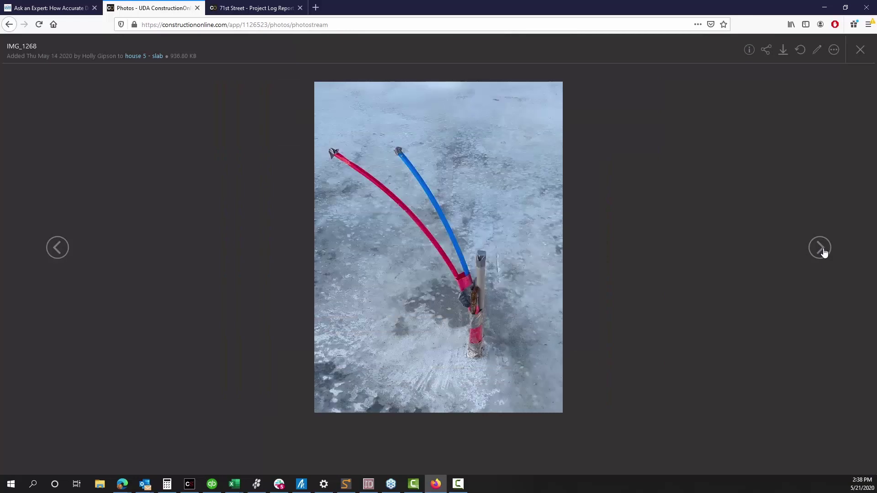
left_click(823, 251)
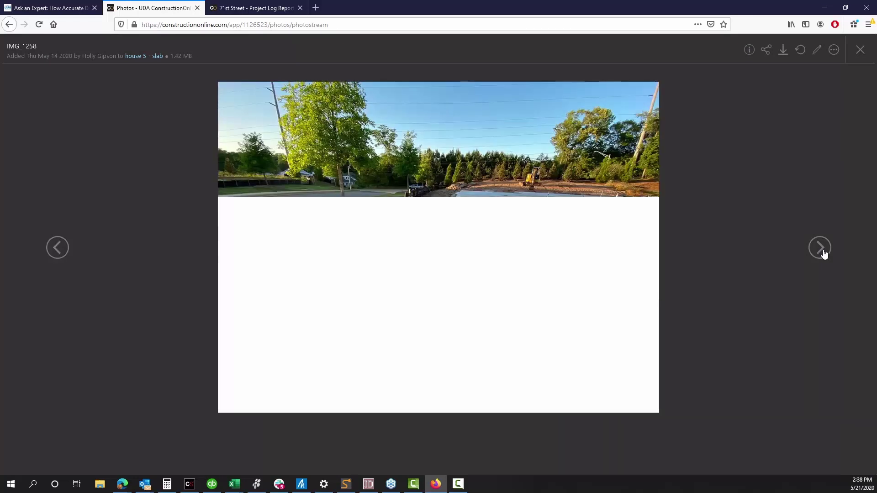
left_click(864, 53)
Load the remaining older Photostream entries and examine the Progress Photos uploads back to Thursday, May 7
scroll(577, 368, "down", 2)
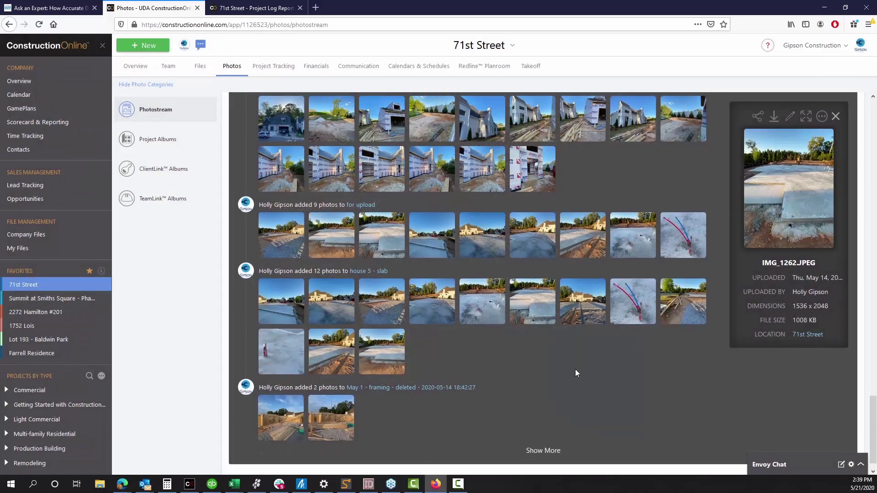
left_click(550, 431)
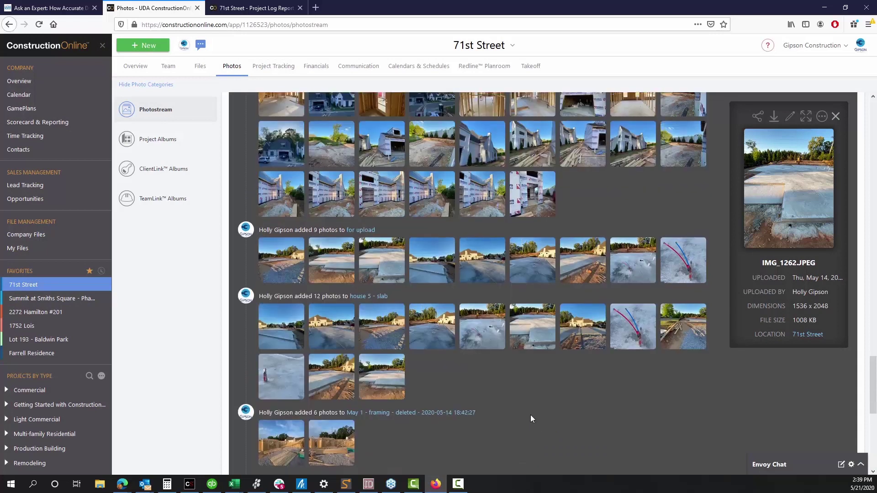
scroll(530, 415, "down", 4)
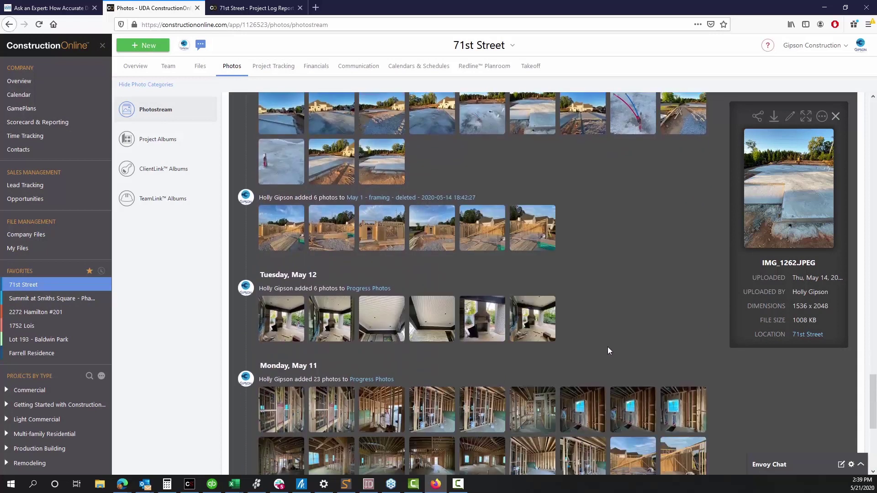
scroll(667, 345, "down", 6)
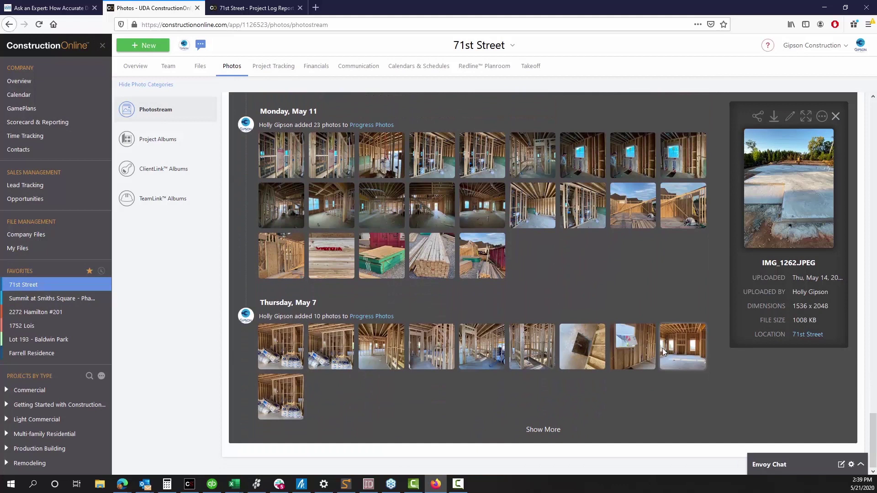
left_click(537, 430)
scroll(529, 398, "down", 1)
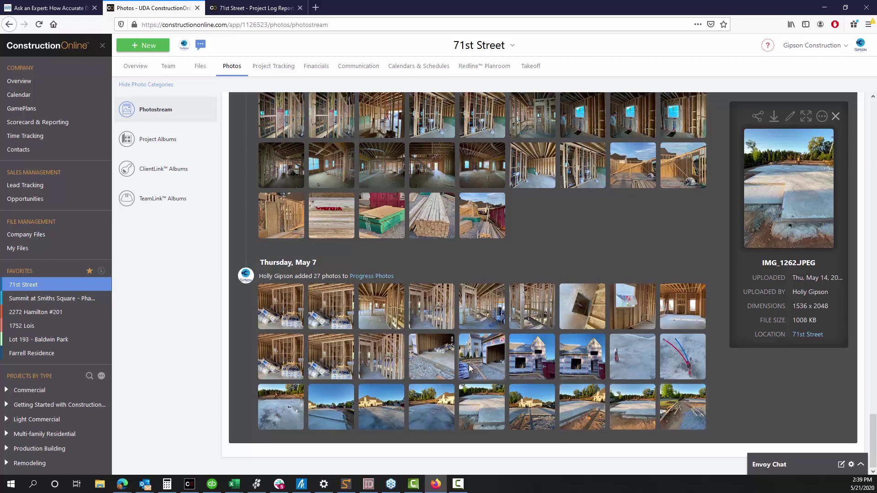
View May 7 Progress Photos full screen from IMG_1060 through to IMG_1262, close the viewer, and go back up toward the newer uploads
left_click(430, 355)
left_click(430, 355)
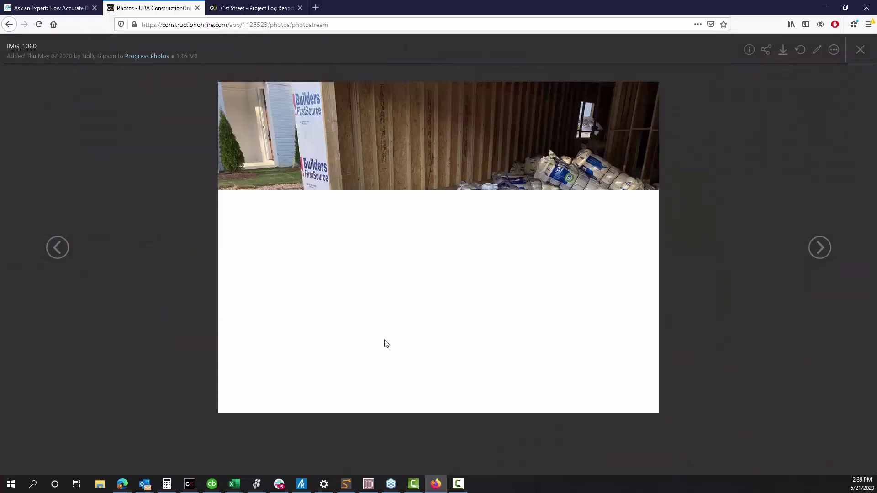
left_click(819, 249)
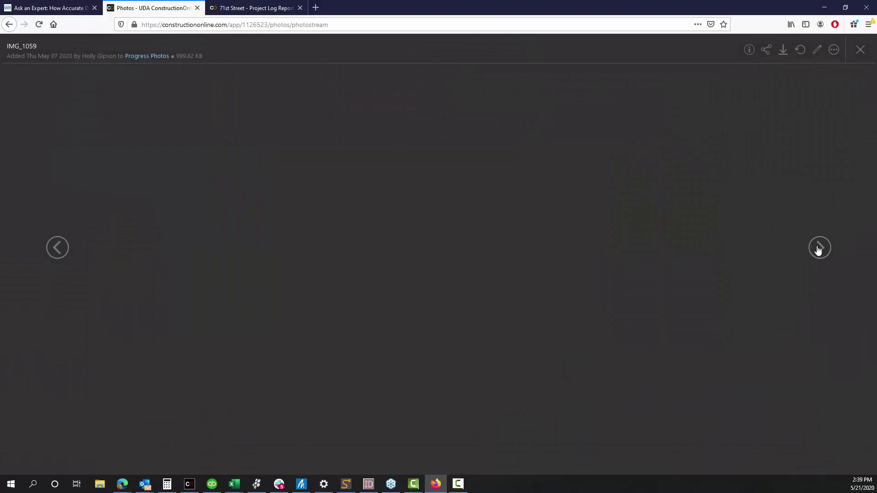
left_click(818, 249)
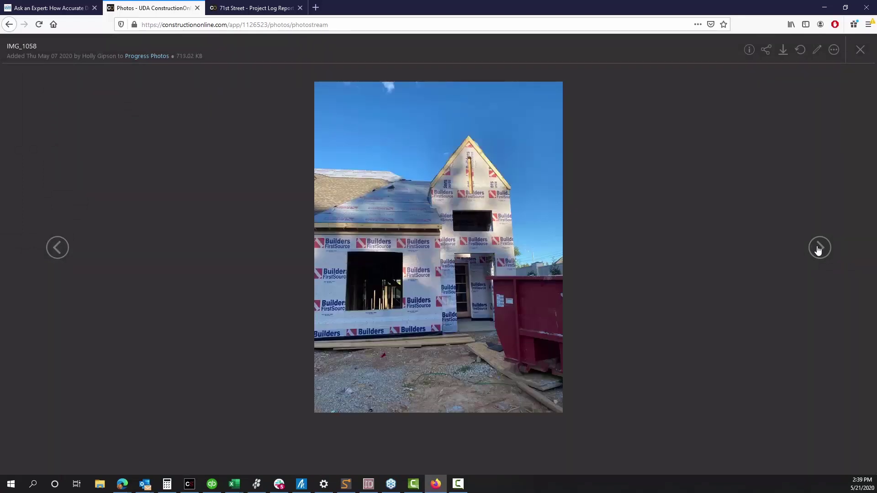
left_click(818, 249)
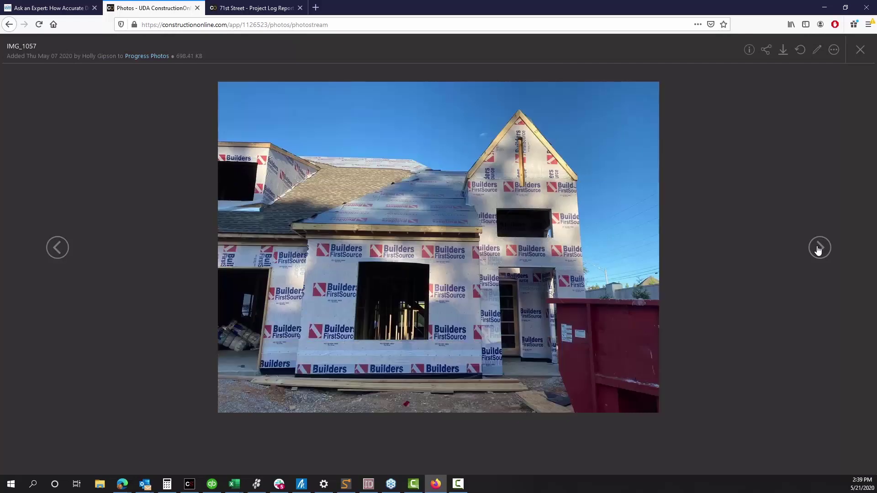
left_click(819, 249)
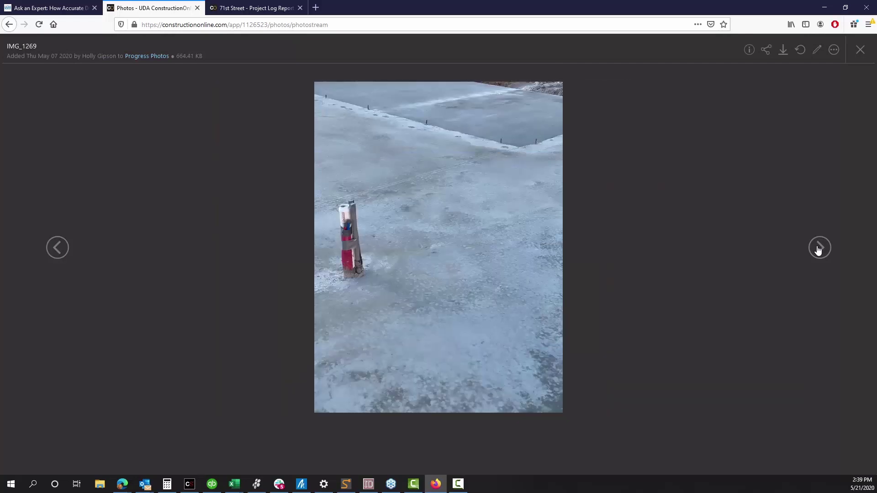
left_click(818, 249)
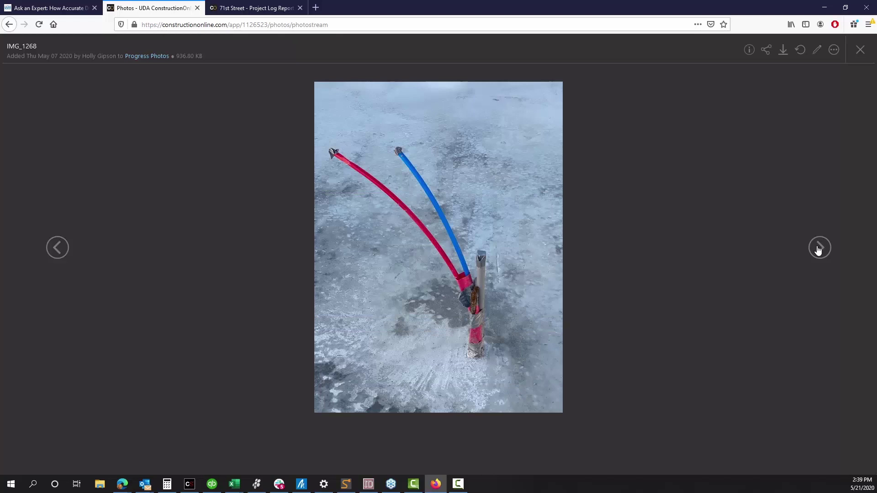
left_click(818, 249)
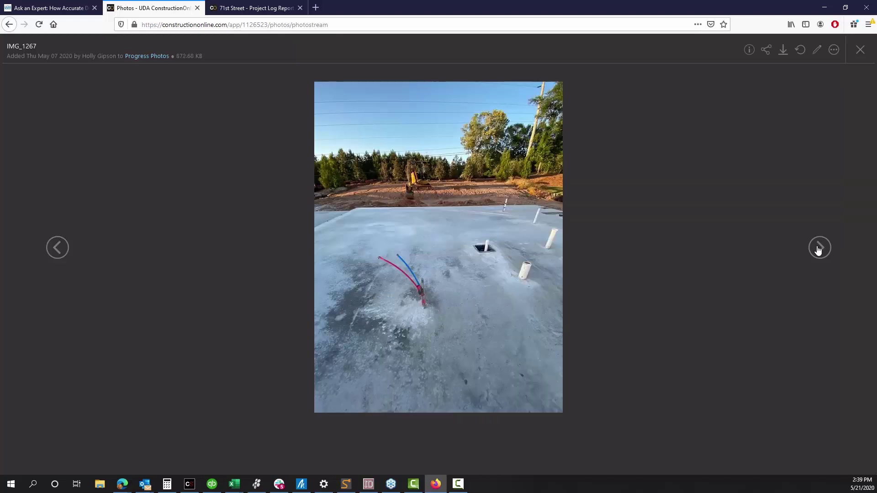
left_click(818, 249)
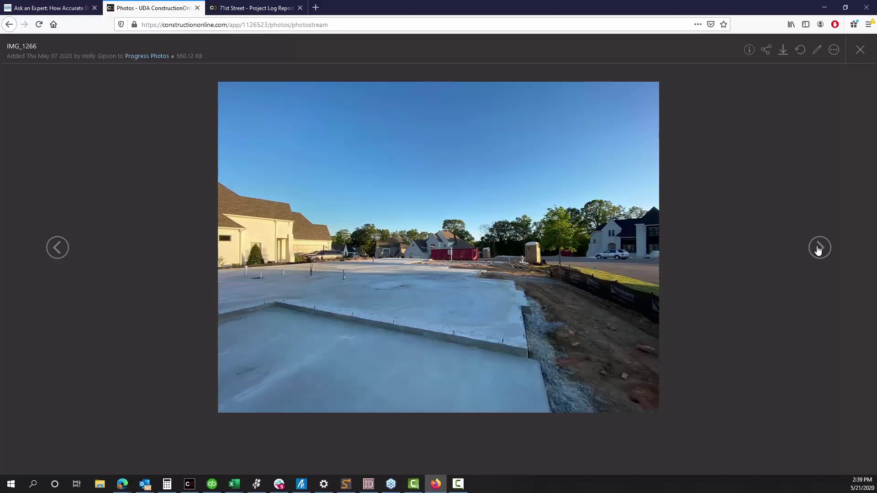
left_click(818, 249)
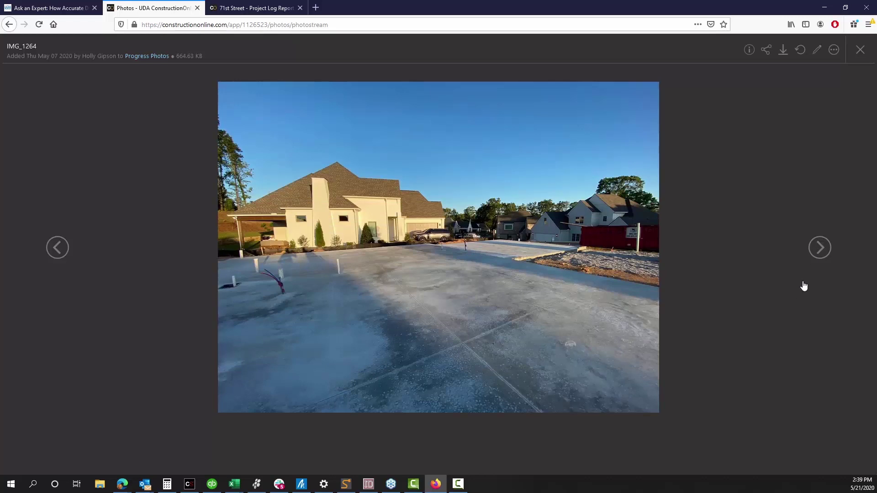
left_click(820, 247)
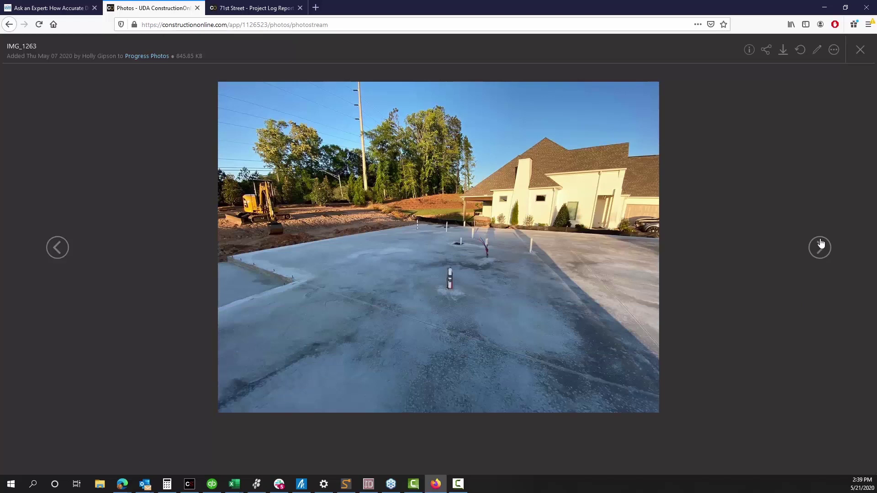
left_click(820, 247)
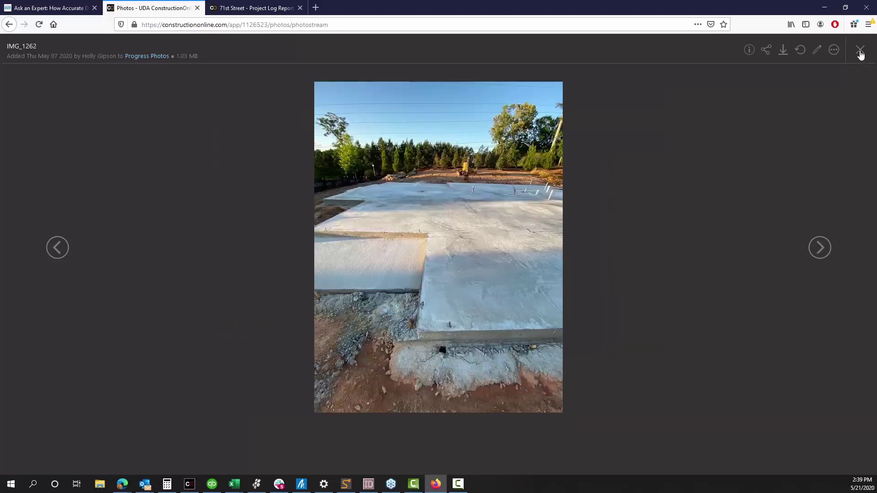
left_click(860, 50)
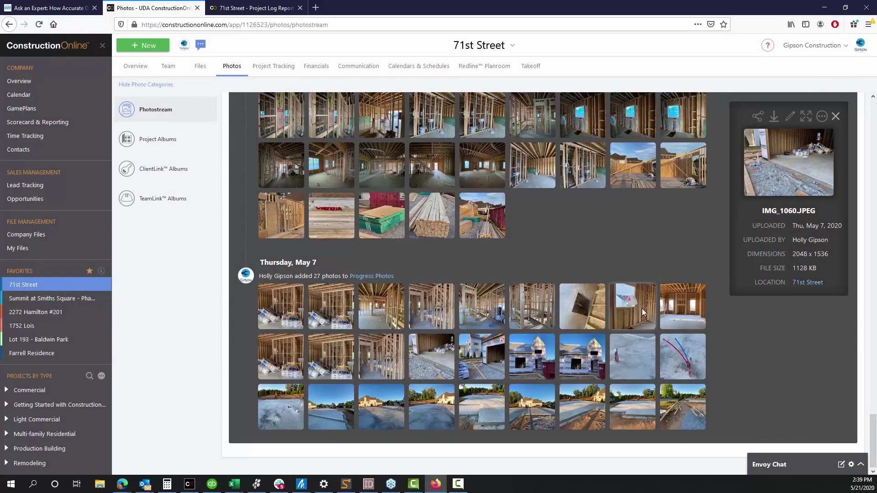
scroll(643, 291, "up", 15)
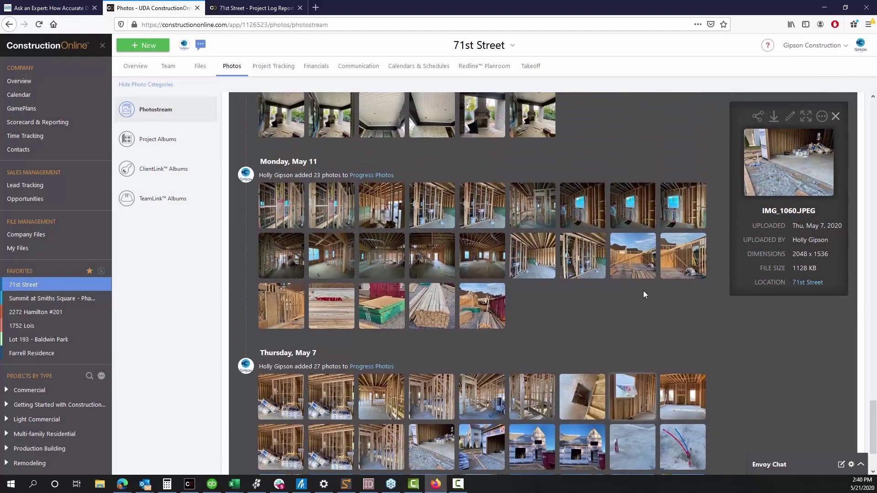
scroll(644, 291, "up", 15)
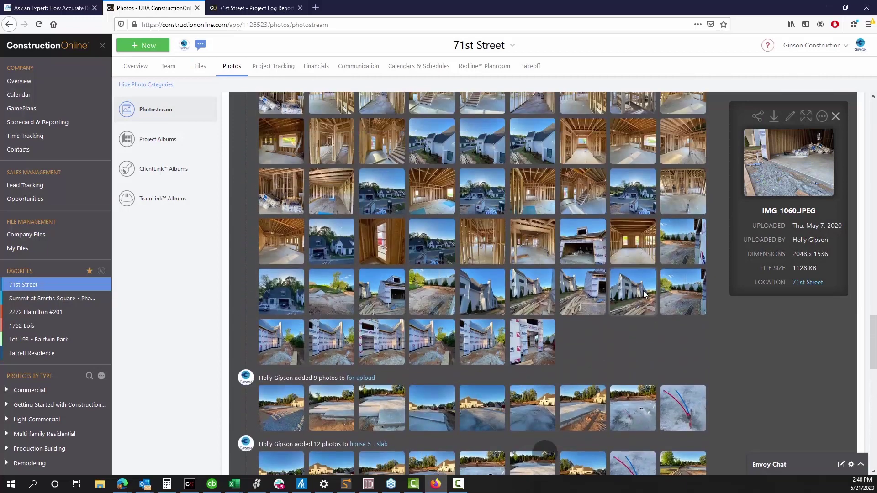
Return to the start of the Photostream, examine its date range and contact filter options, and cancel the date range selection
scroll(644, 294, "up", 15)
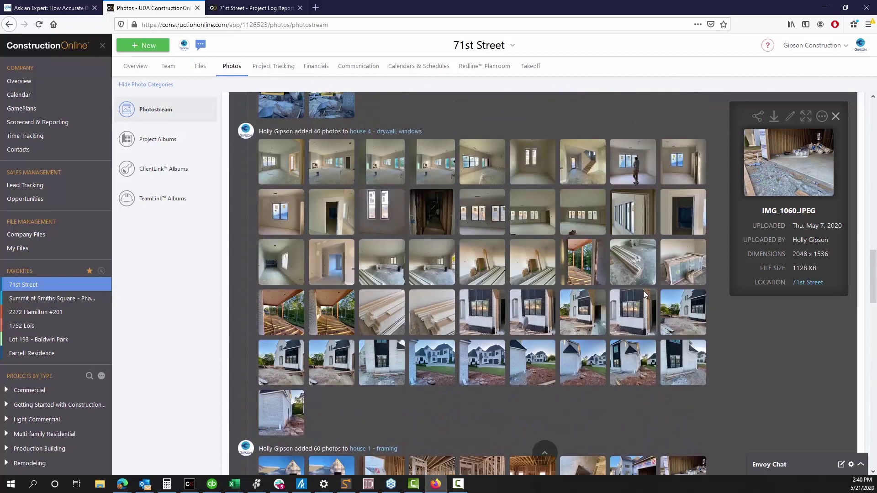
scroll(645, 294, "up", 15)
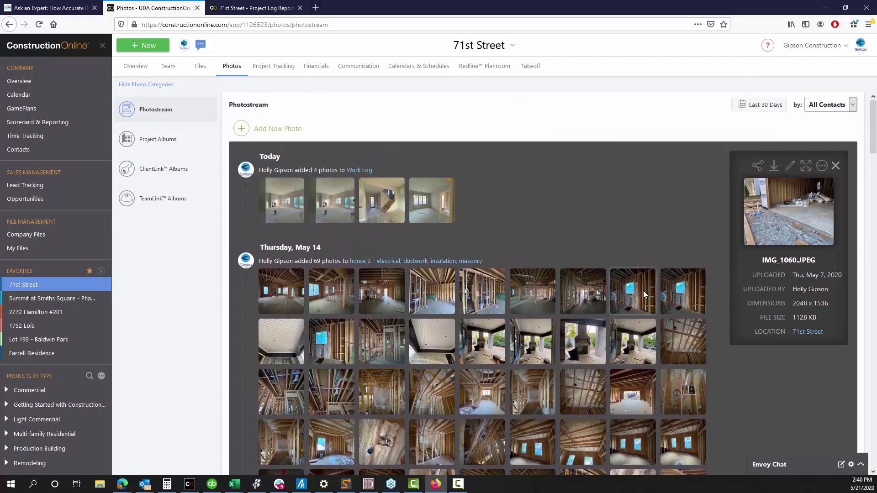
left_click(754, 105)
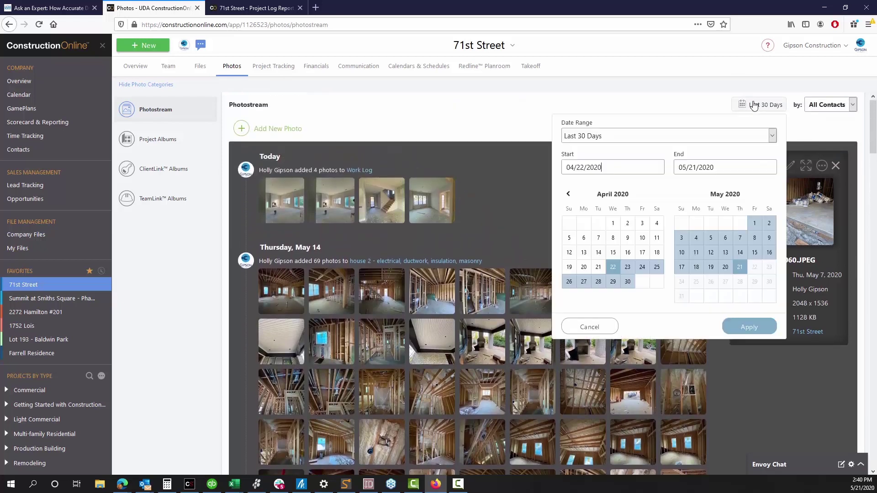
left_click(851, 105)
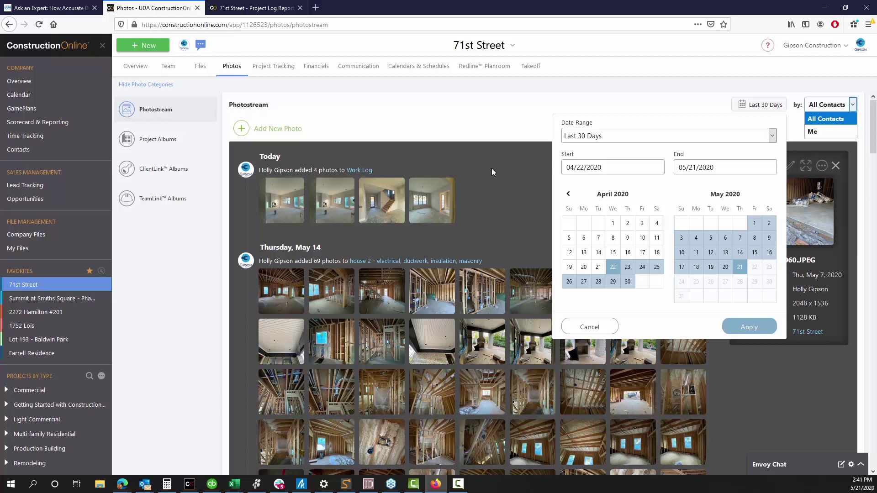
left_click(492, 180)
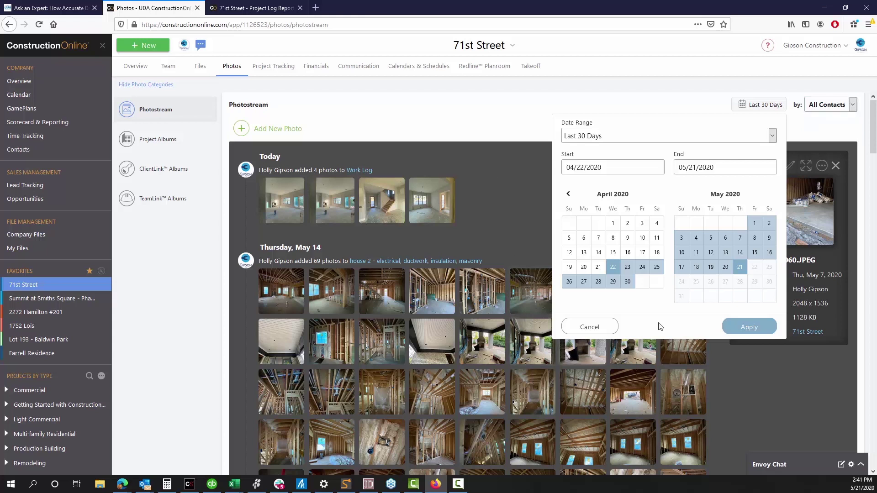
left_click(607, 328)
Look over the Photostream uploads from today's Work Log photos down to the house 3 and Progress Photos albums and back
scroll(681, 354, "down", 3)
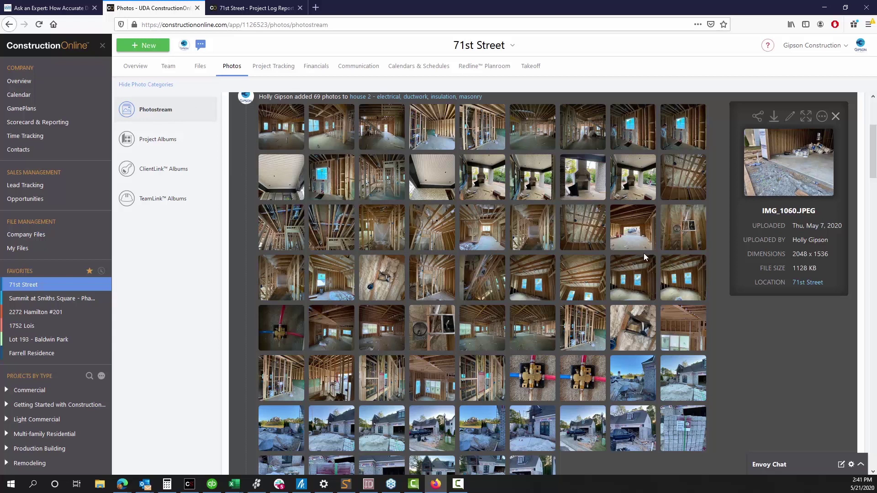
scroll(691, 229, "up", 3)
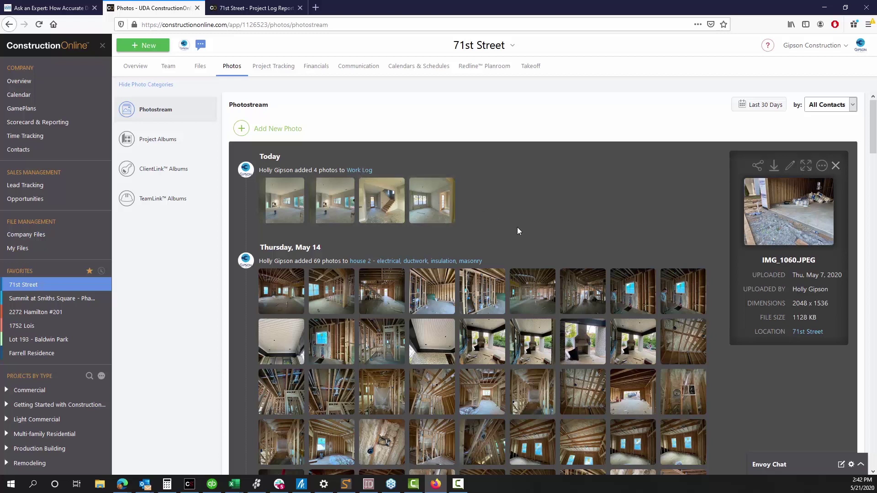
scroll(521, 250, "down", 10)
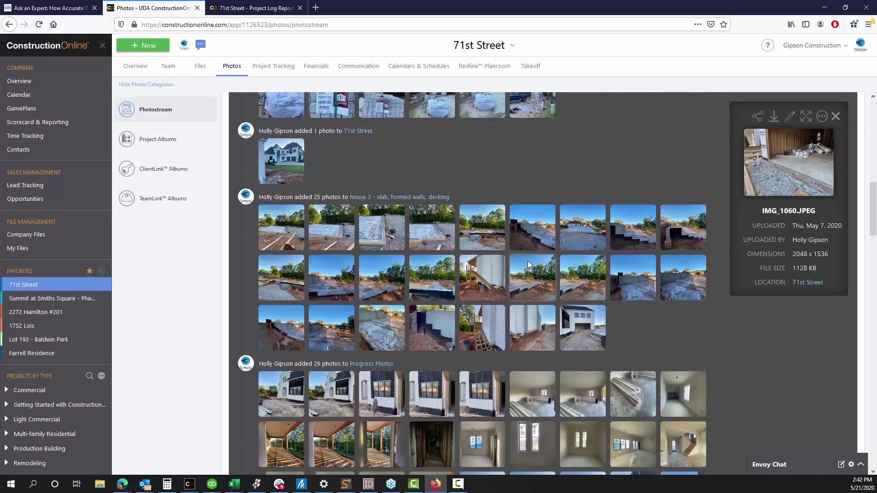
scroll(563, 283, "up", 1)
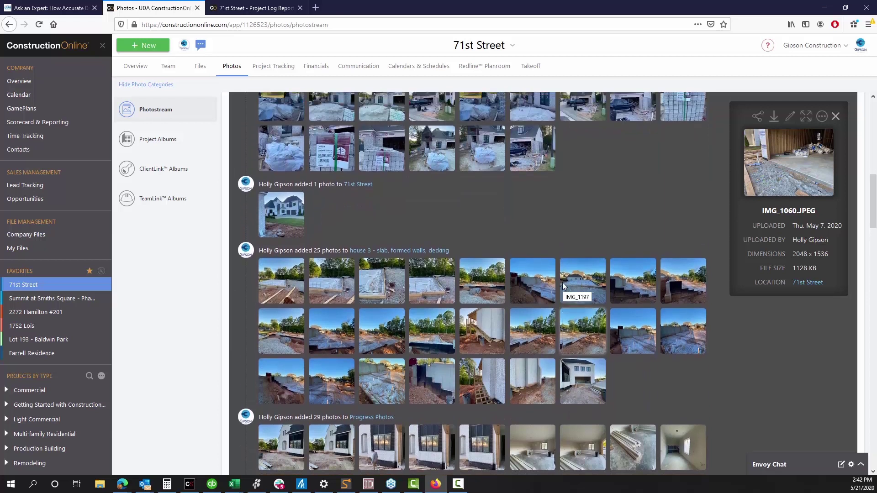
scroll(563, 283, "up", 10)
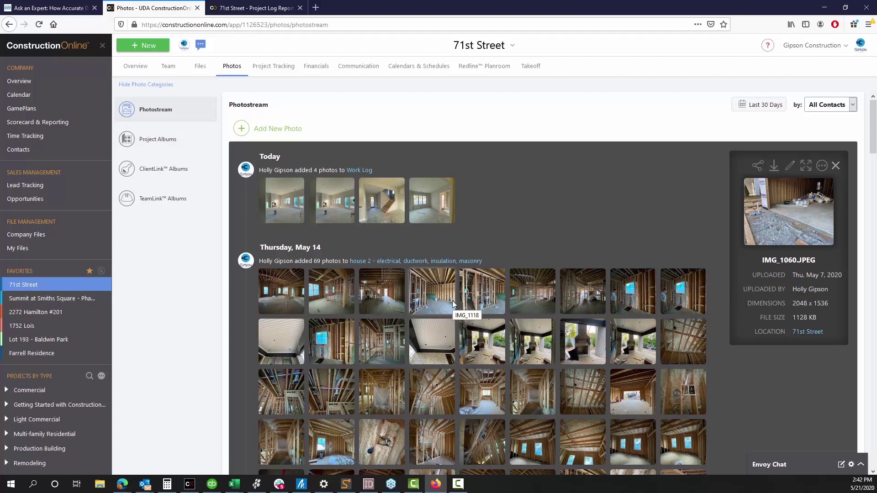
Mark up IMG_1117 from the house 2 album with freehand blue and red arrows at the wall plumbing, save it, and close the viewer
double_click(485, 299)
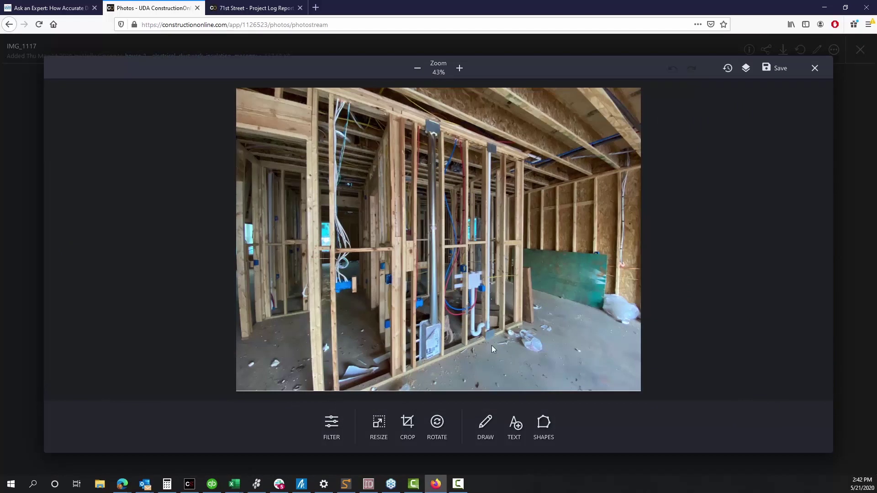
left_click(486, 425)
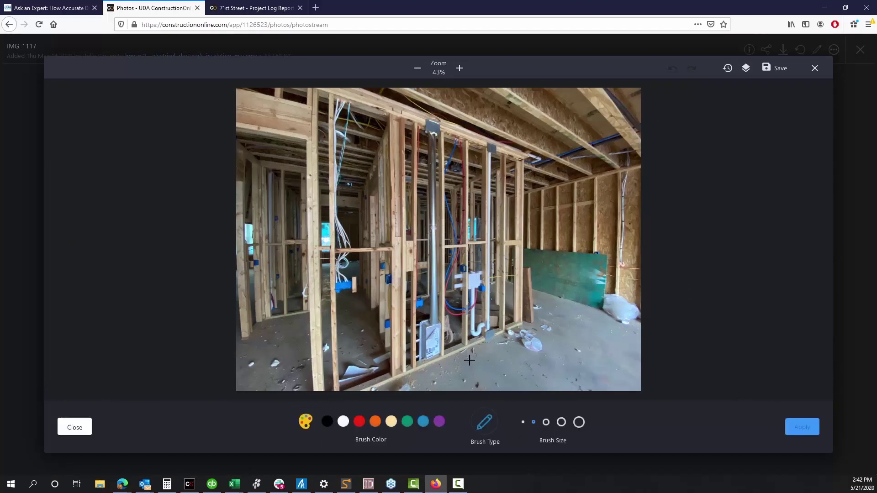
mouse_move(475, 366)
left_mouse_down()
mouse_move(463, 328)
mouse_move(484, 338)
left_mouse_up()
left_click(359, 421)
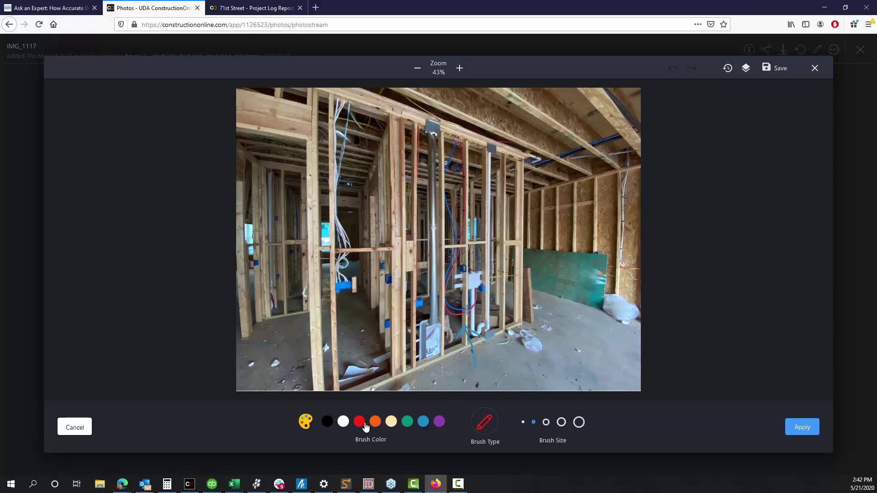
mouse_move(489, 384)
left_mouse_down()
mouse_move(476, 327)
mouse_move(492, 337)
left_mouse_up()
left_click(776, 68)
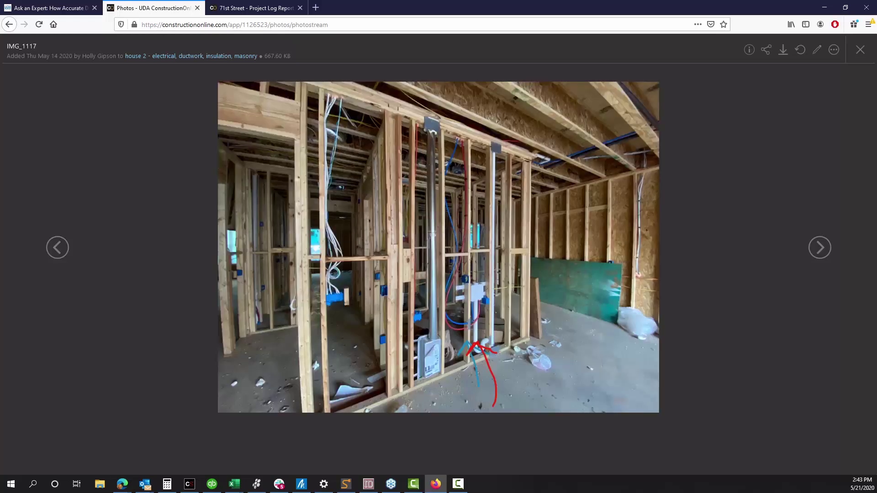
left_click(862, 55)
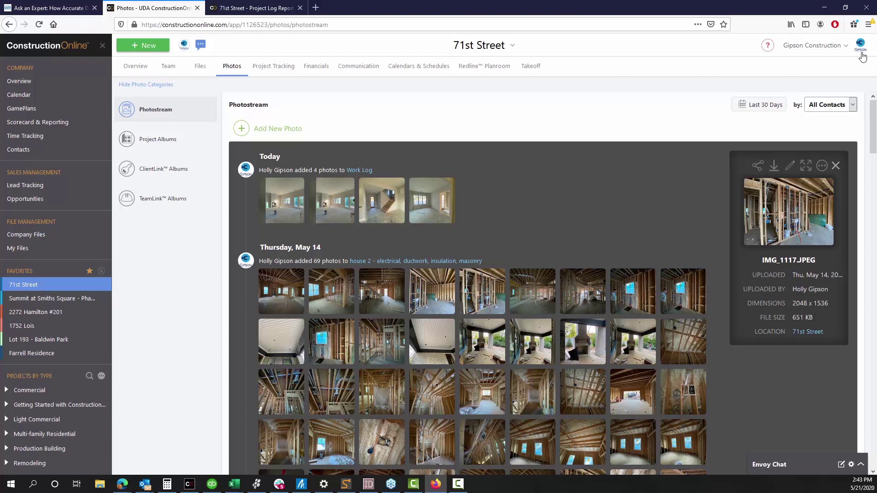
Open the 71st Street change orders and examine the overview, the Added Cost / Time charts and the Paid / Remaining breakdown
left_click(317, 67)
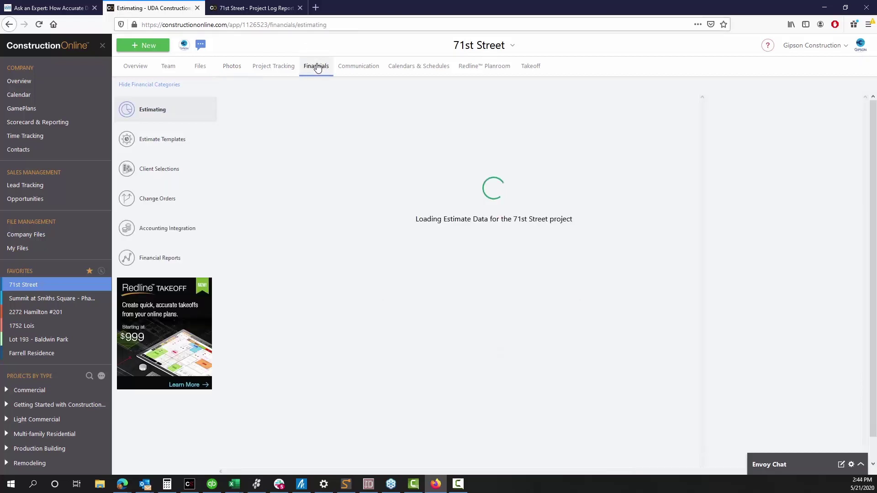
left_click(145, 199)
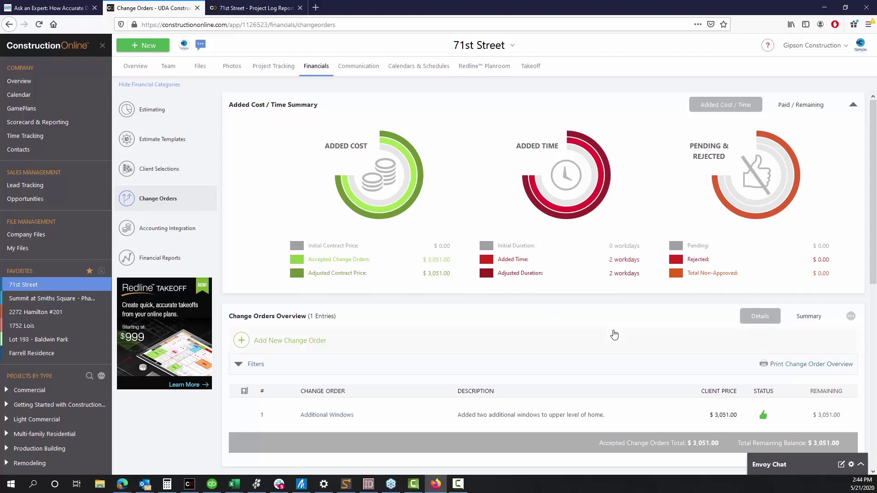
scroll(614, 335, "down", 3)
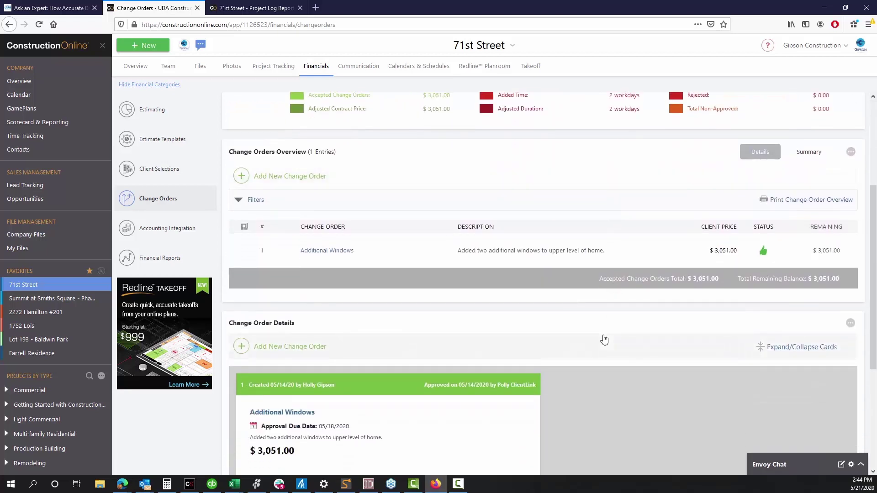
scroll(603, 339, "up", 2)
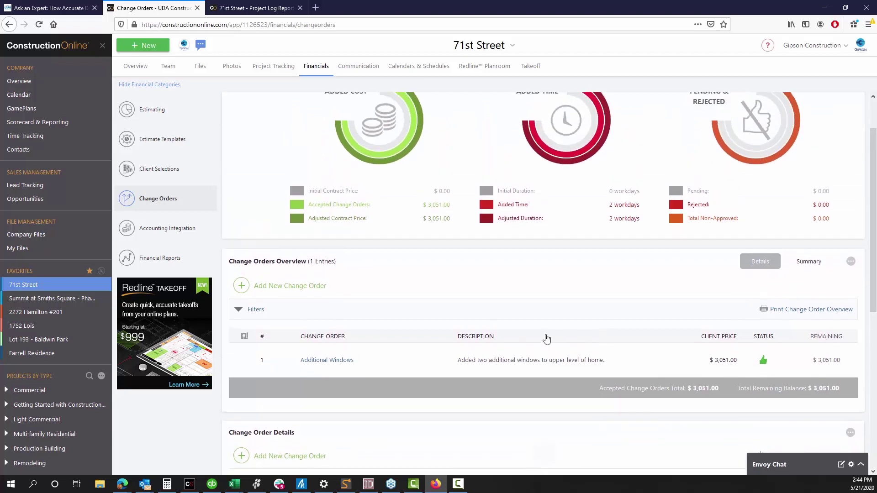
scroll(537, 329, "up", 1)
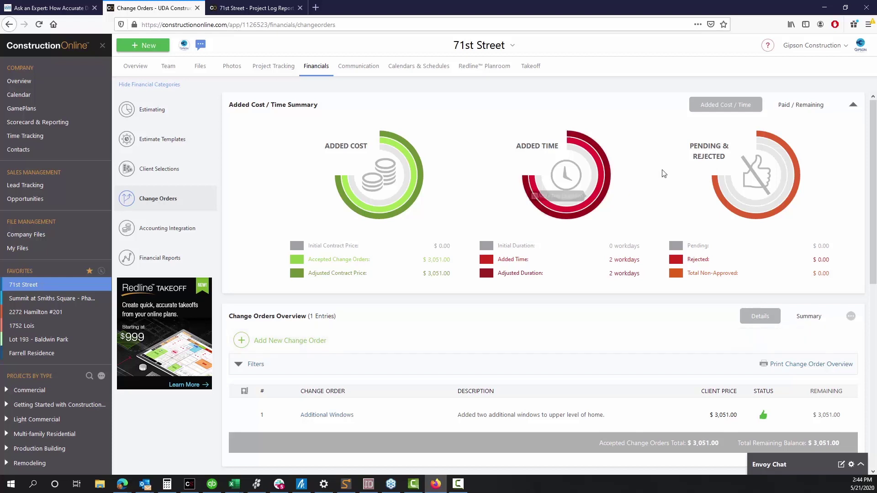
left_click(777, 109)
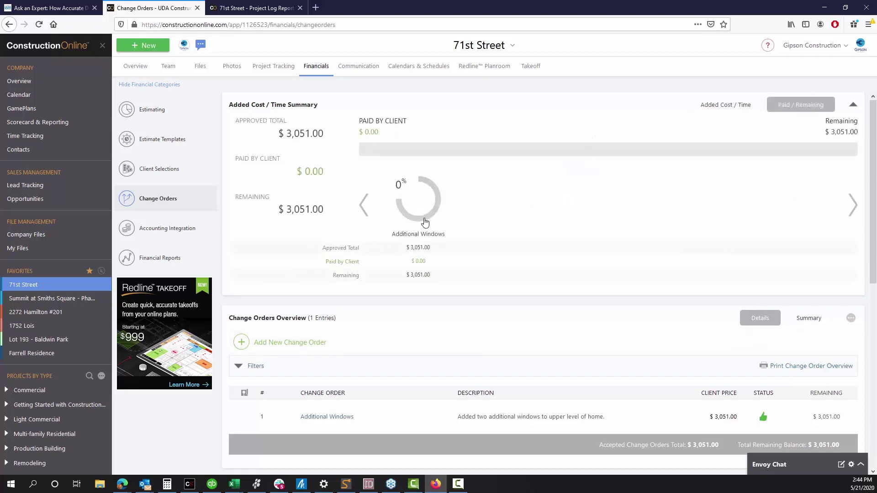
left_click(716, 106)
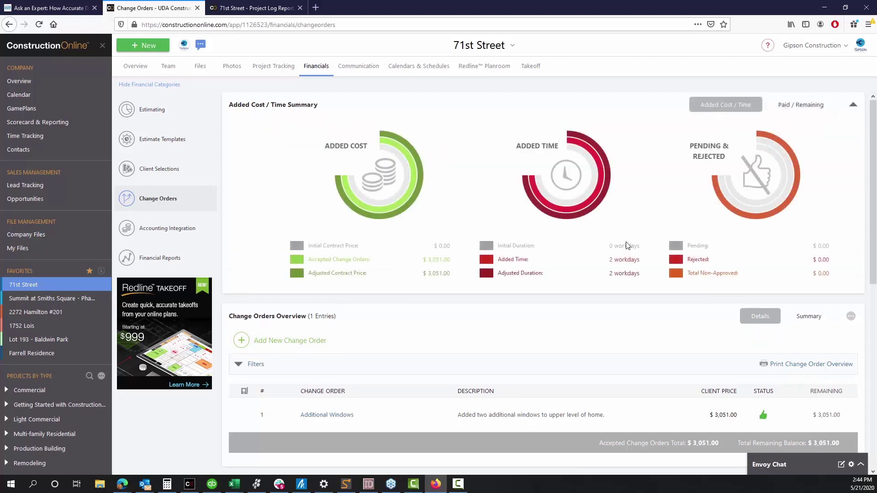
Switch the Change Orders Overview to Summary and review the cost and time totals and the Additional Windows change order card
scroll(686, 233, "down", 3)
left_click(807, 207)
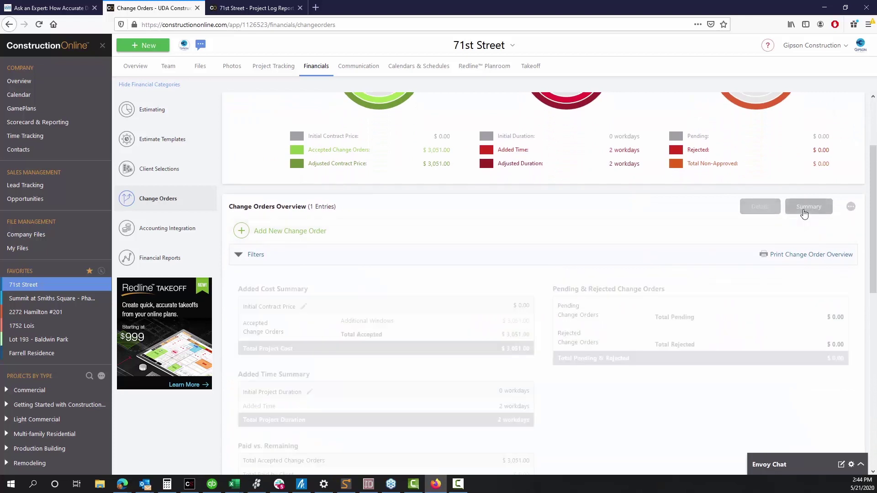
scroll(549, 307, "down", 3)
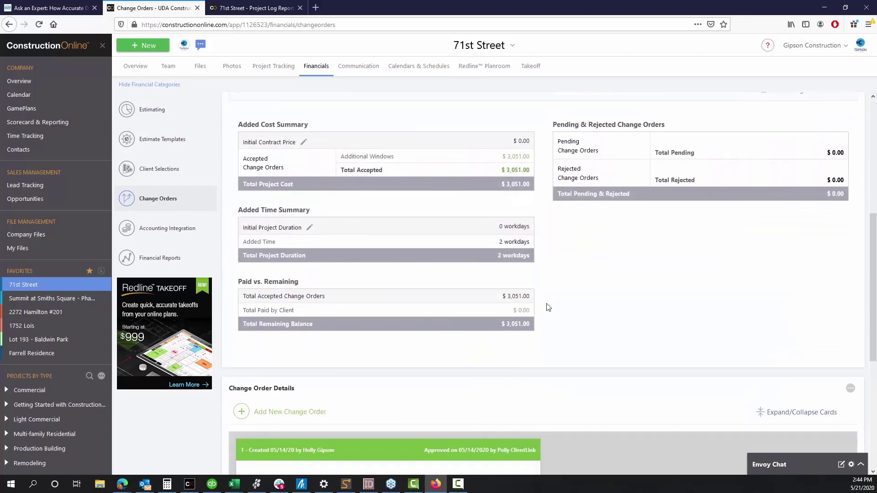
scroll(551, 307, "up", 1)
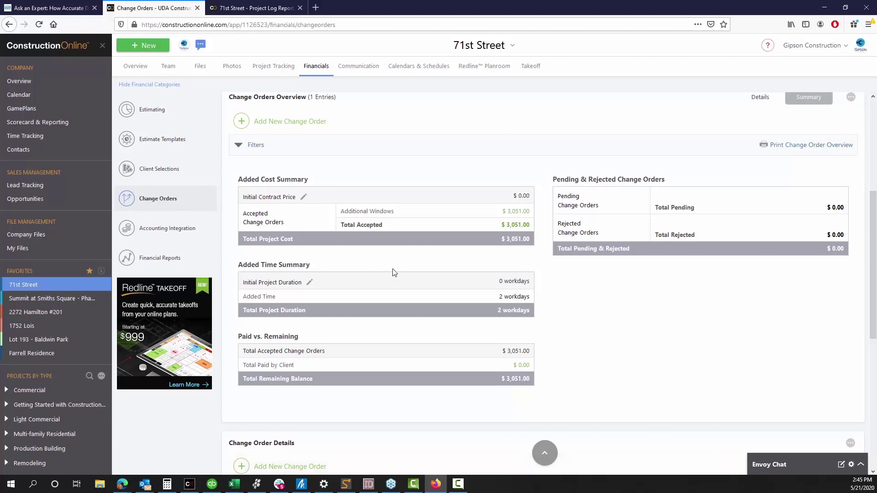
scroll(393, 273, "down", 6)
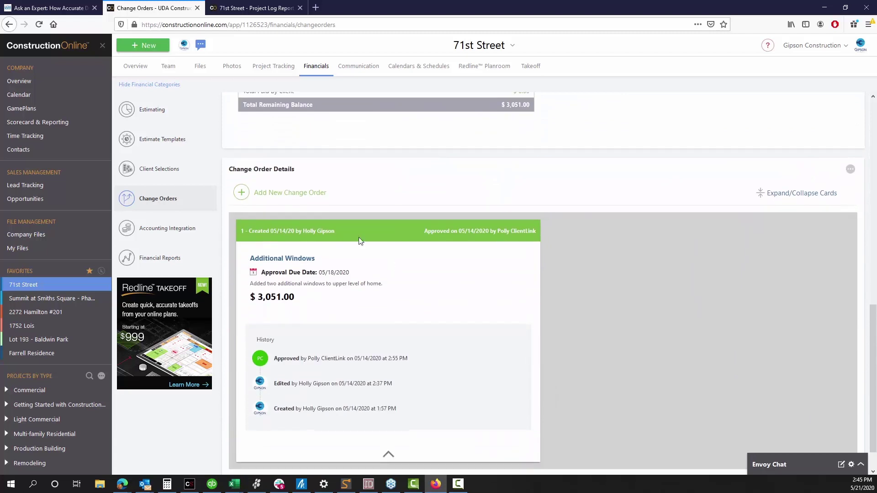
Start a change order named "Relocate water line for washer" with trade Plumbing, type Owner Change and change reason Client Request
left_click(296, 198)
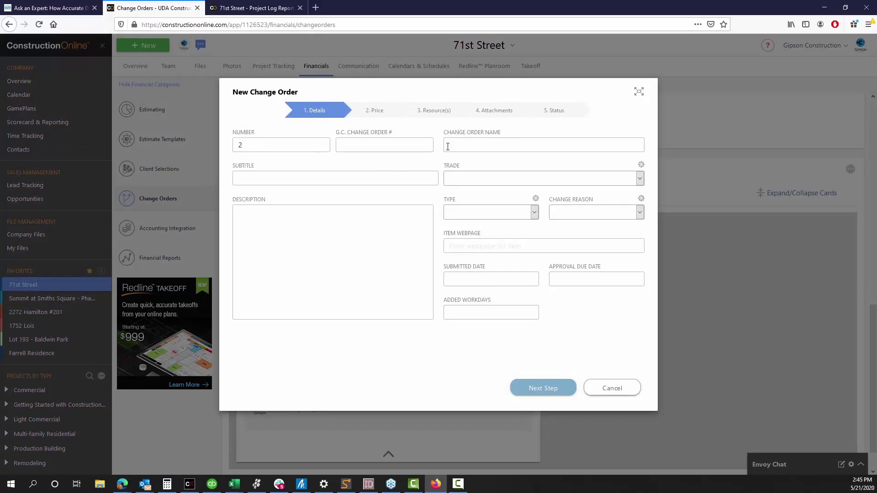
type("Relocate water line for washer")
left_click(476, 183)
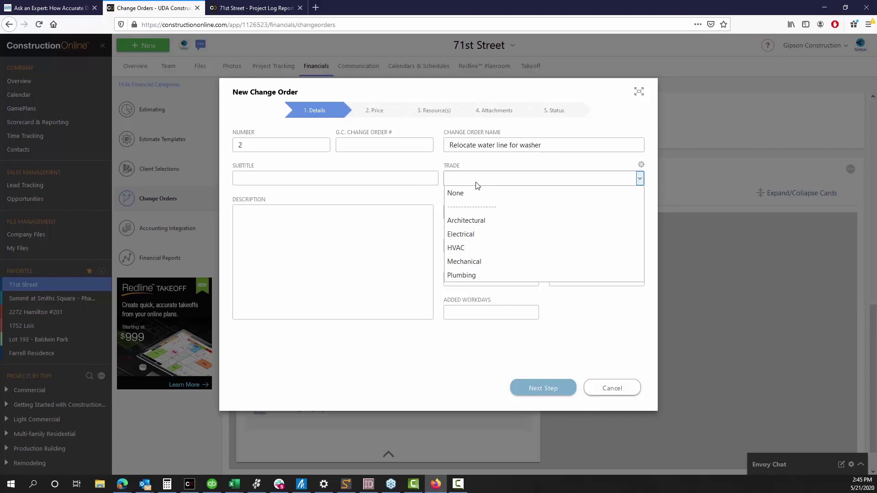
left_click(462, 275)
left_click(478, 212)
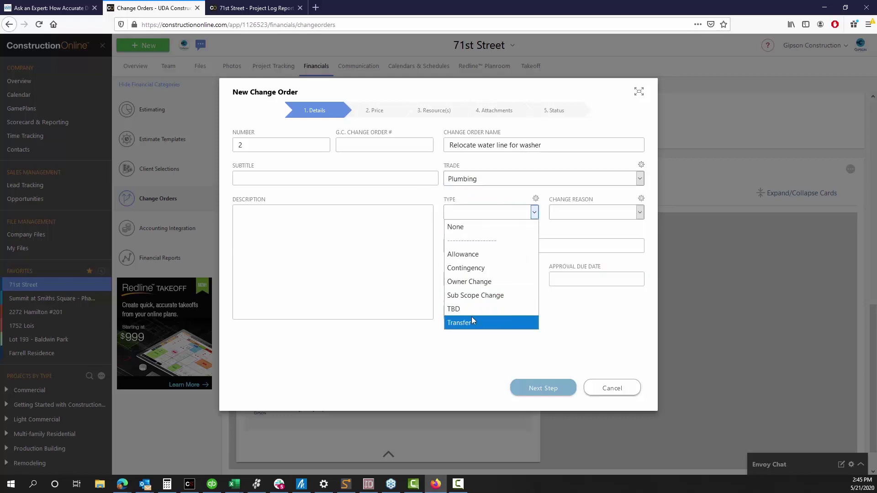
left_click(471, 281)
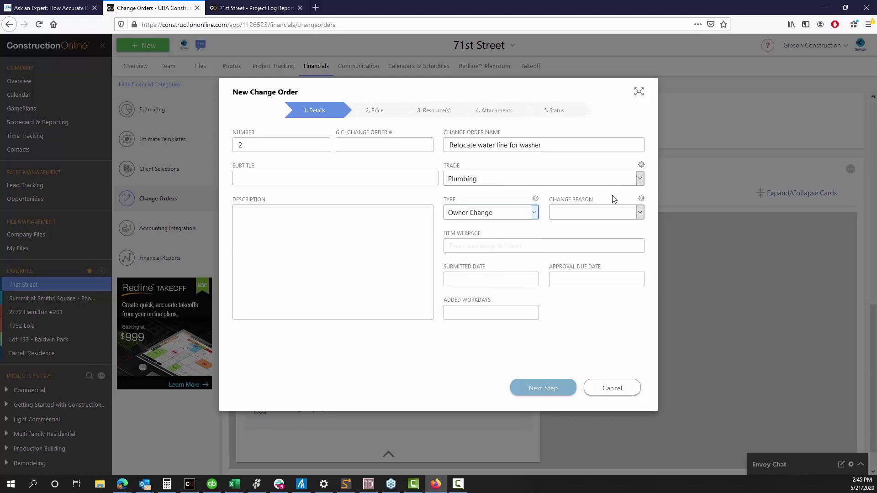
left_click(602, 212)
left_click(599, 295)
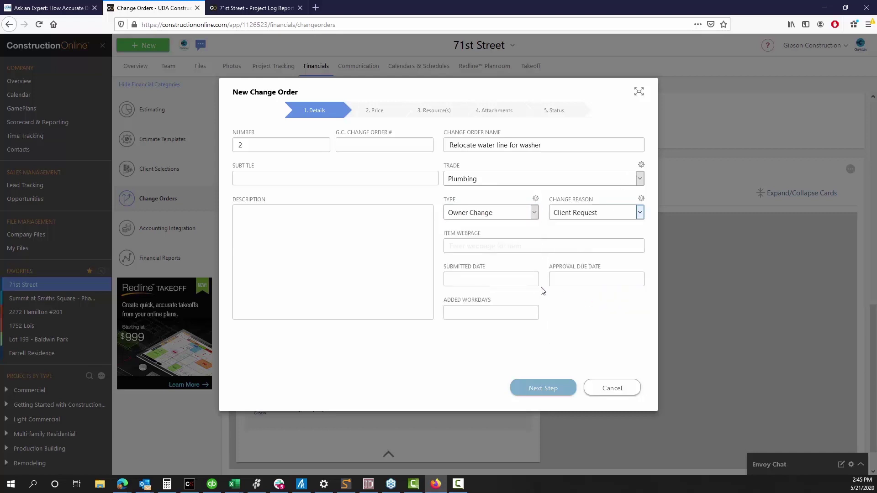
Set the submitted date to 05/21/2020, approval due date to 05/28/2020 and added workdays to 4, and continue to the Price stage
left_click(482, 281)
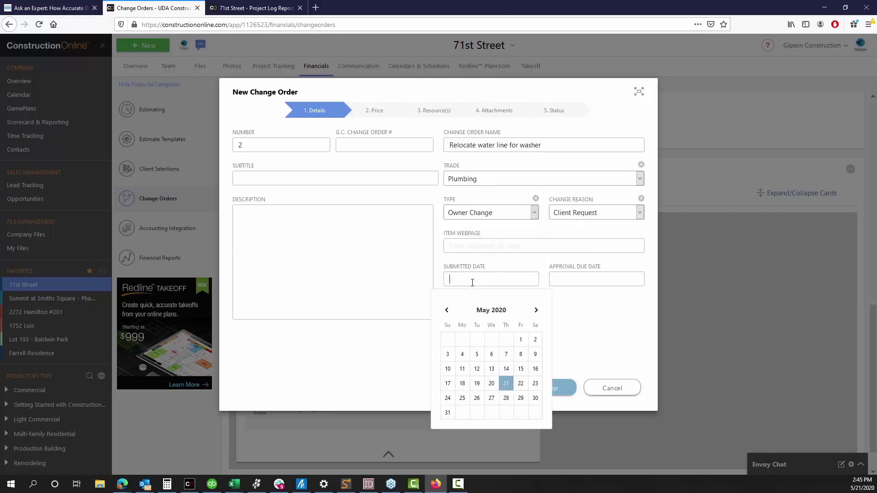
left_click(521, 384)
left_click(577, 281)
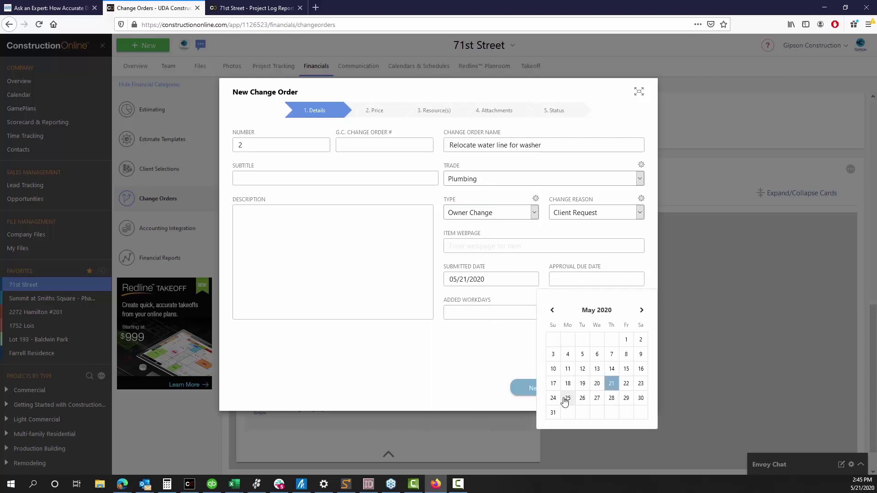
left_click(612, 399)
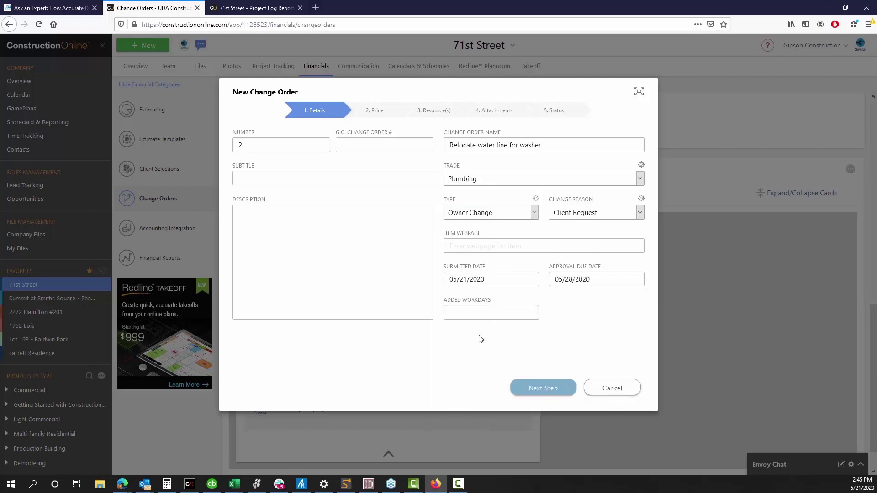
left_click(483, 317)
type("4")
left_click(547, 388)
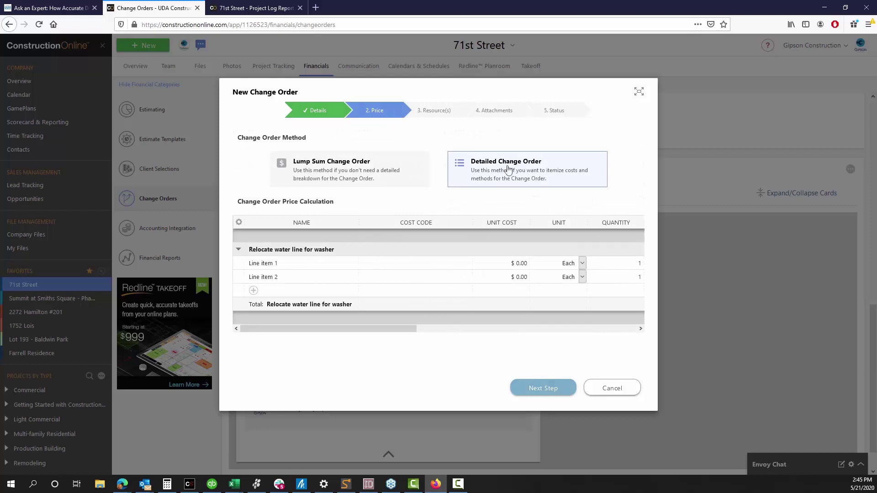
Enlarge the detailed change order form and name its two line items "Additional labor" and "Additional Demolition"
left_click(639, 92)
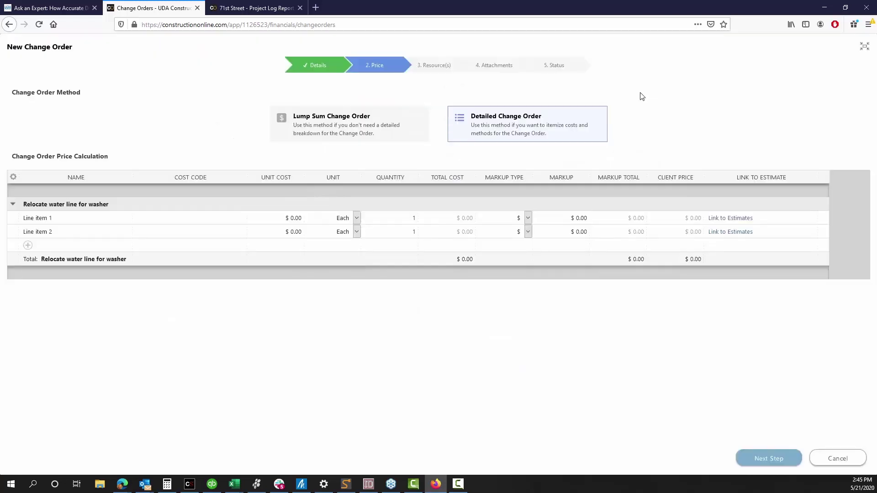
left_click(118, 223)
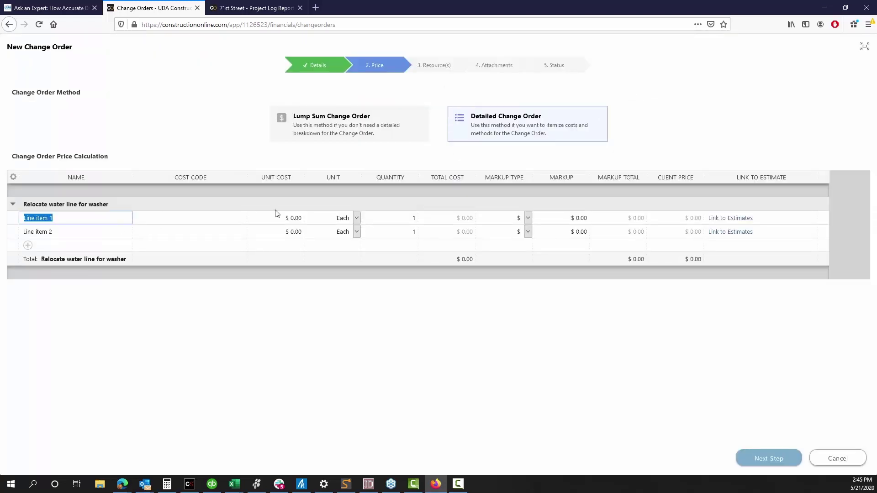
type("Additional labor")
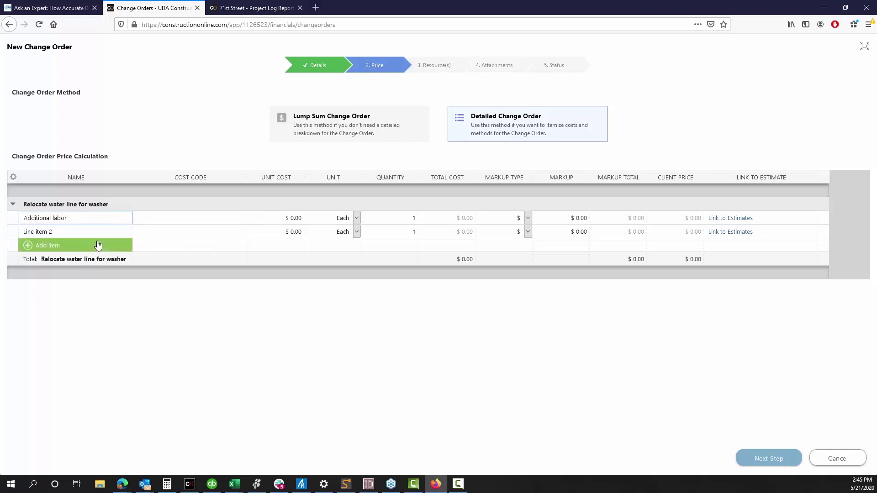
left_click(98, 232)
type("Addi")
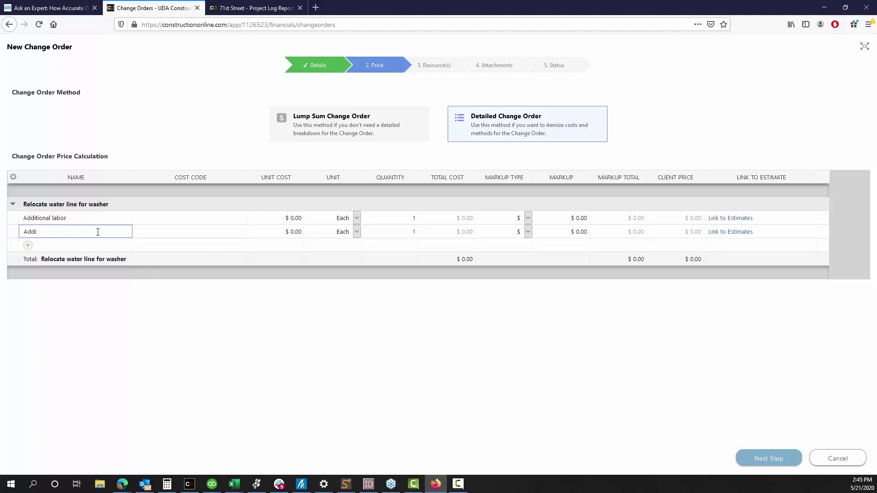
type("tional Demolition")
Price the Additional labor line item at $90.00 Per Man Hour with a quantity of 8
left_click(260, 218)
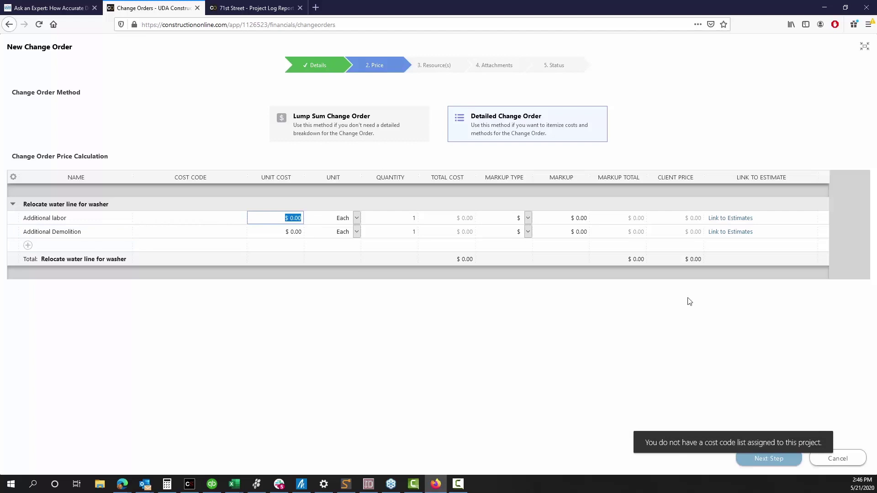
type("75")
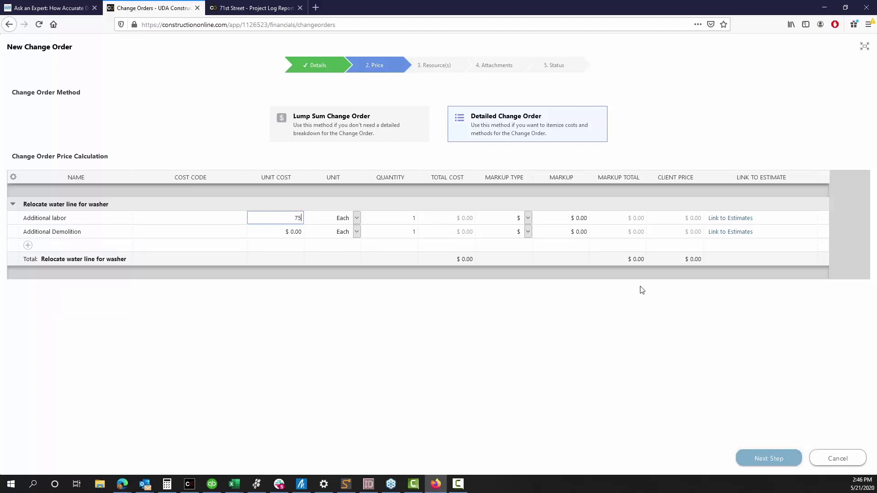
left_click(356, 218)
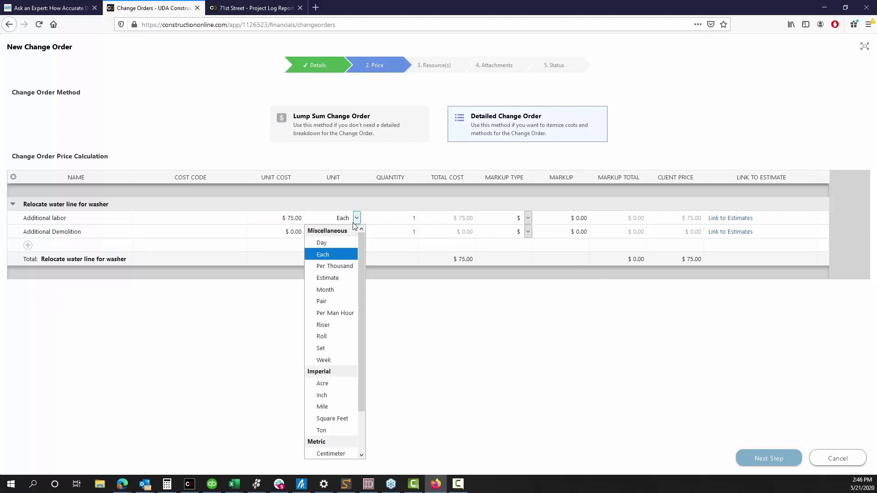
left_click(335, 313)
left_click(413, 219)
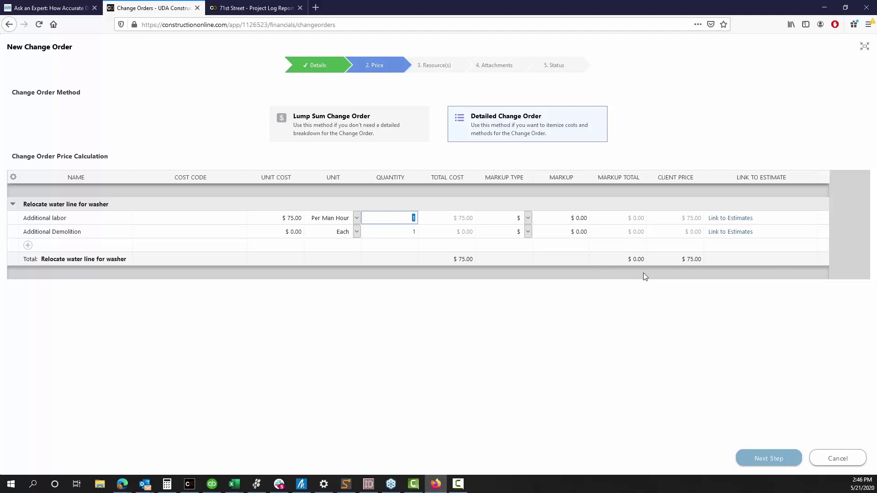
type("8")
key("Tab")
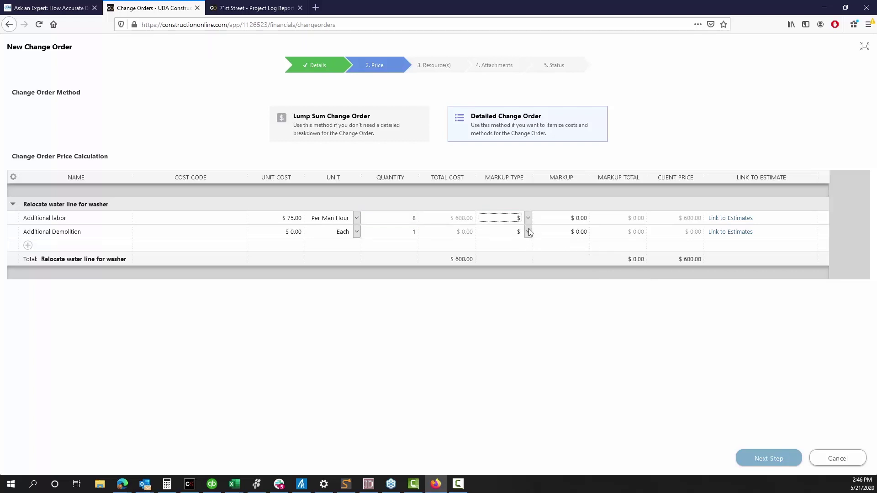
left_click(288, 219)
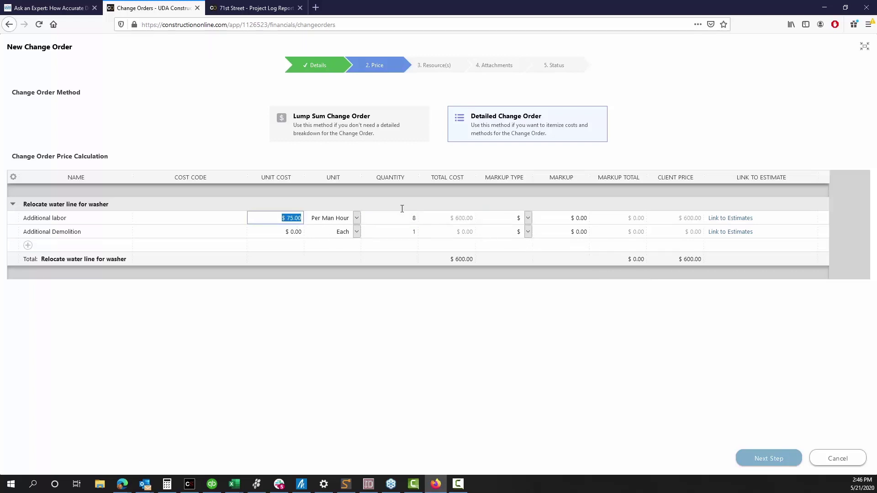
type("90")
Set the unit cost of the Additional Demolition line item to $1,500.00
left_click(292, 233)
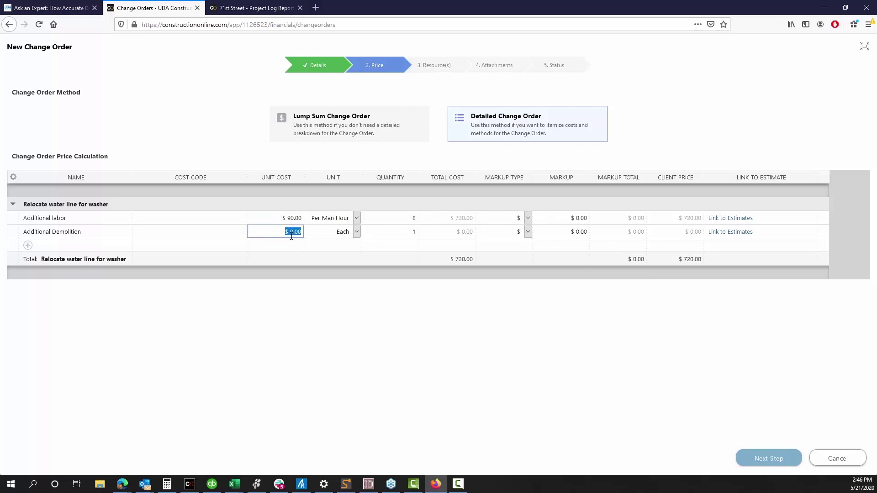
type("1,500")
key("Tab")
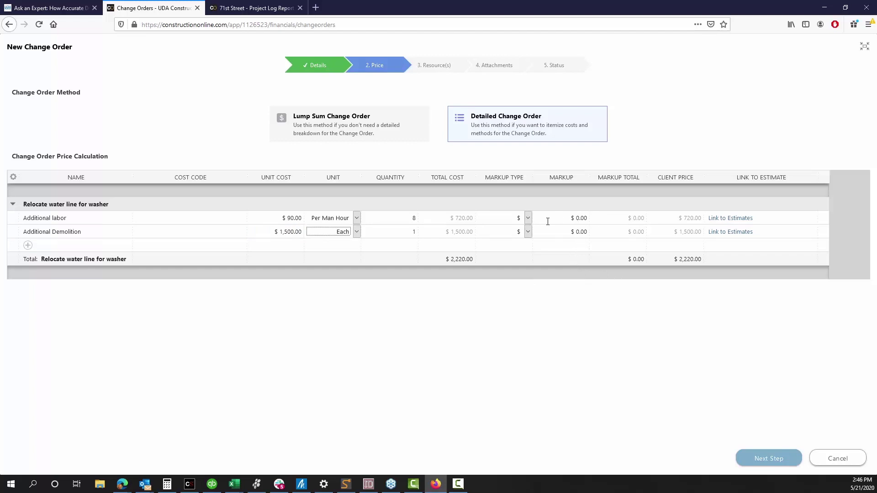
Change the markup type of both line items to percent
left_click(529, 218)
left_click(519, 231)
left_click(527, 232)
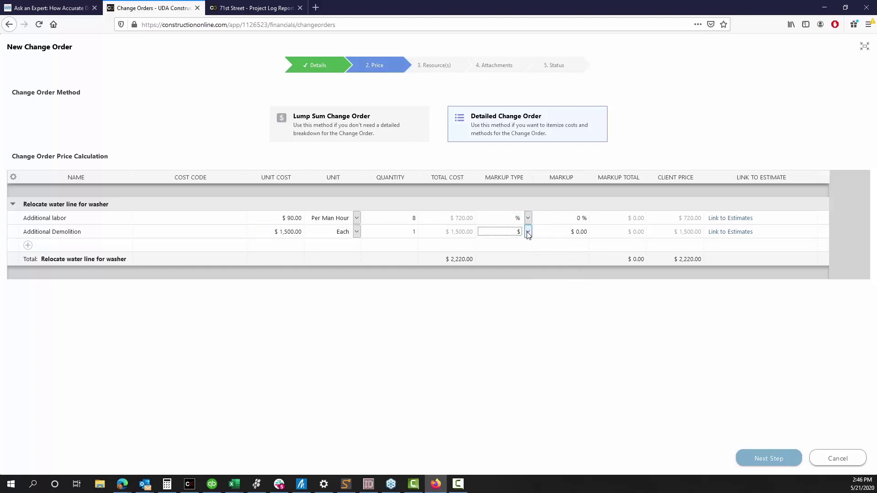
left_click(522, 246)
Set the markup to 25% for Additional labor and 18% for Additional Demolition
left_click(558, 223)
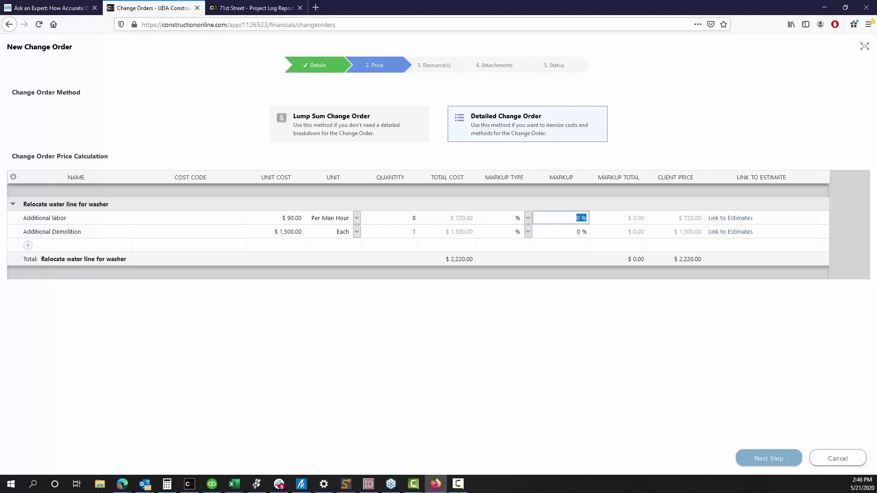
type("18")
key("Tab")
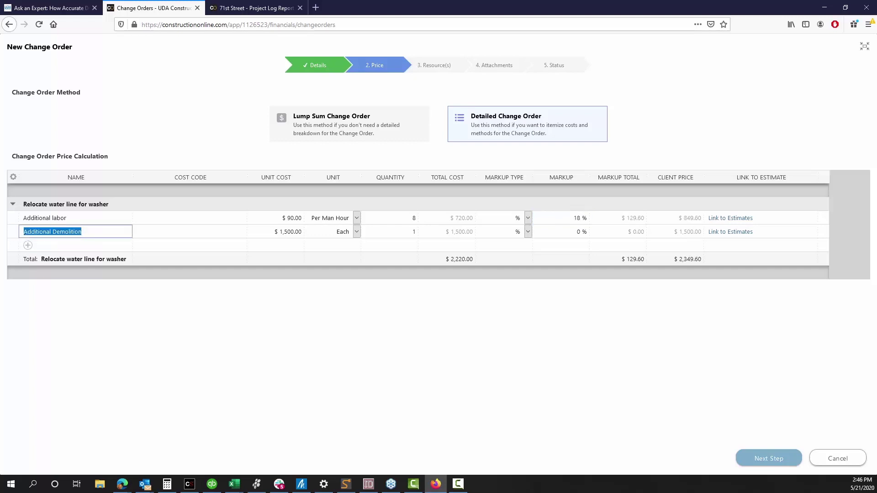
left_click(572, 223)
type("25")
left_click(577, 233)
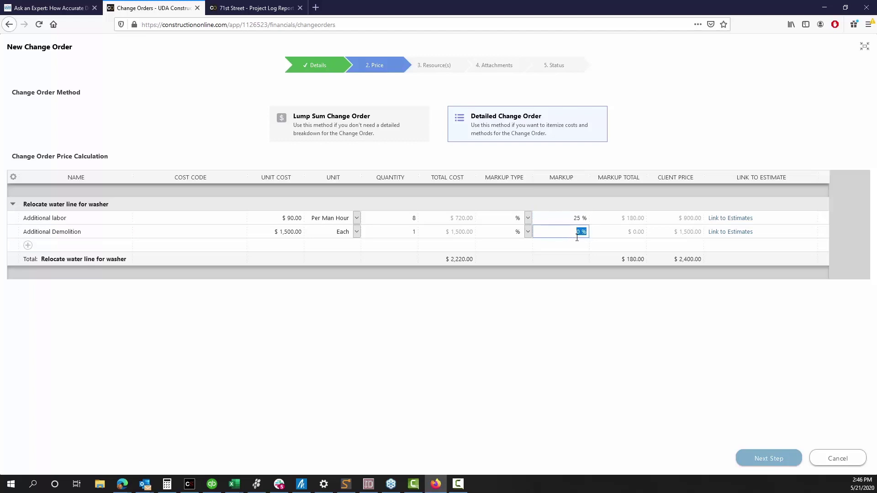
type("18")
left_click(601, 242)
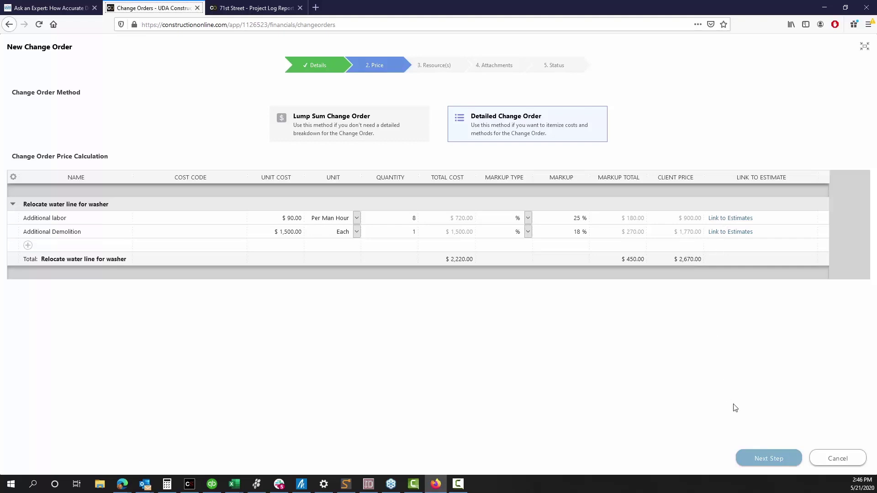
Continue without adding resources or attachments, and save the change order with the status Pending Approval
left_click(753, 459)
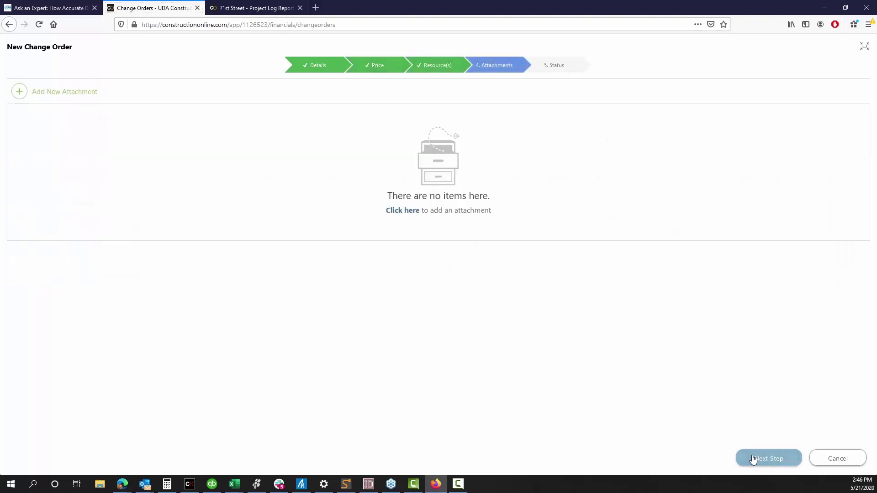
left_click(753, 459)
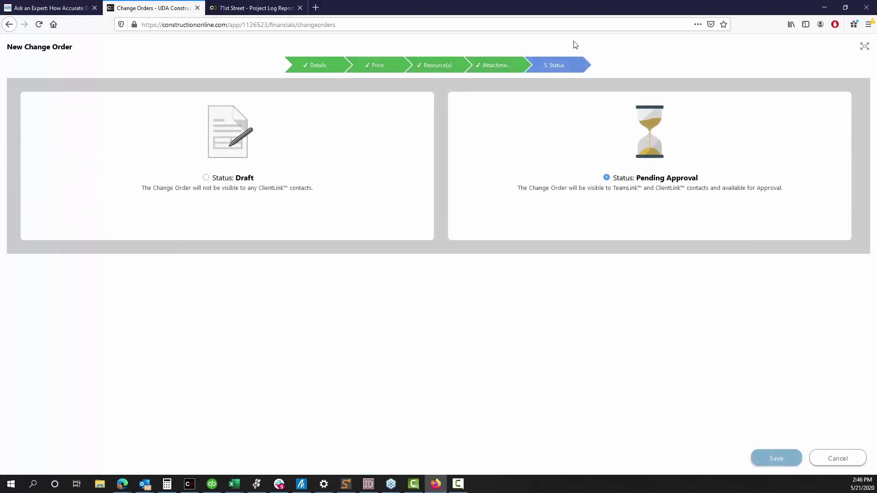
left_click(865, 48)
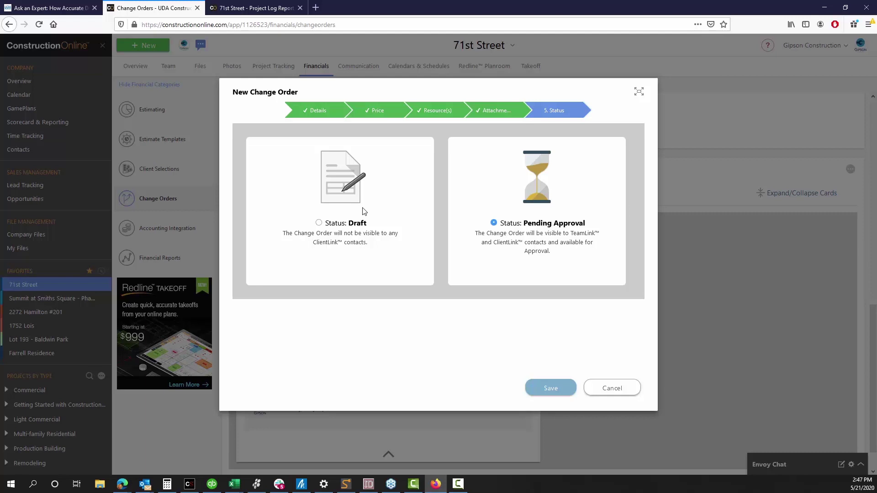
left_click(318, 223)
left_click(493, 223)
left_click(557, 390)
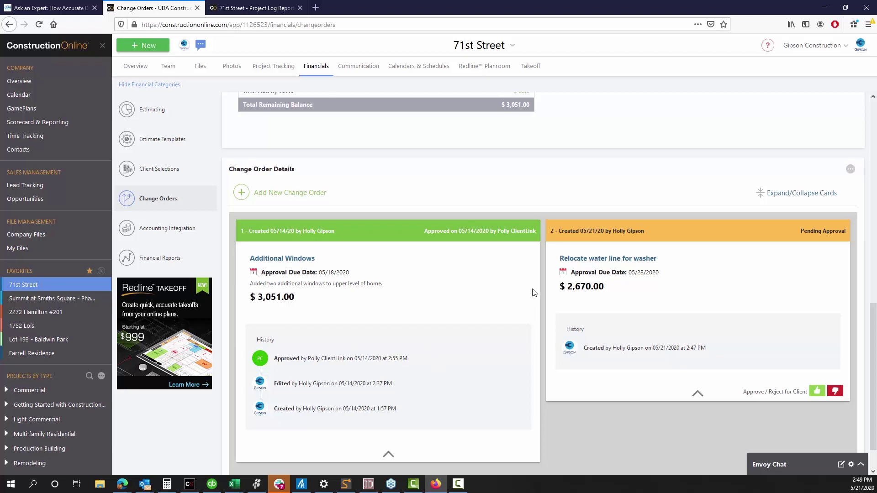
Collapse and re-expand the Additional Windows and Relocate water line for washer cards to review their details and history
scroll(526, 286, "down", 1)
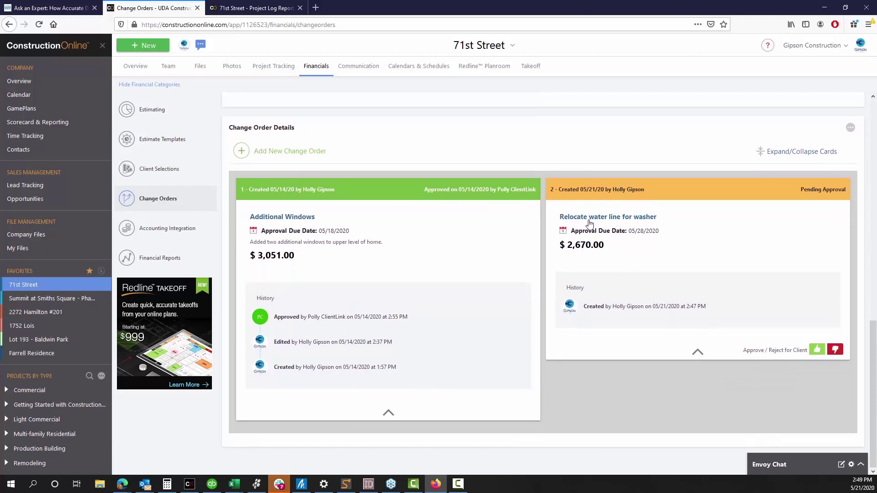
left_click(699, 355)
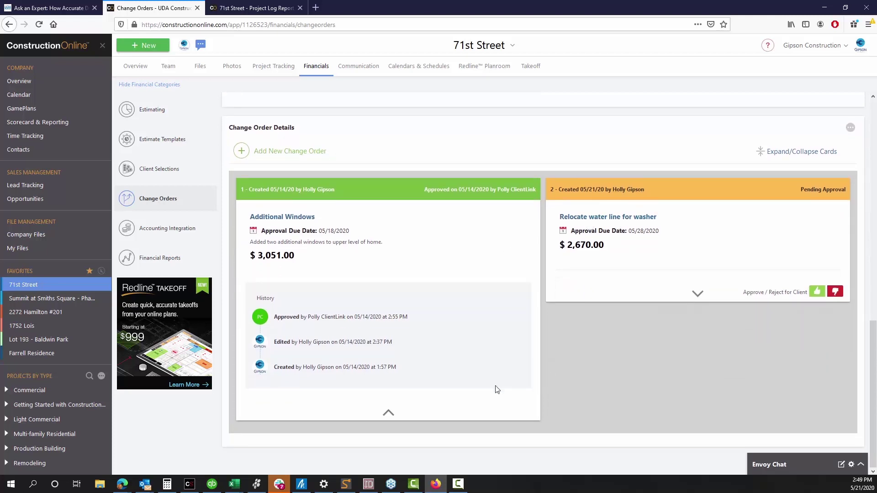
left_click(391, 416)
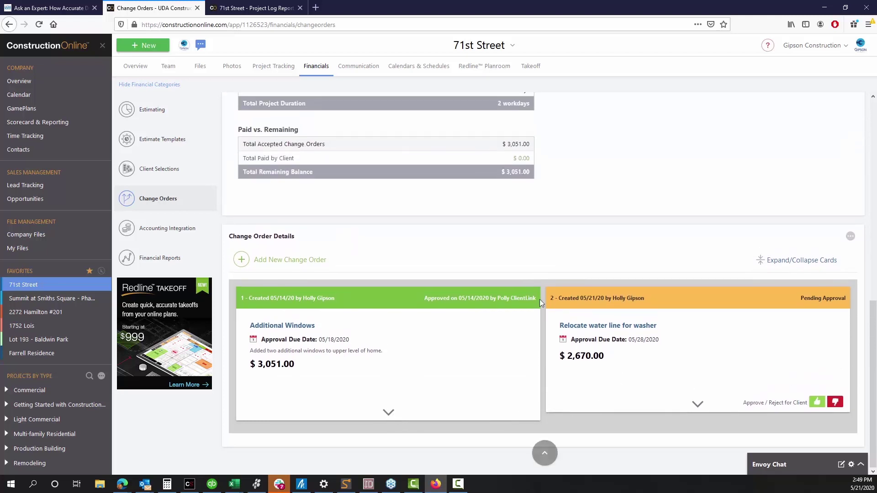
left_click(698, 407)
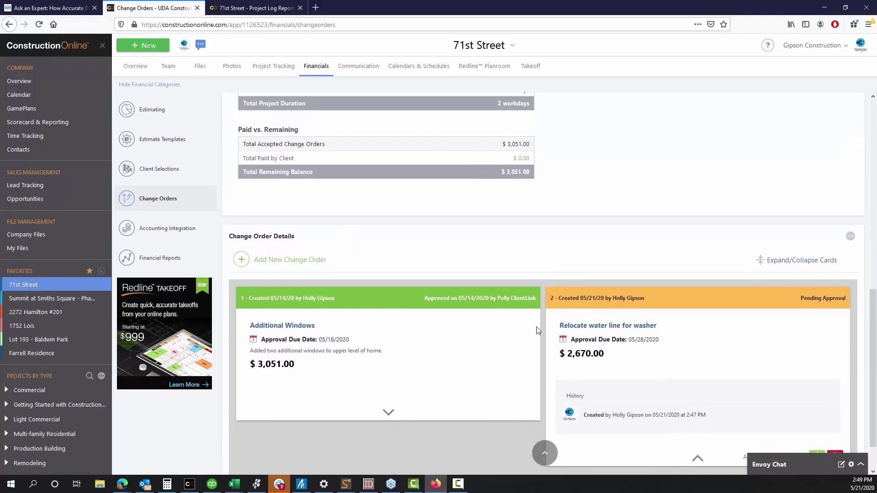
scroll(542, 333, "down", 2)
left_click(389, 364)
scroll(450, 365, "down", 2)
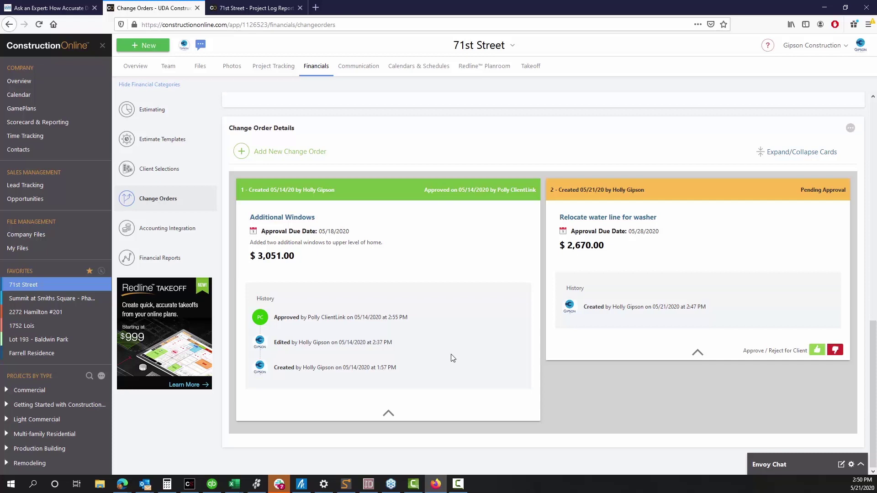
Return to the Change Orders Overview, open a blank new change order form to view its detail fields, and close it unsaved
scroll(453, 359, "up", 7)
scroll(452, 354, "up", 2)
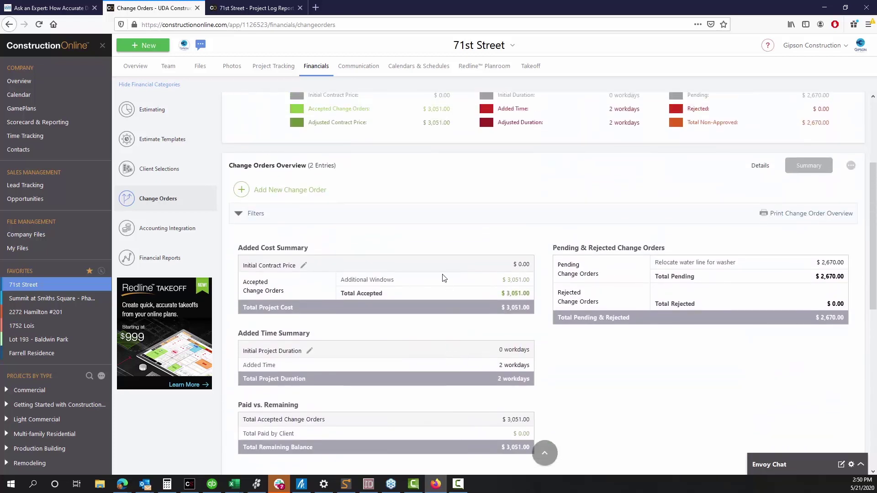
left_click(259, 191)
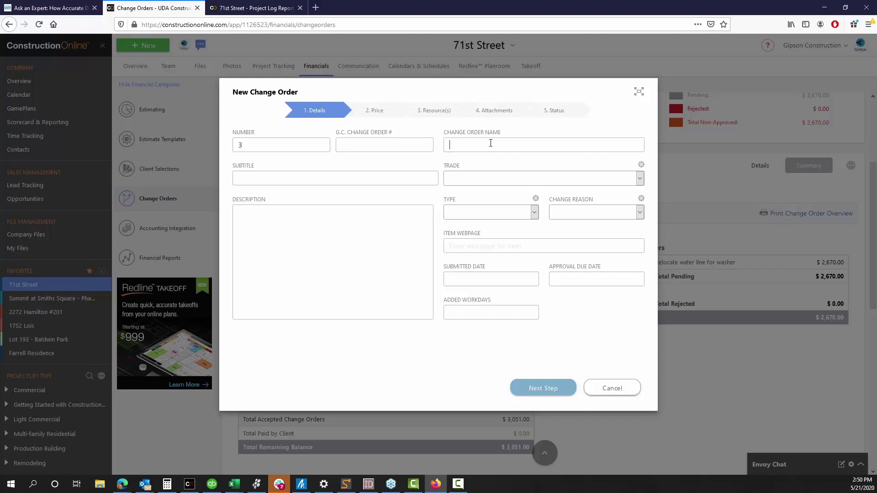
left_click(616, 389)
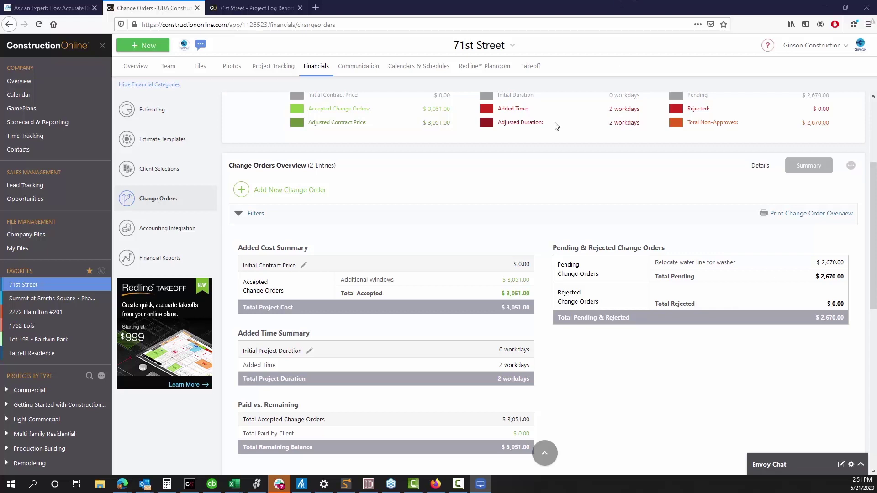
Open the account's Notification Settings and examine the email and text options for Daily Logging, Client Selections and Change Orders
left_click(789, 51)
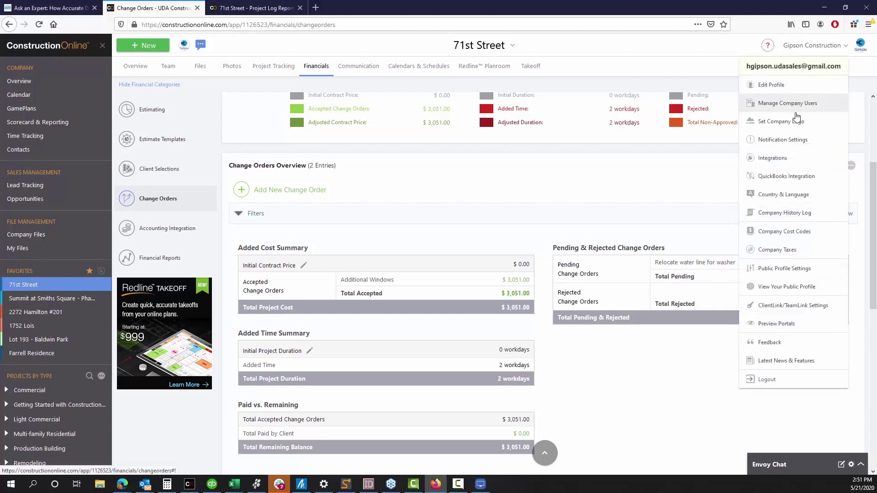
left_click(798, 137)
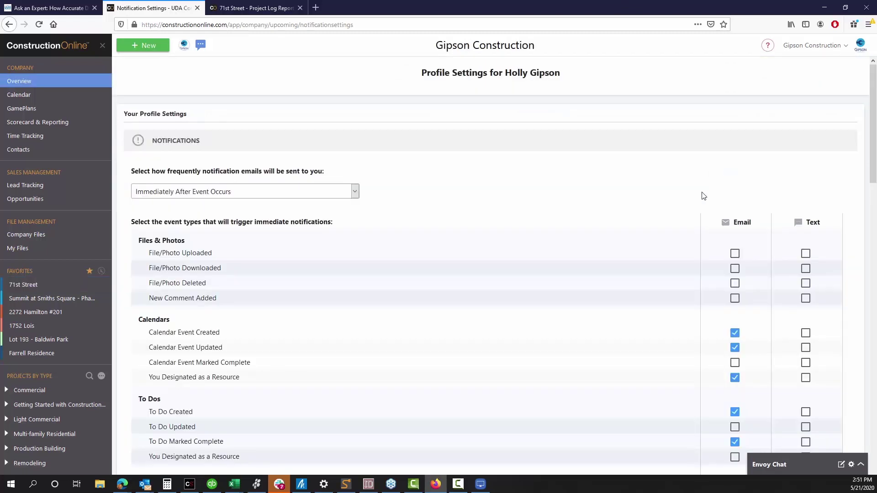
scroll(695, 206, "down", 3)
scroll(695, 208, "down", 10)
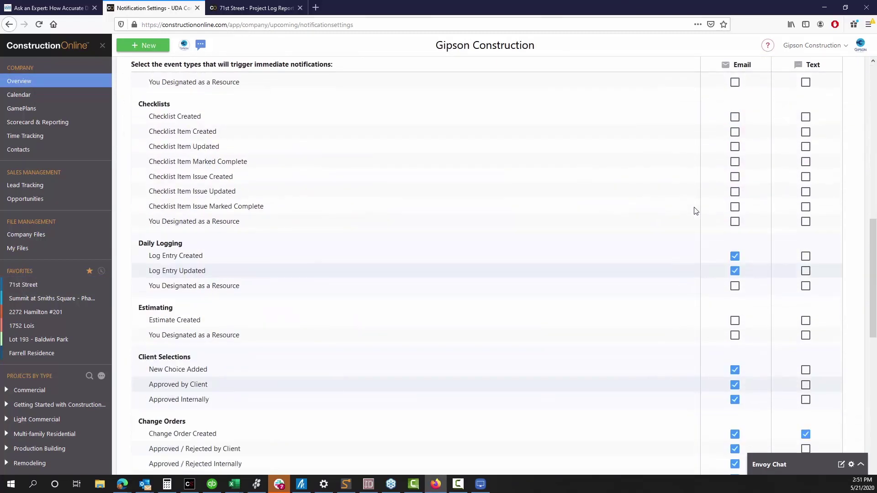
scroll(696, 239, "down", 1)
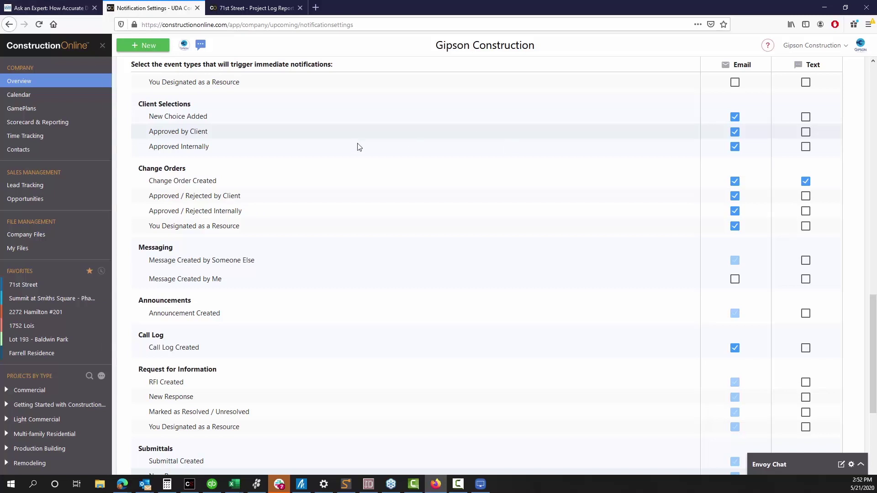
scroll(393, 185, "up", 9)
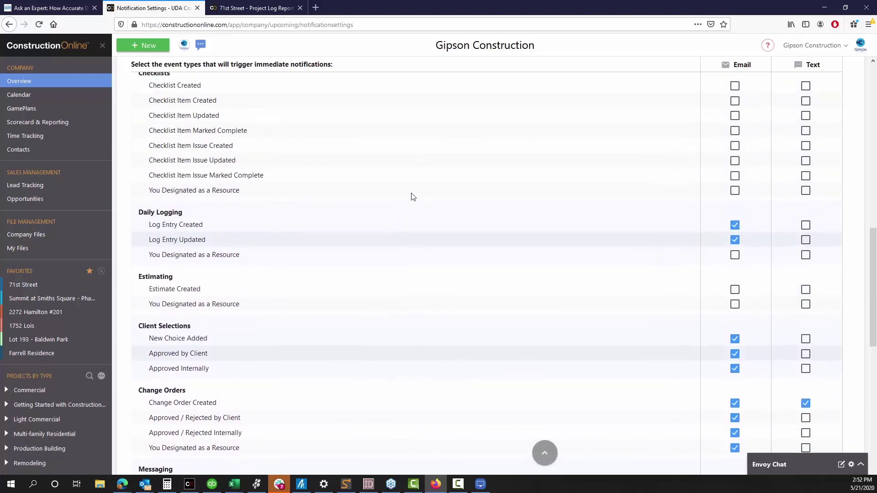
scroll(412, 196, "up", 1)
scroll(427, 207, "down", 10)
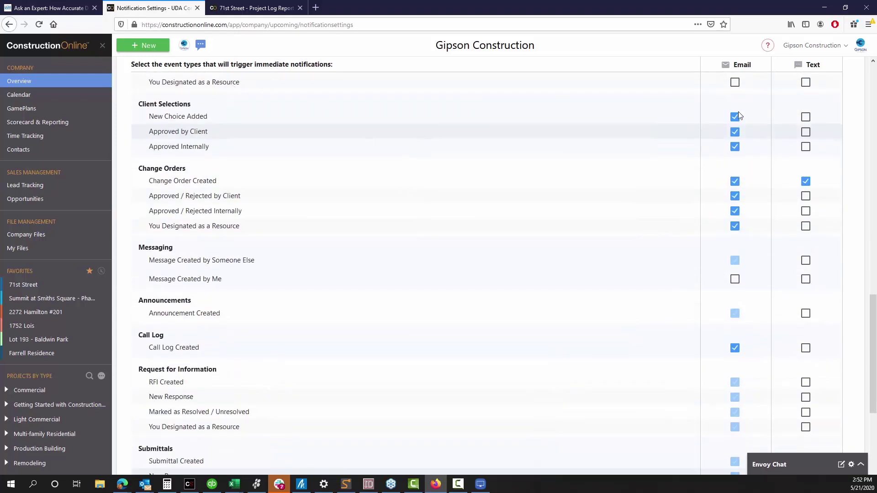
Return to the 71st Street project and review its Client Selections and the Change Orders summary and cards
left_click(23, 285)
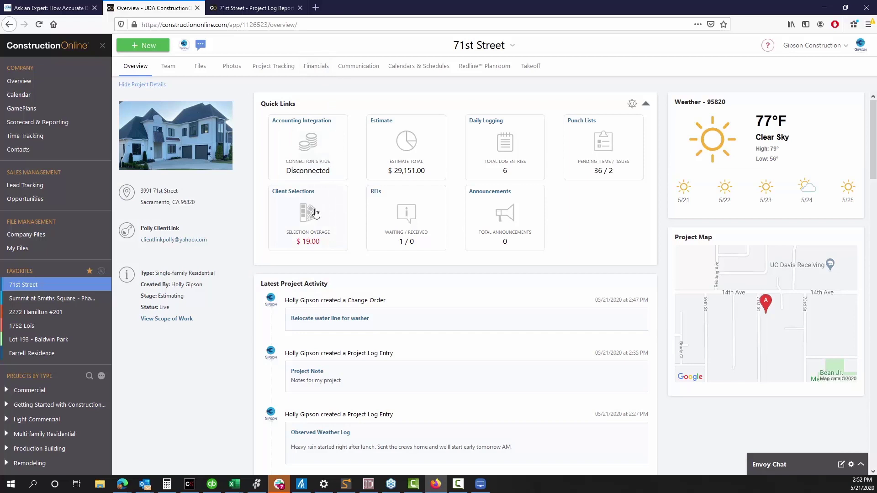
left_click(316, 66)
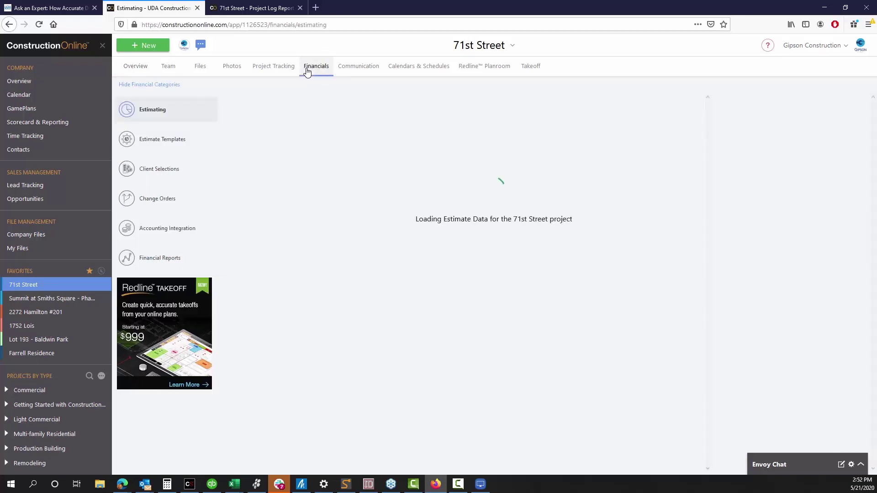
left_click(161, 177)
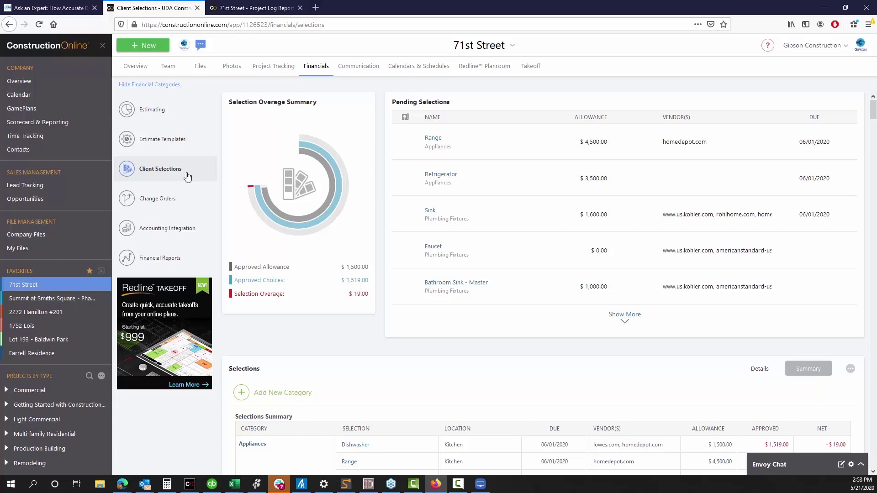
left_click(169, 200)
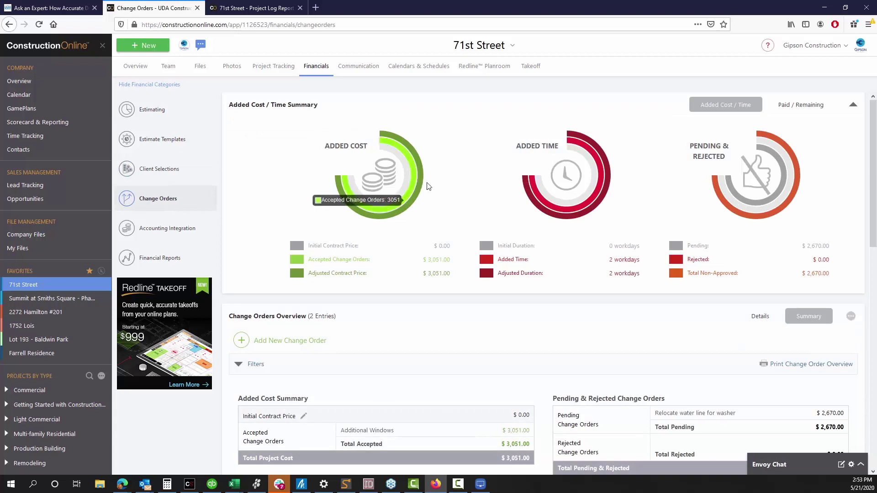
scroll(390, 352, "down", 6)
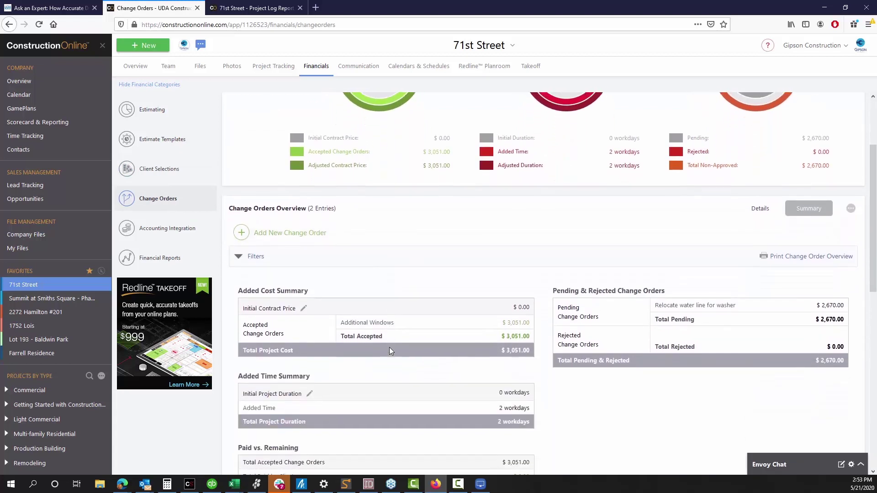
scroll(391, 351, "down", 4)
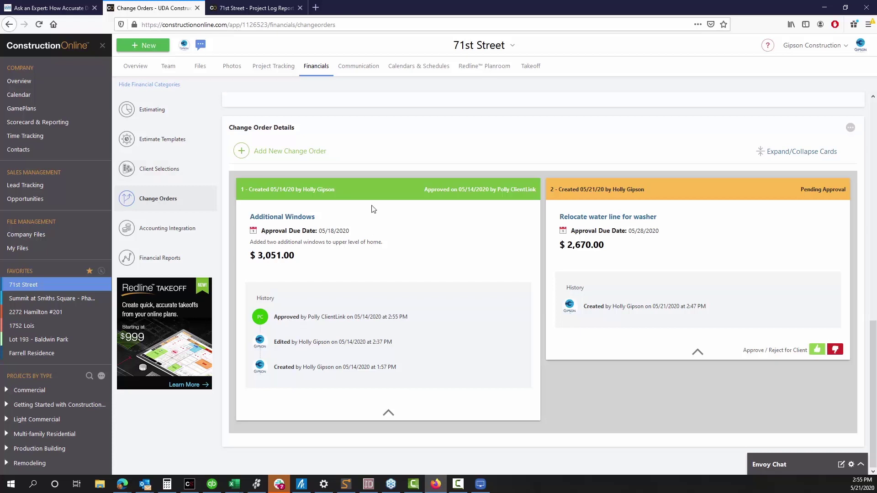
Start a new request for information for the 71st Street project and select the contact who receives it
left_click(353, 66)
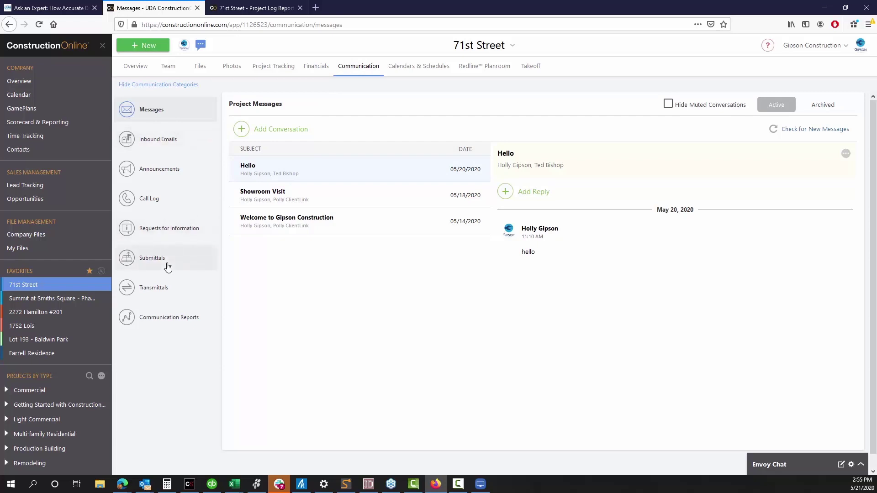
left_click(167, 228)
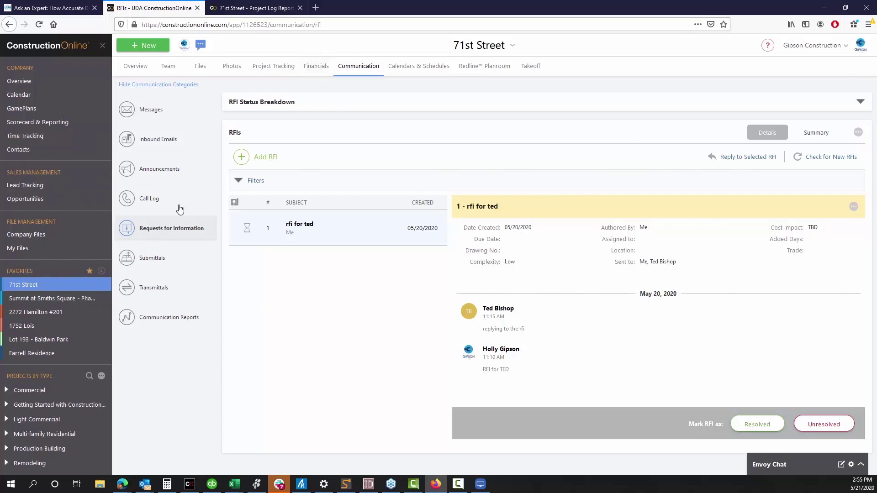
left_click(329, 157)
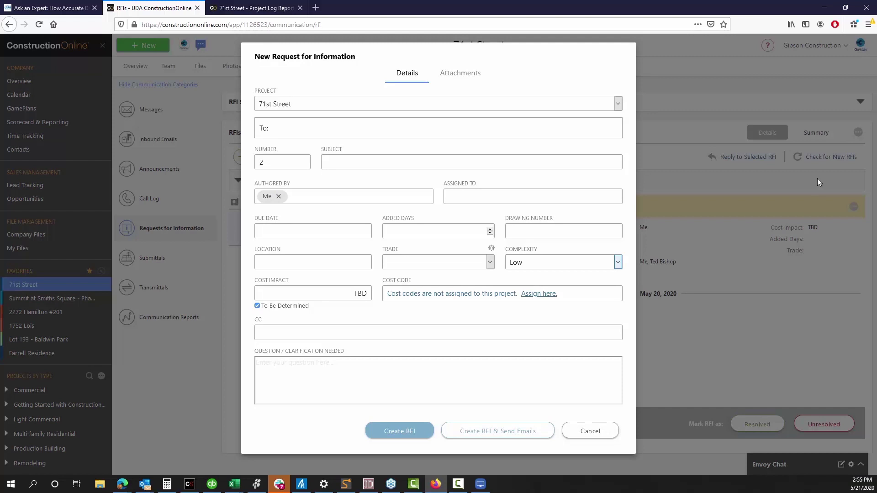
left_click(309, 128)
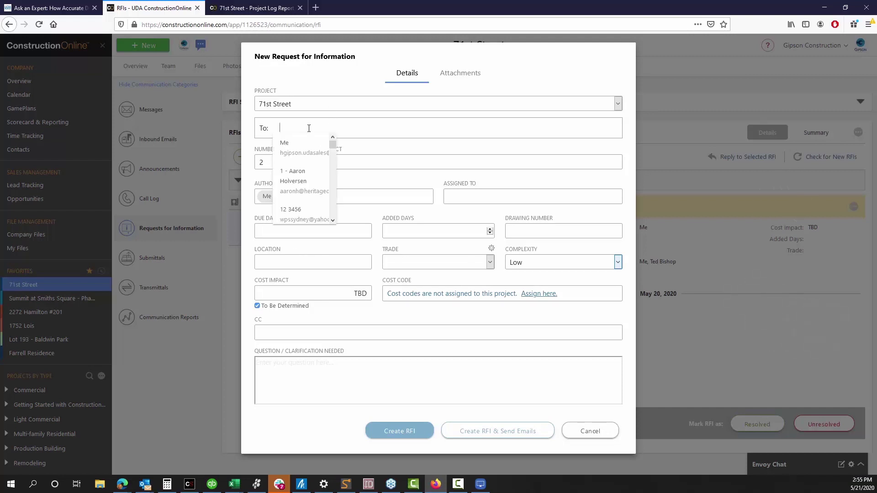
type("rod")
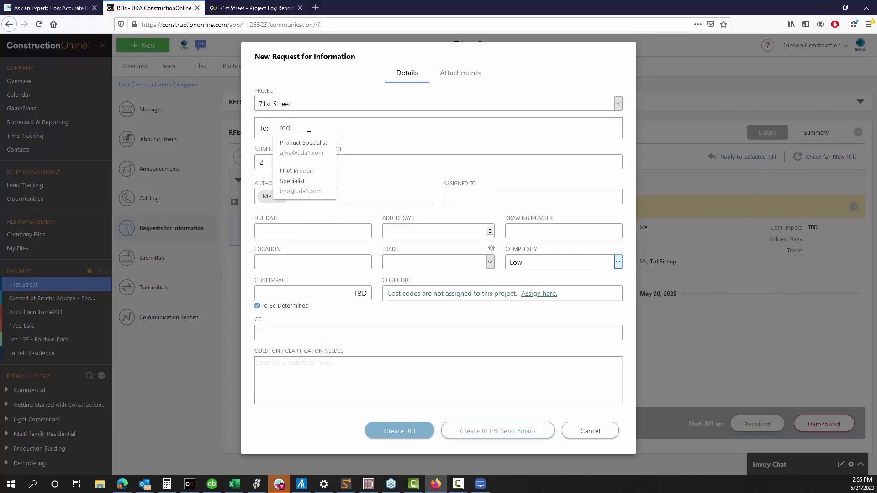
key("BackSpace")
key("BackSpace")
key("BackSpace")
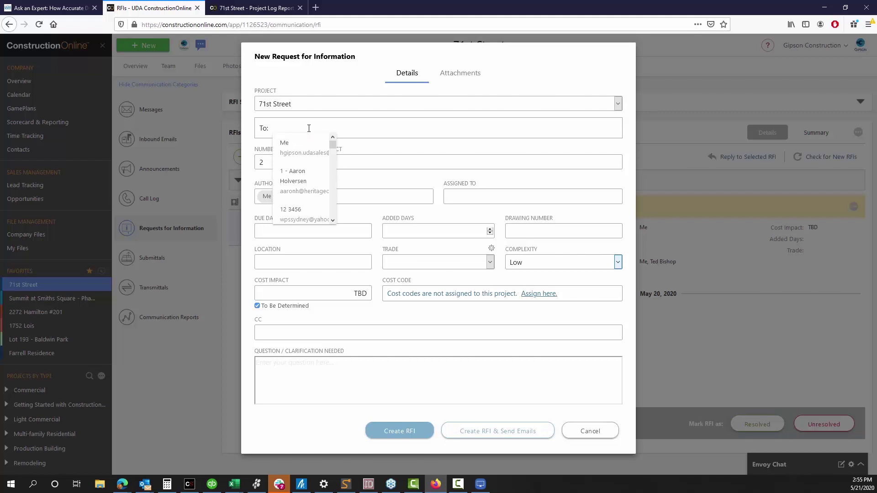
type("jim")
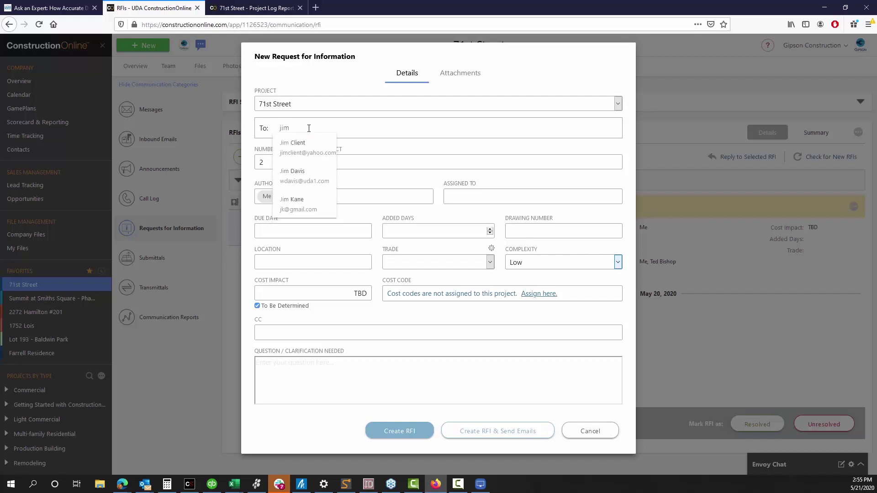
left_click(312, 176)
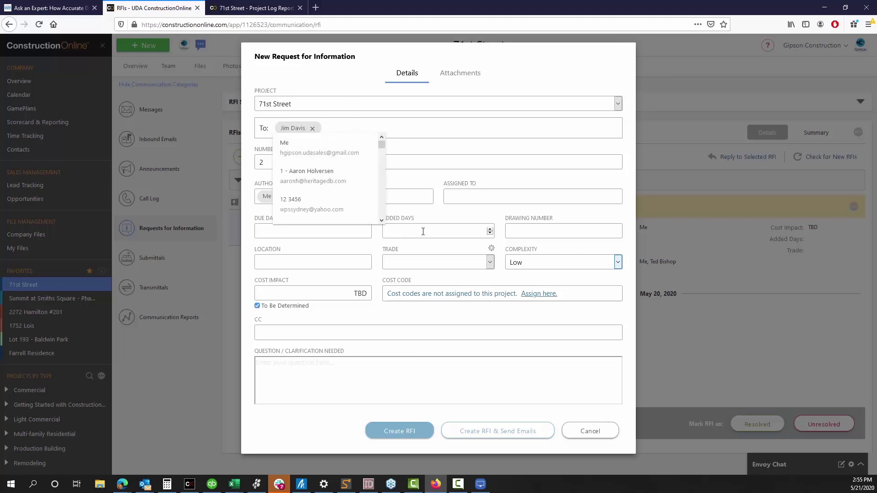
Enter the RFI subject "Location of media & electrical panels" and assign the request to the same contact who receives it
left_click(351, 161)
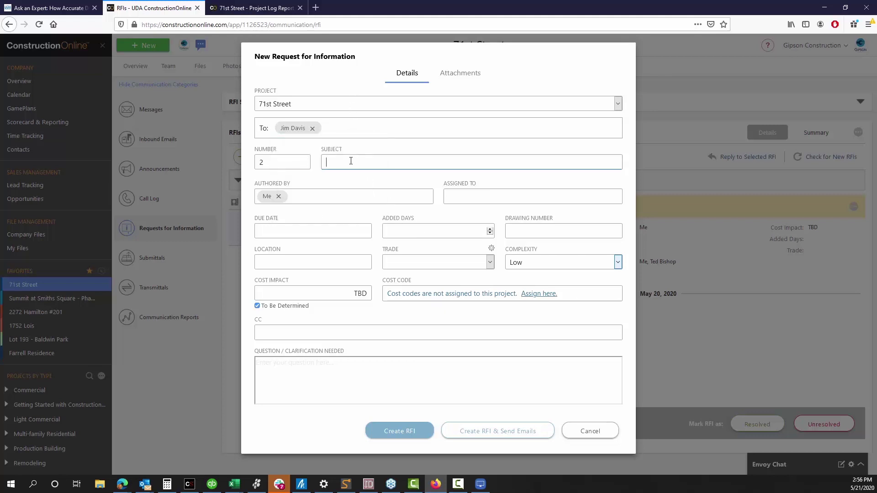
type("Location ")
type("of media")
type("a & electrica")
type("l panels")
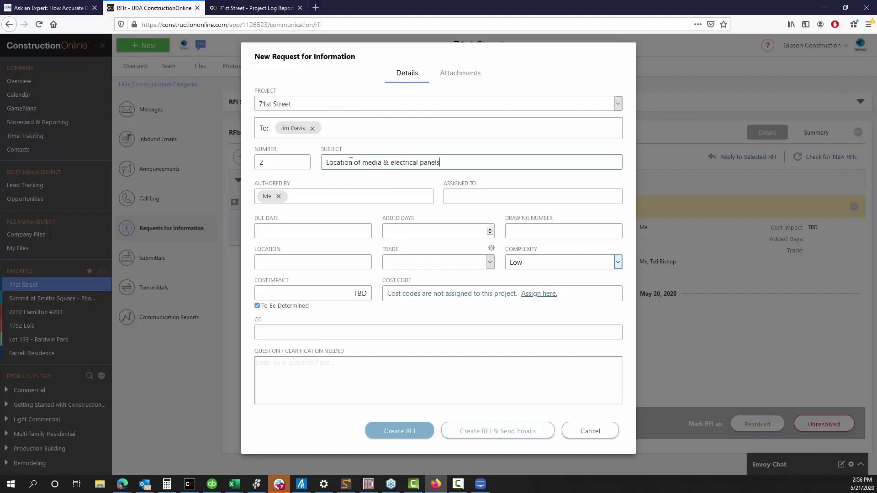
left_click(451, 197)
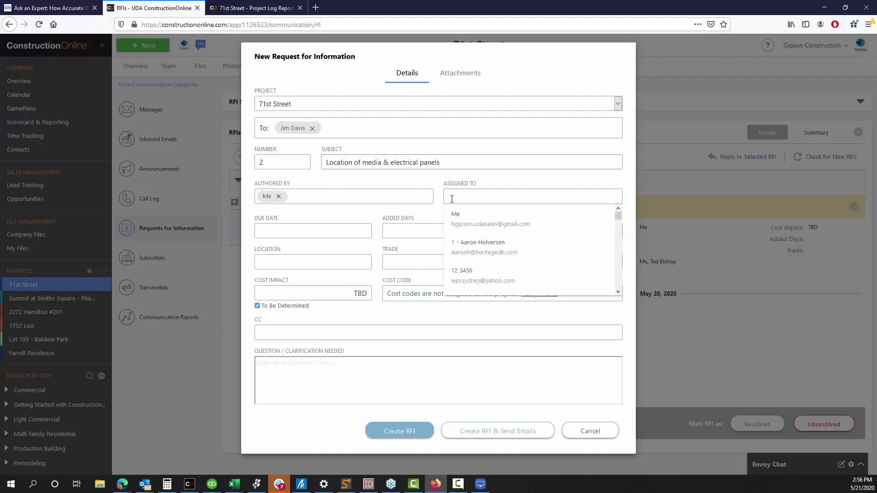
type("jim")
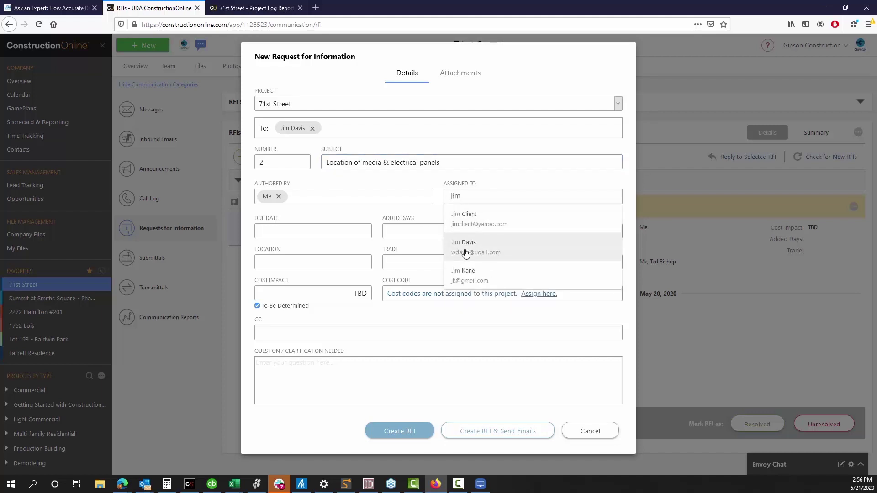
left_click(465, 253)
Set the RFI's due date to 05/26/2020 and its trade to Electrical
left_click(334, 230)
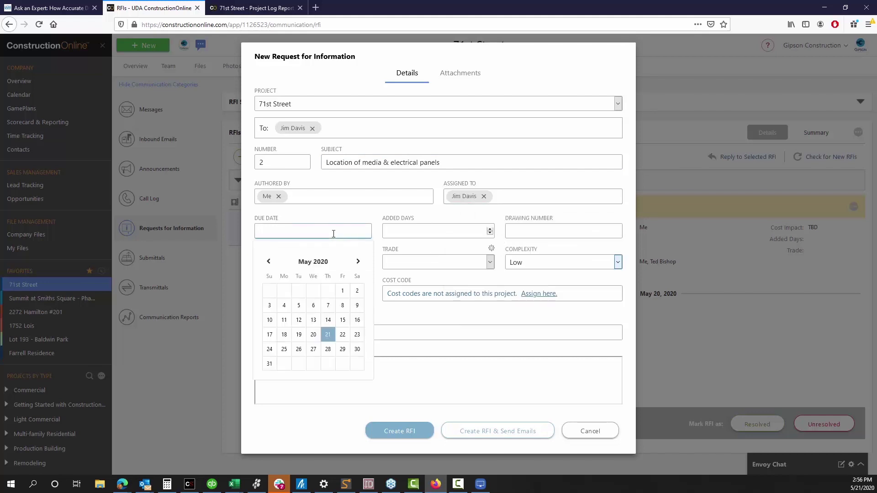
left_click(293, 350)
left_click(440, 230)
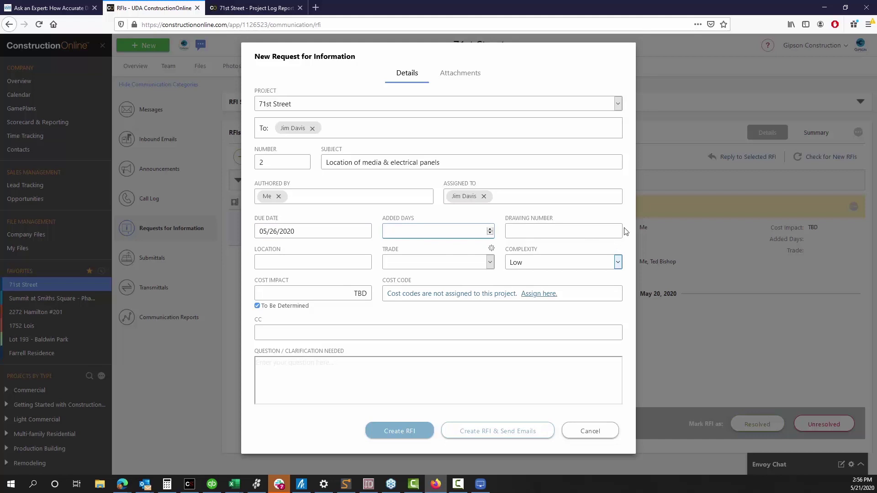
left_click(436, 264)
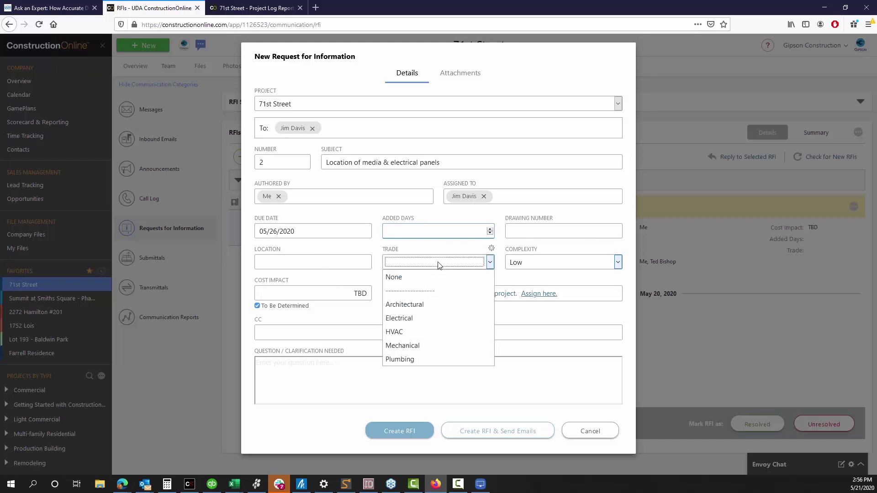
left_click(437, 320)
left_click(326, 297)
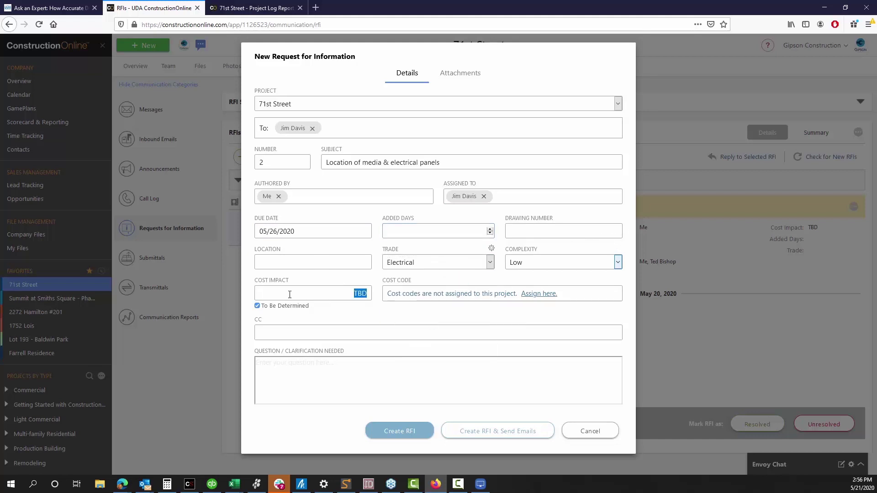
Begin the clarification question with "Location of electrical panels was not specified on revised plan."
left_click(343, 366)
type("Location of electrical pa")
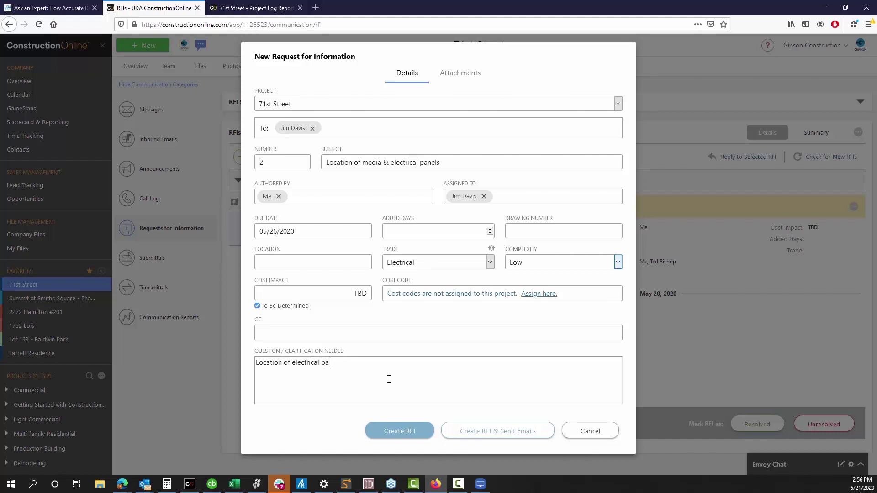
type("nels was not specified on plan")
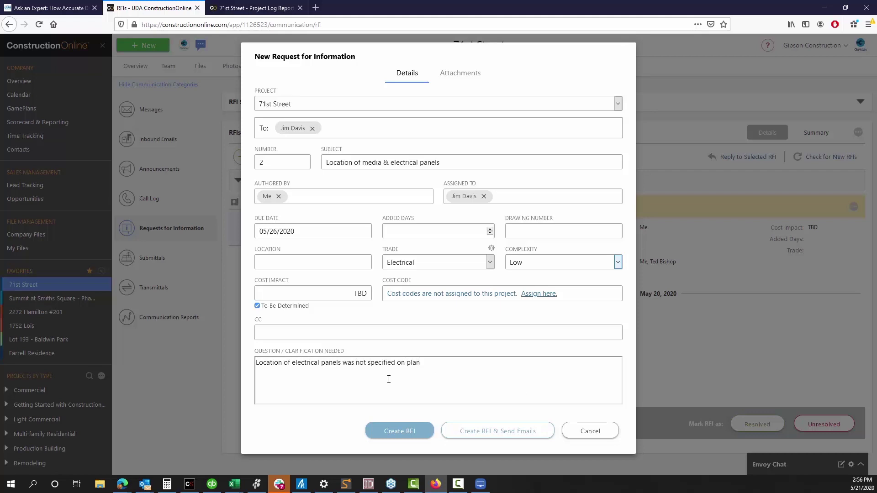
key("BackSpace")
key("BackSpace")
key("BackSpace")
key("BackSpace")
type("revised pl")
Add "Should we reference the information from the preliminary set, or has there been an update?" to the question and create the RFI, sending emails
type("Should we reference")
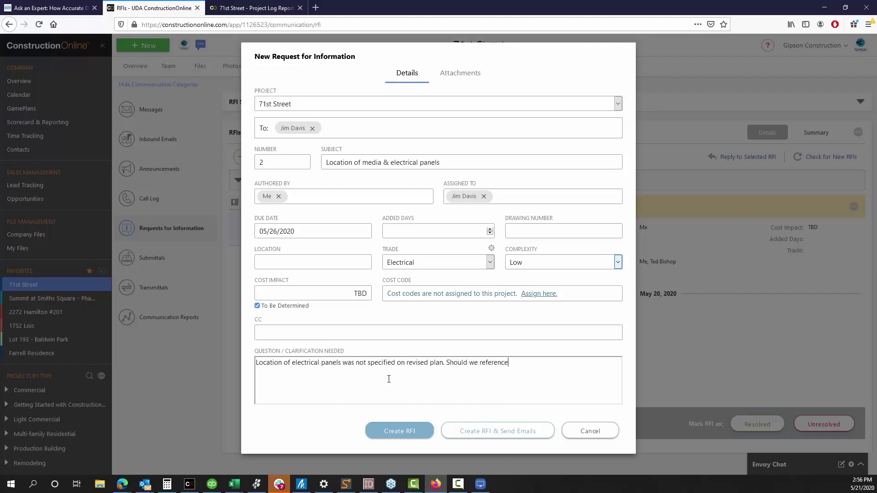
type(" the information from the preliminary")
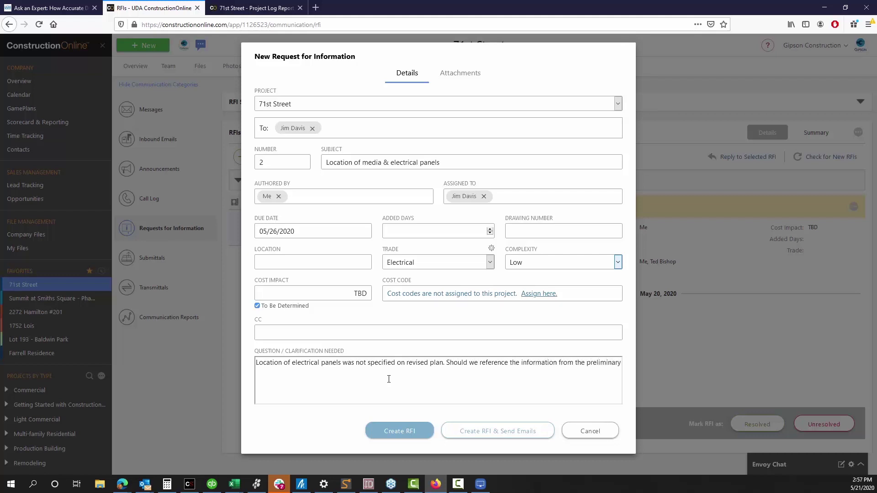
type(" set, or has there been an update?")
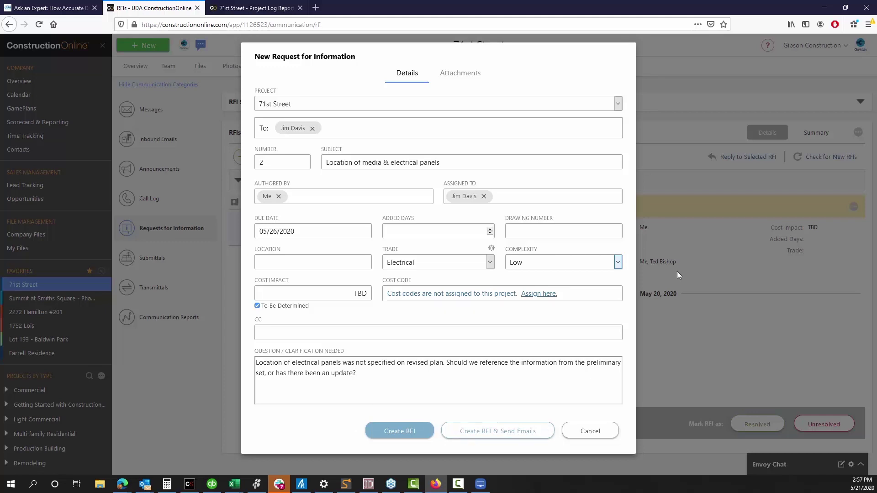
left_click(512, 432)
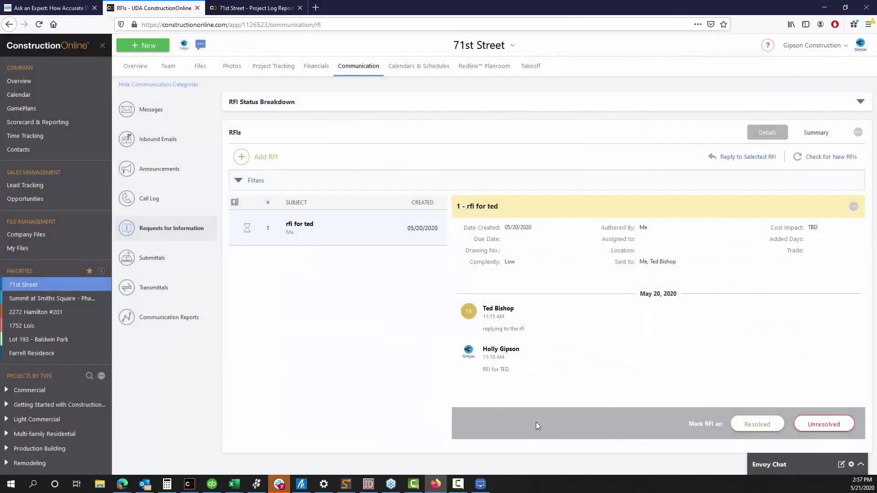
Start another RFI and select a framing contact as its recipient from the contacts matching "mi"
left_click(258, 158)
left_click(291, 126)
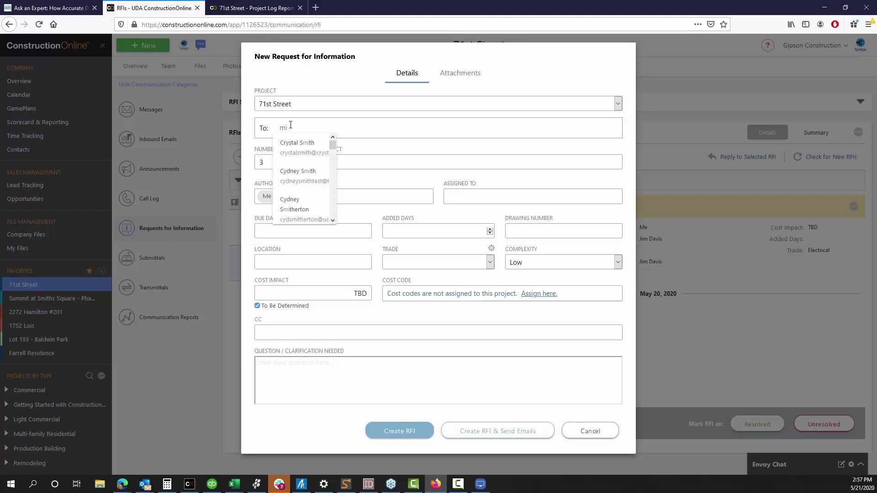
scroll(310, 196, "down", 4)
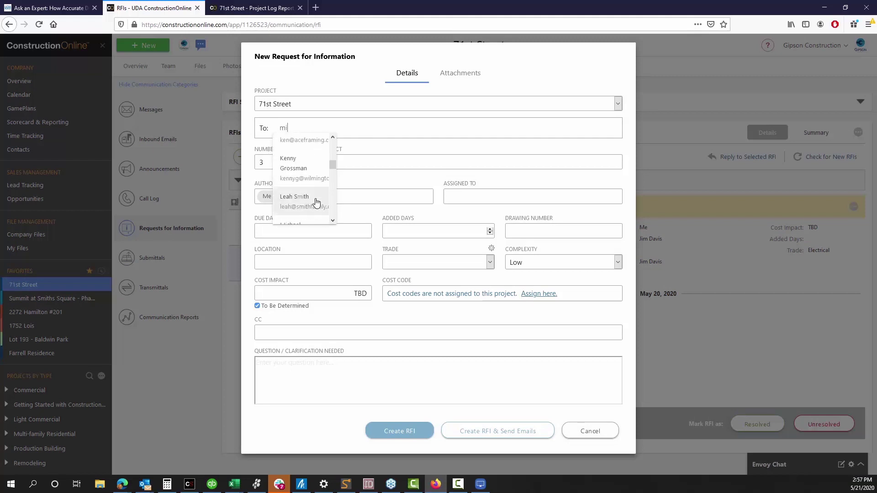
scroll(315, 201, "down", 4)
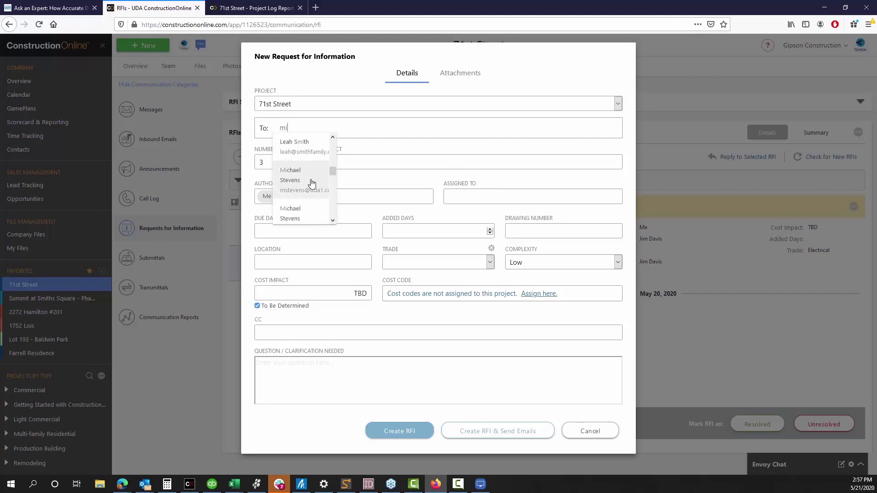
scroll(315, 190, "down", 5)
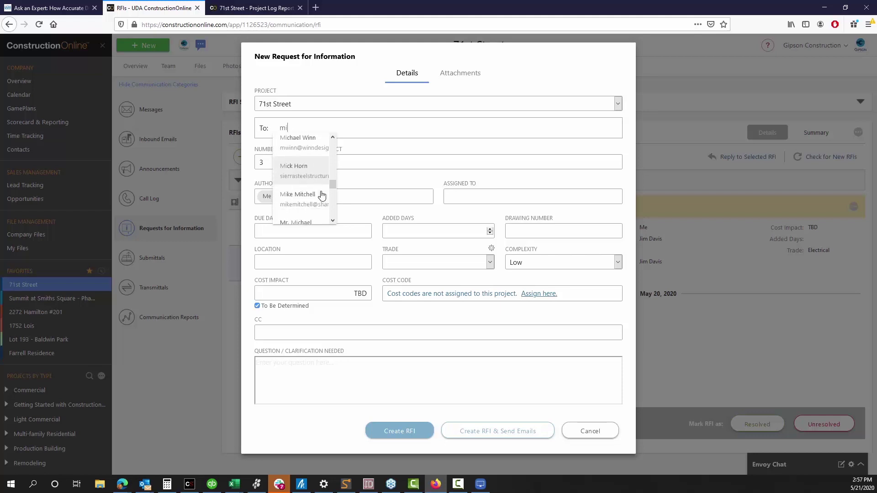
scroll(320, 195, "down", 1)
scroll(320, 195, "down", 2)
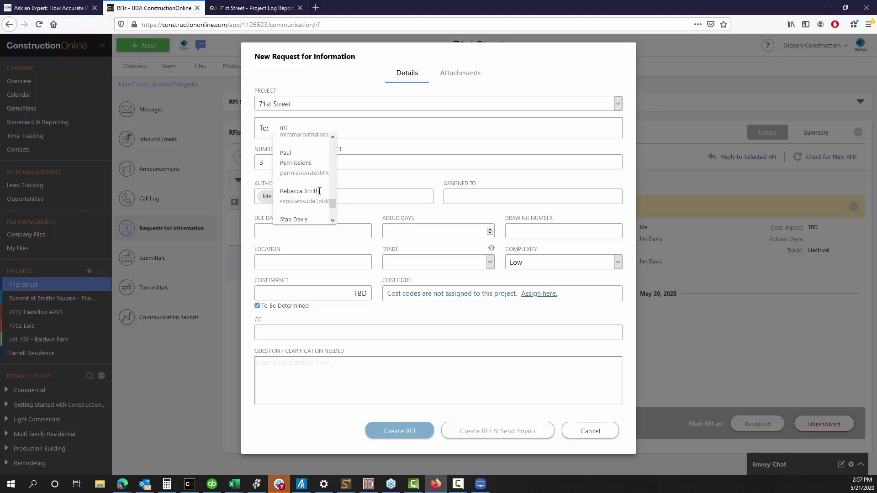
scroll(319, 195, "down", 3)
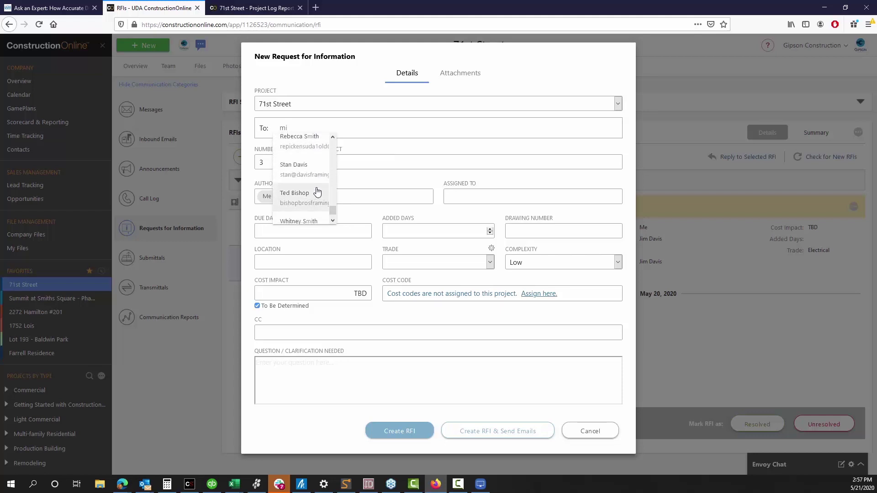
left_click(315, 176)
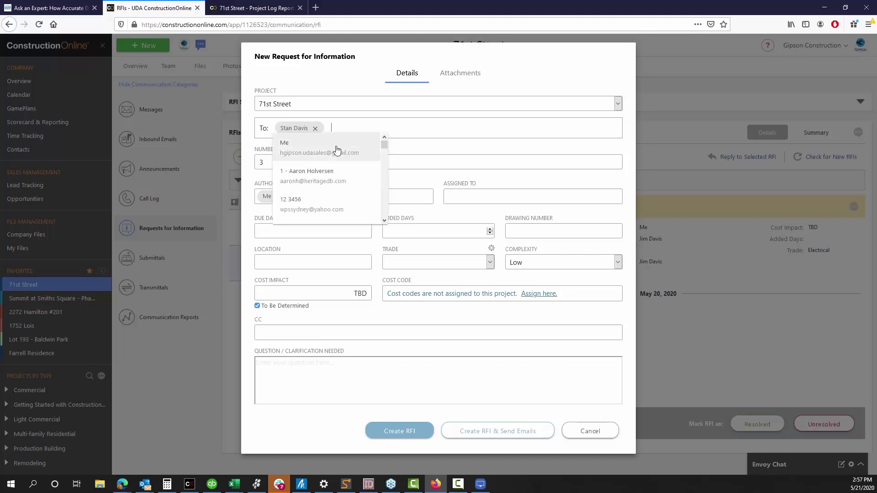
Assign the RFI to the same framing contact chosen as recipient and set its due date to 05/26/2020
left_click(457, 196)
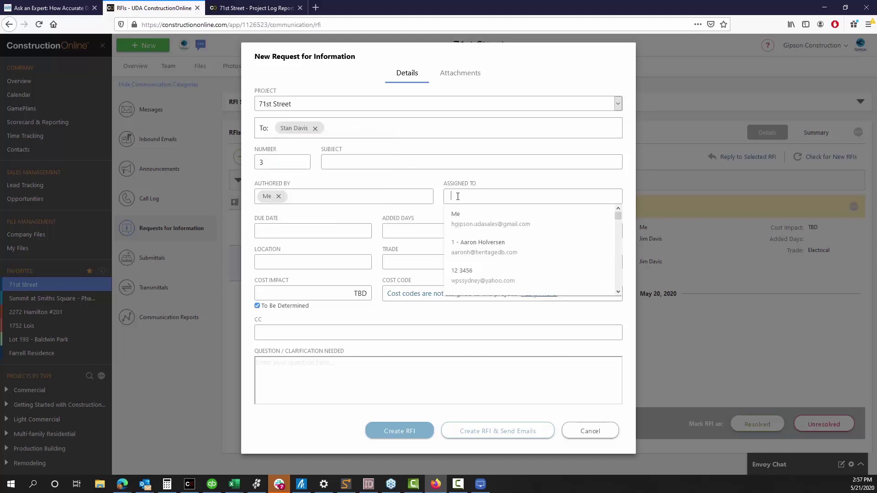
type("stan")
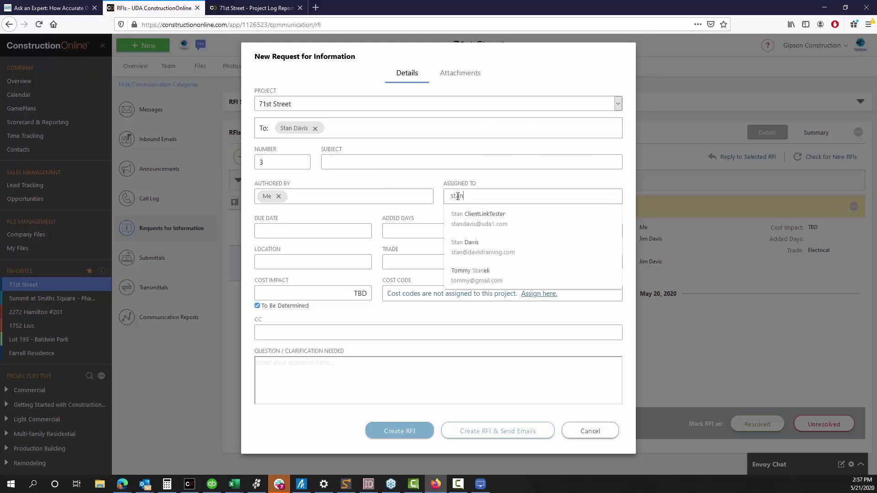
left_click(484, 249)
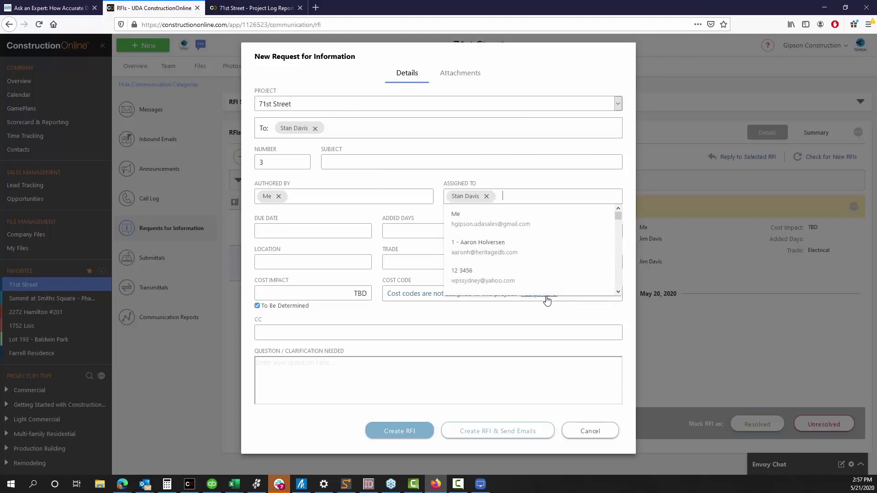
left_click(328, 232)
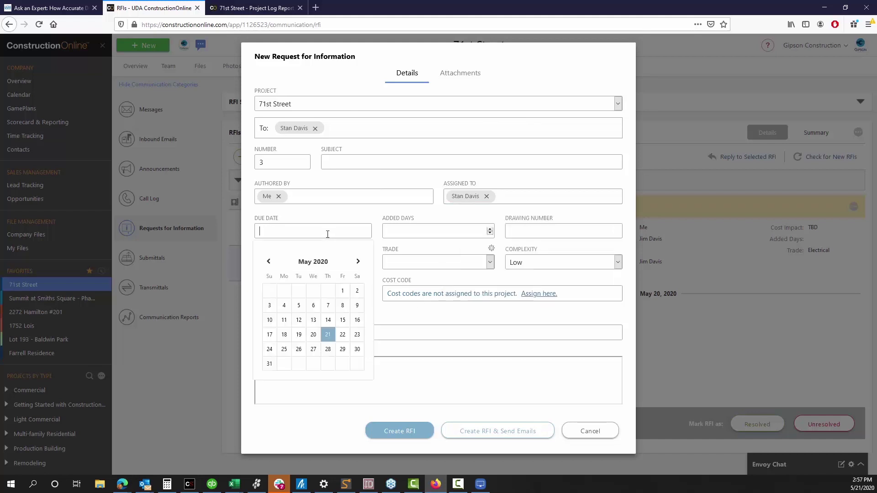
left_click(299, 351)
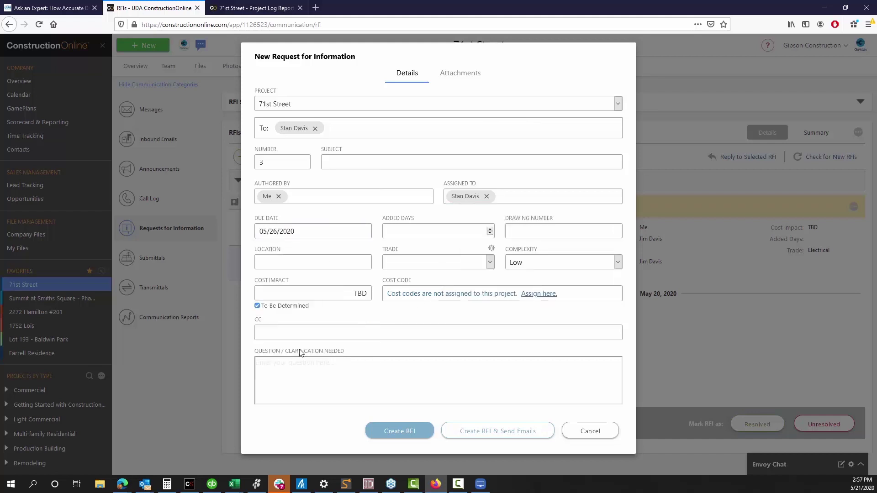
Set the RFI's added days to 2 and its subject to "Elevator & wall stair types"
left_click(441, 229)
left_click(428, 162)
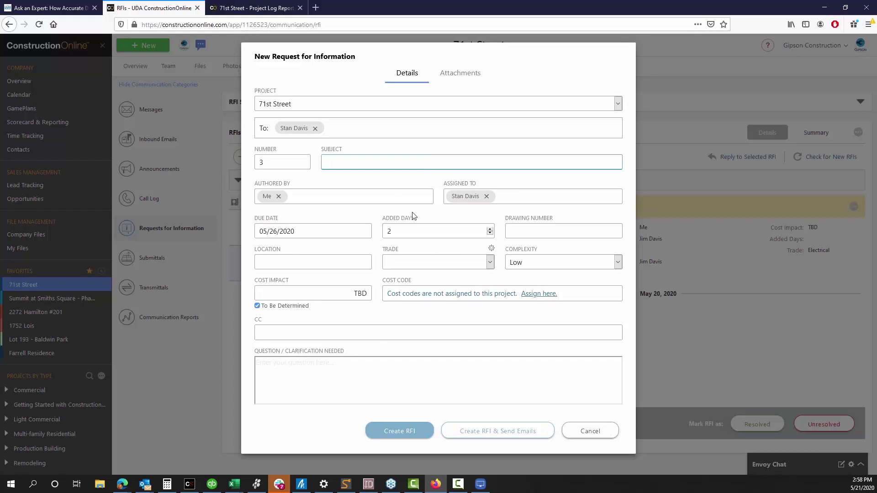
type("Elevator & wall stair types")
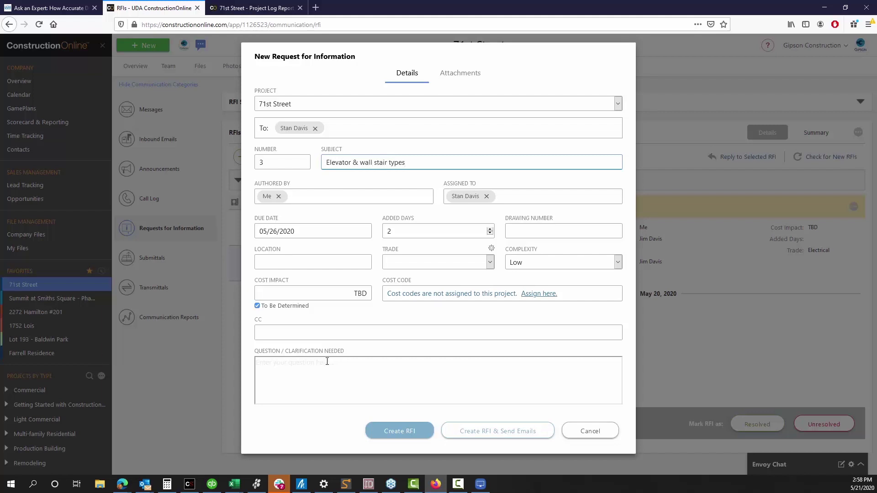
Enter "need clarification on the elevator location and the stair" as the question and create the RFI, sending emails
left_click(314, 383)
type("n")
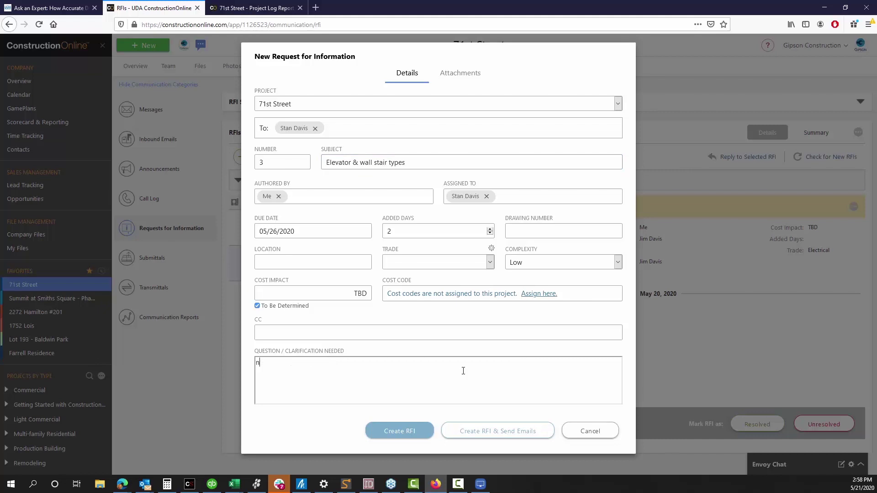
type("eed clarification o")
type("n the")
type(" elec")
type("ator")
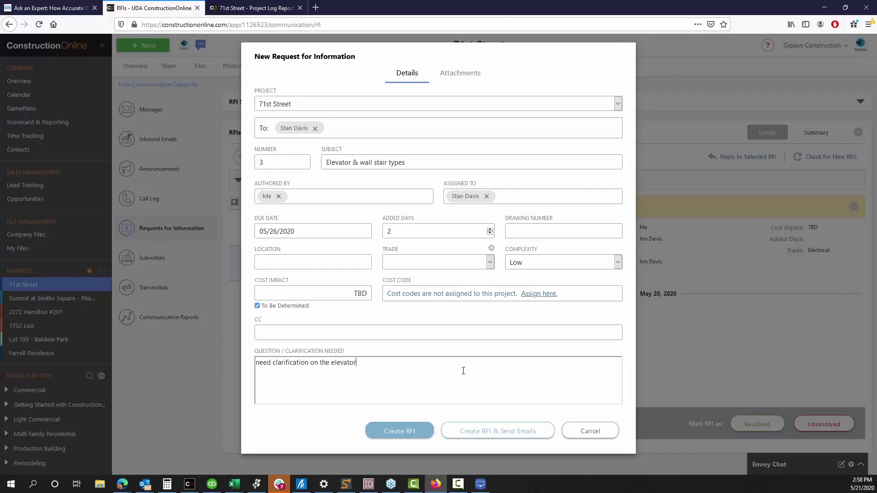
type(" location and the stair")
left_click(492, 433)
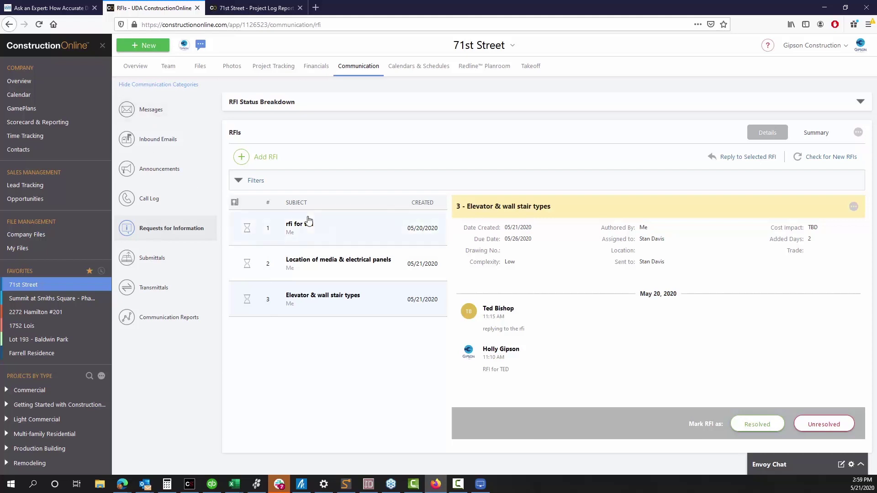
Review the "Location of media & electrical panels" RFI and compare all RFIs in the summary list before returning to the detailed view
left_click(320, 270)
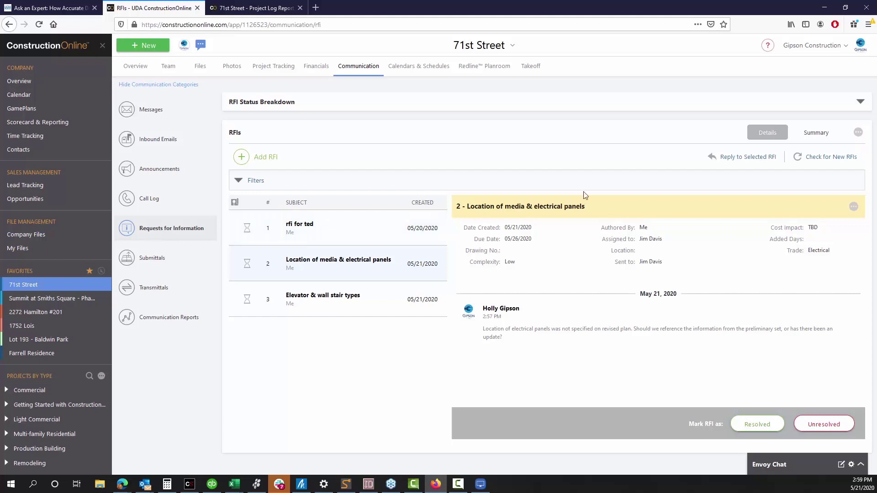
left_click(809, 136)
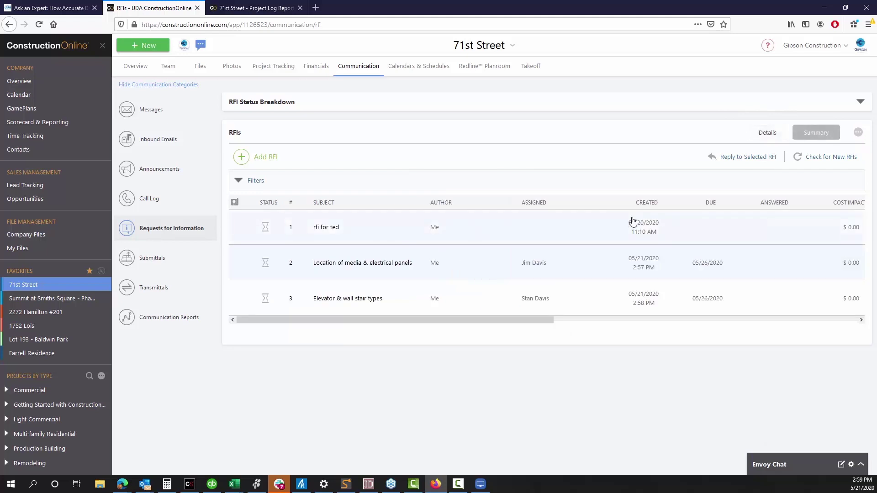
left_click_drag(475, 320, 560, 311)
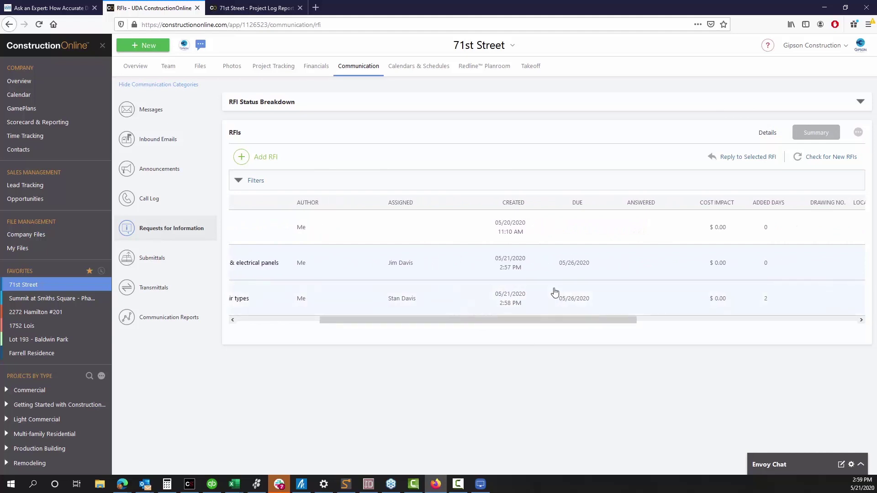
scroll(556, 288, "right", 1)
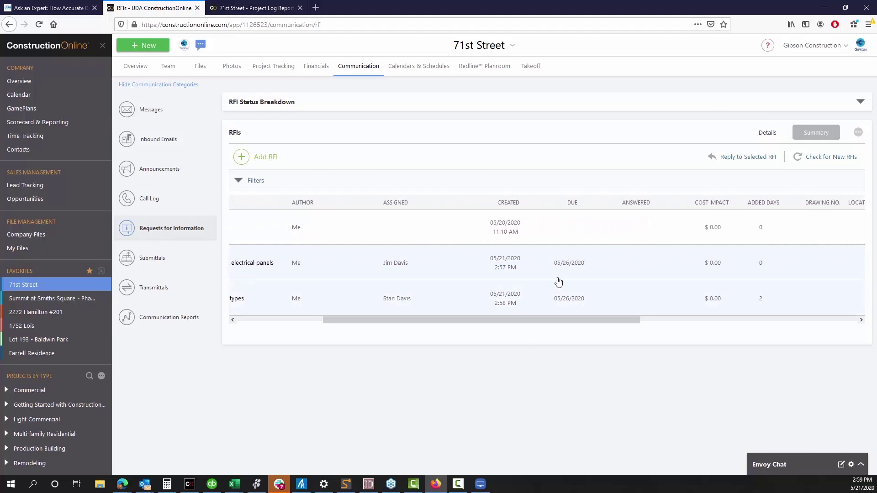
left_click_drag(556, 319, 443, 309)
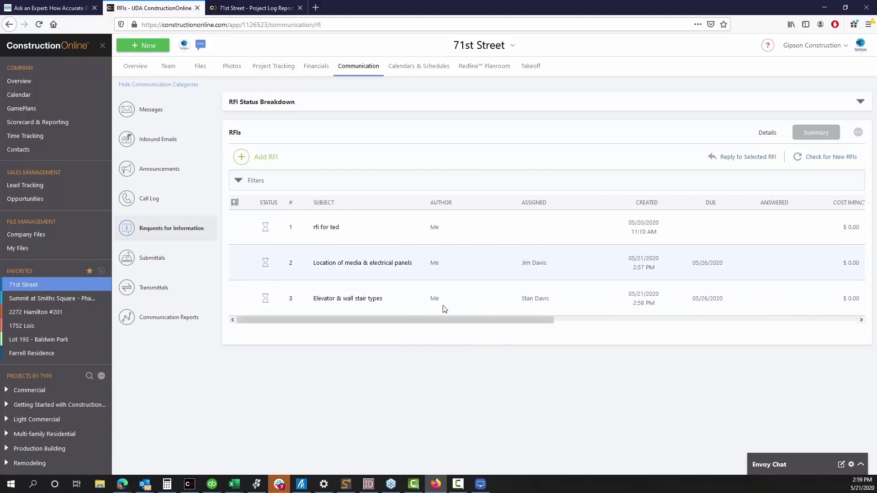
left_click(768, 133)
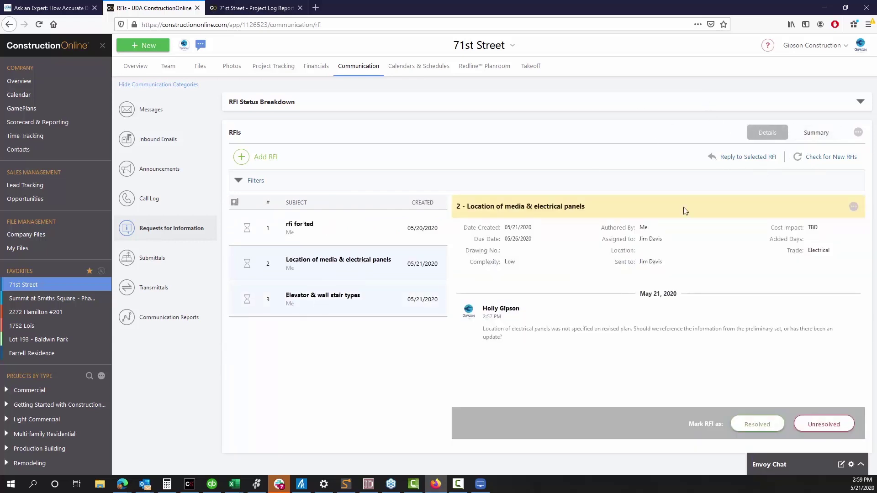
Check the RFI print and export options, and review the details of the elevator and electrical panel RFIs
left_click(862, 134)
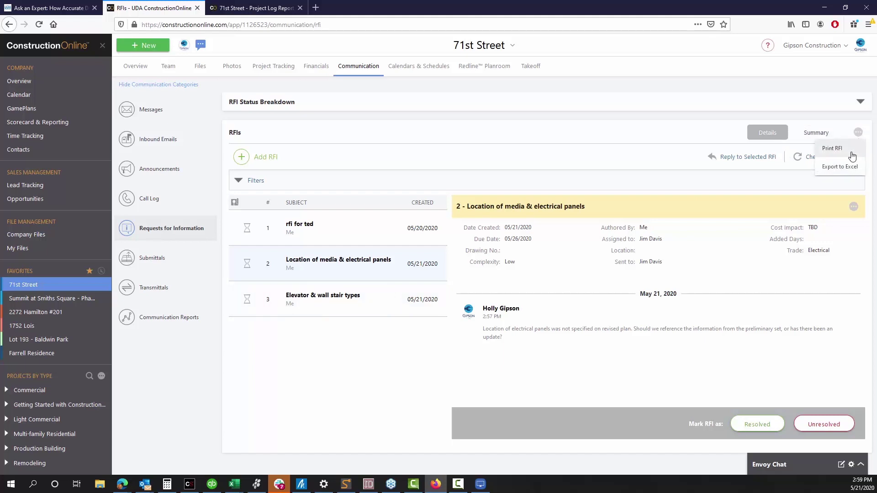
left_click(747, 285)
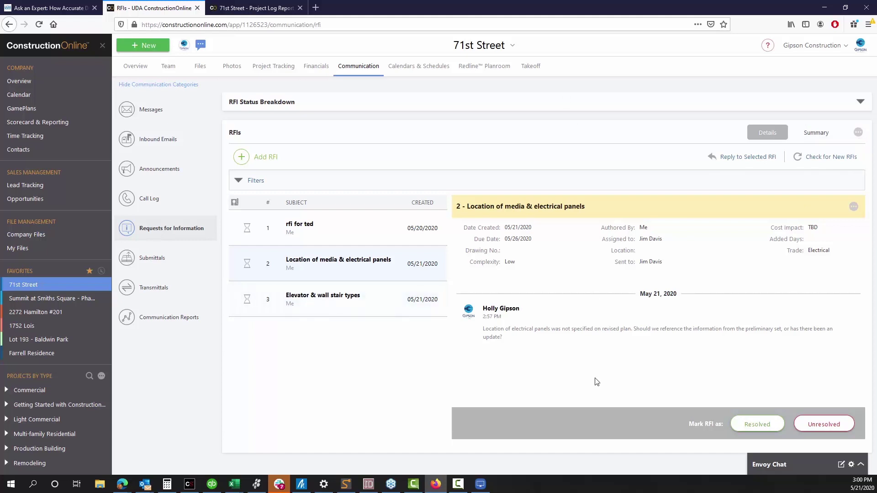
left_click(390, 309)
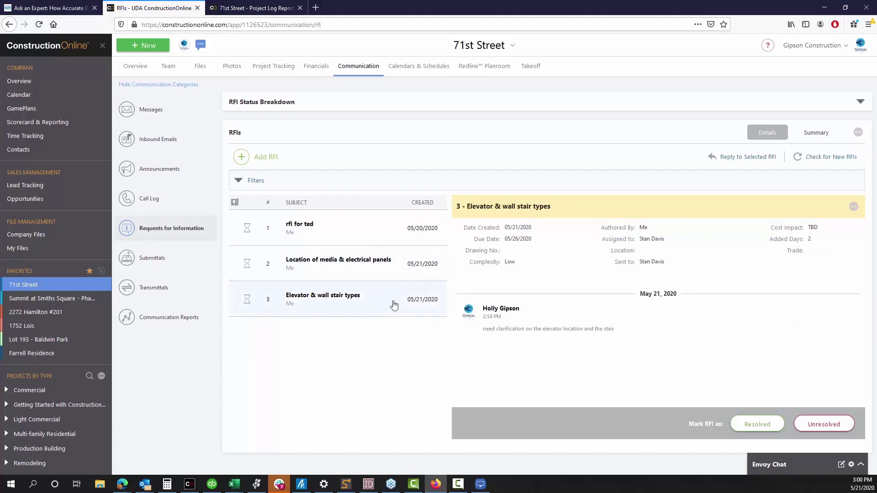
left_click(374, 273)
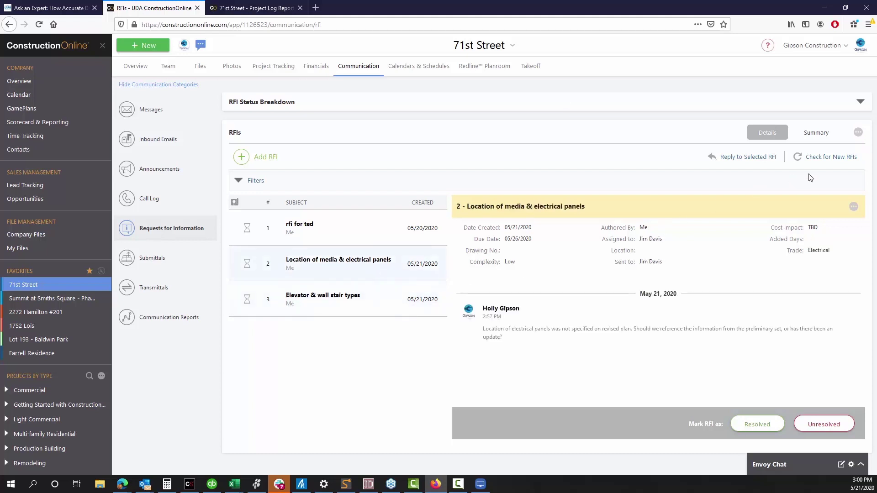
Examine the RFI summary list across all its columns, along with its print and Excel export options
left_click(824, 133)
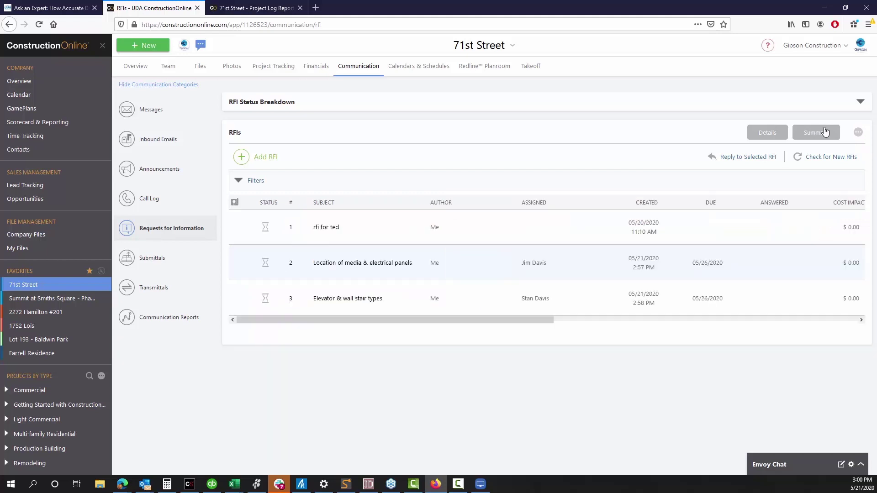
left_click_drag(546, 322, 779, 333)
left_click_drag(850, 319, 813, 325)
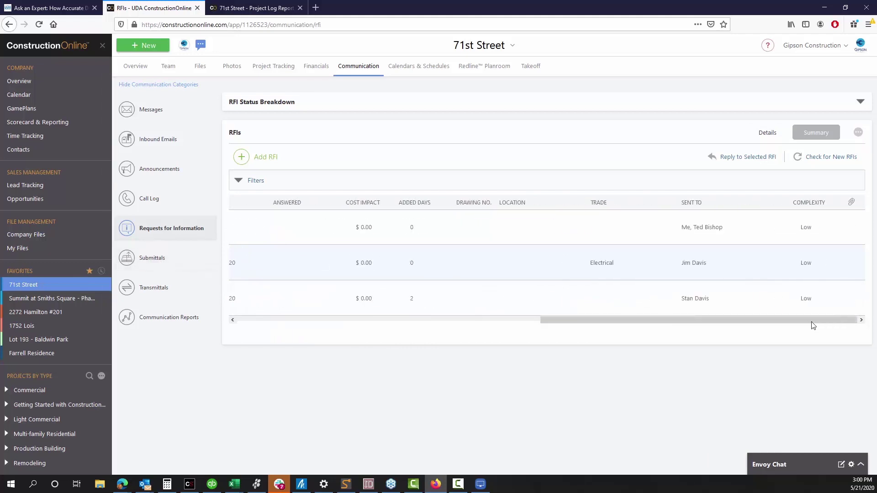
left_click(859, 132)
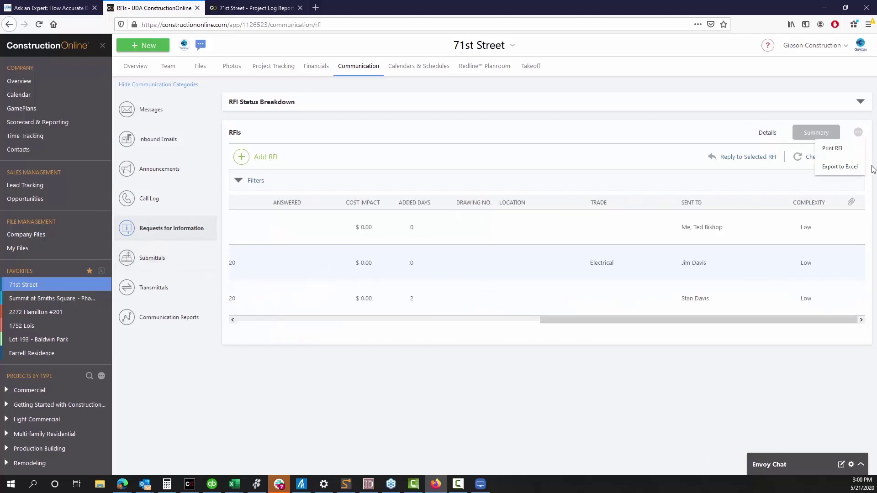
left_click_drag(758, 326, 442, 317)
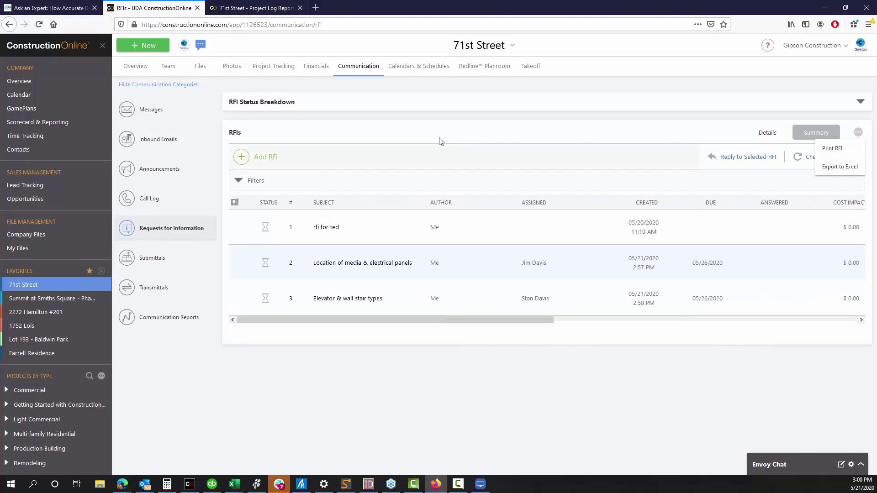
left_click_drag(419, 319, 785, 325)
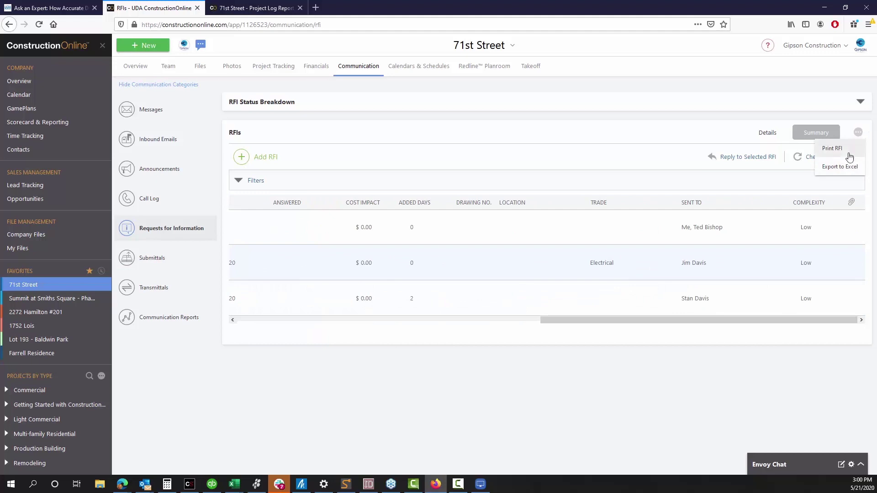
Start creating an RFI Log report from the project's communication reports
left_click(179, 319)
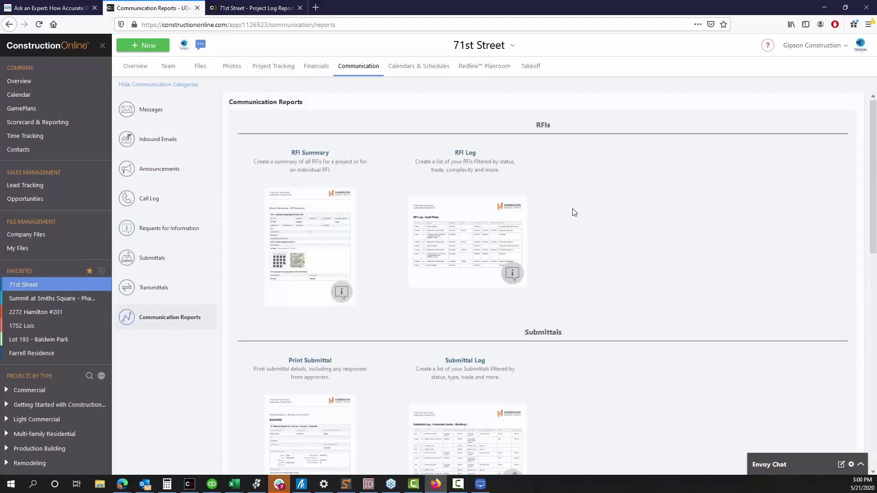
mouse_move(468, 246)
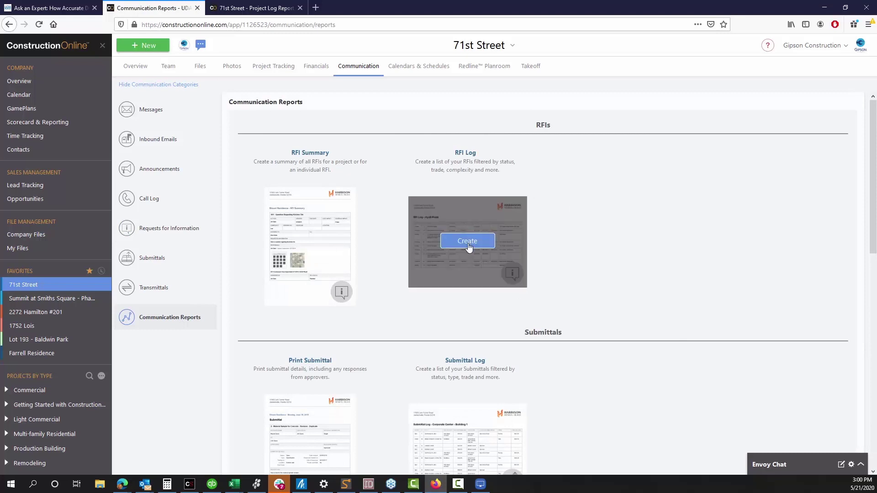
left_click(469, 246)
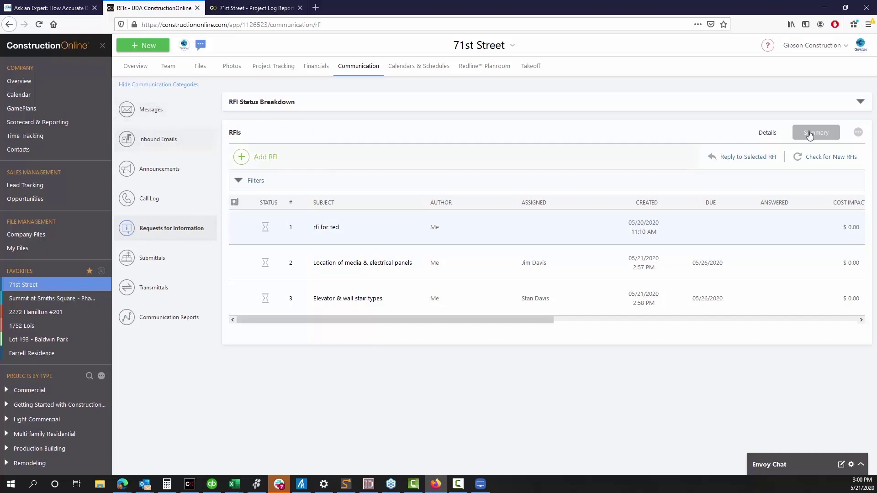
Return to the detailed RFI list and examine the RFI status breakdown
left_click(775, 133)
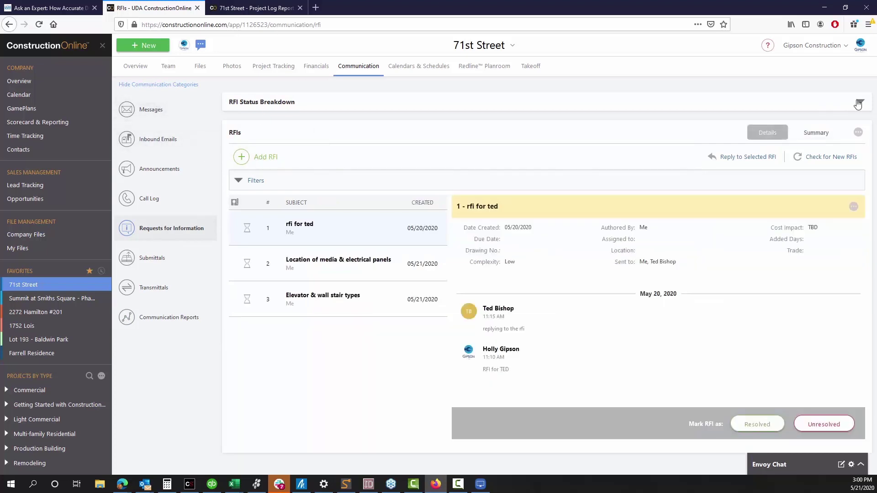
left_click(858, 104)
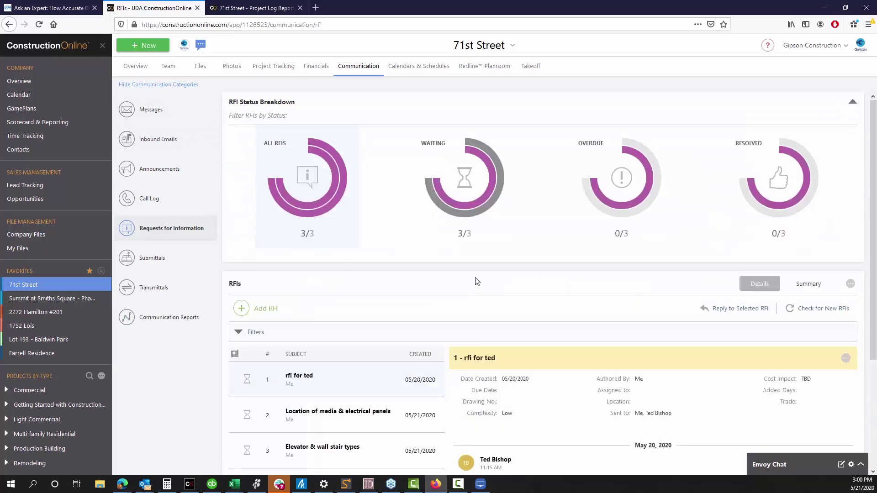
scroll(477, 281, "down", 1)
scroll(477, 281, "up", 1)
left_click(611, 274)
Open the project's OSHA General Industry Inspection Checklist and look through its items and issues
left_click(261, 72)
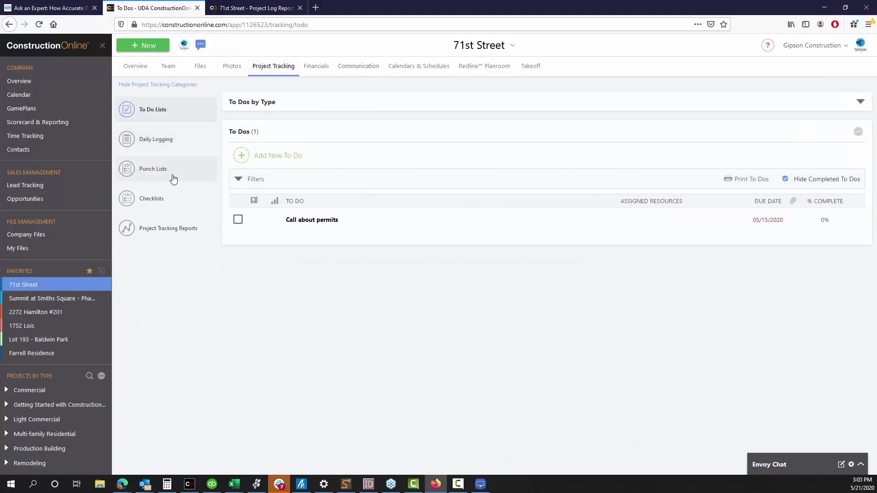
left_click(160, 199)
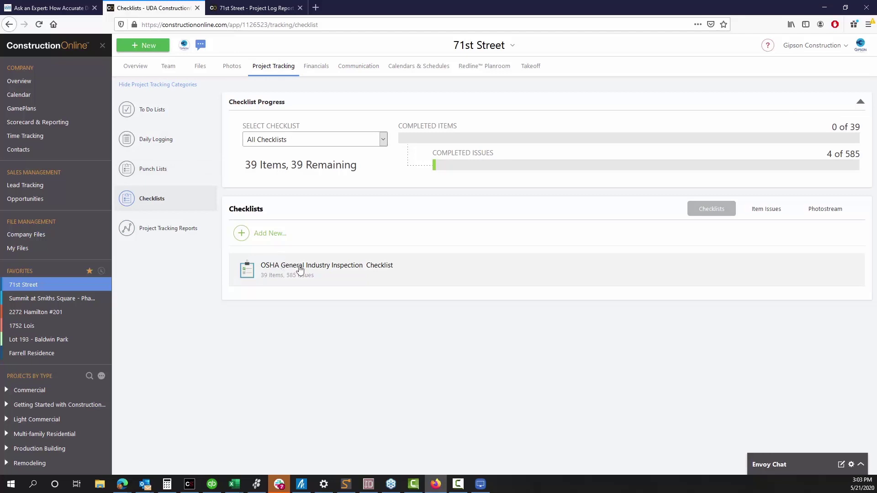
left_click(361, 276)
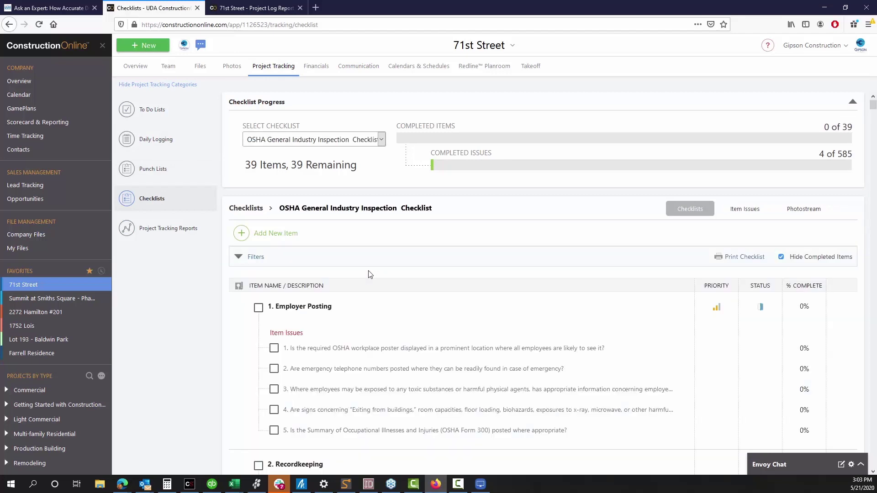
scroll(370, 274, "down", 8)
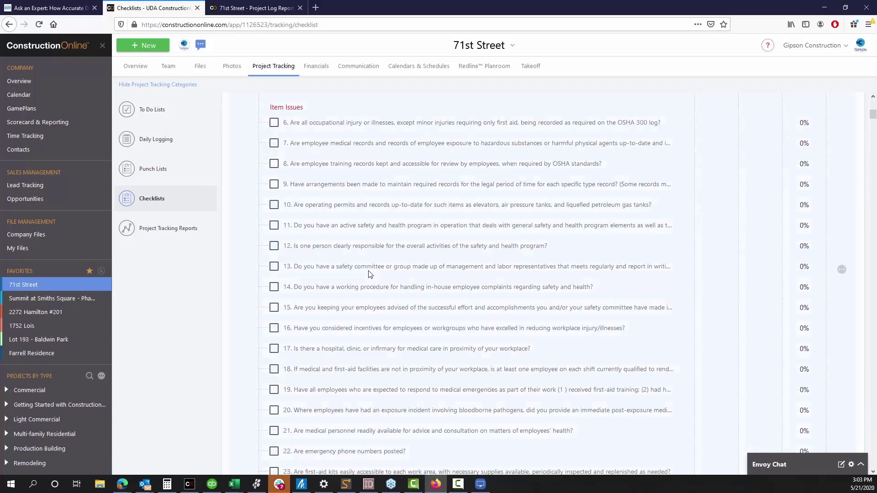
scroll(370, 274, "down", 5)
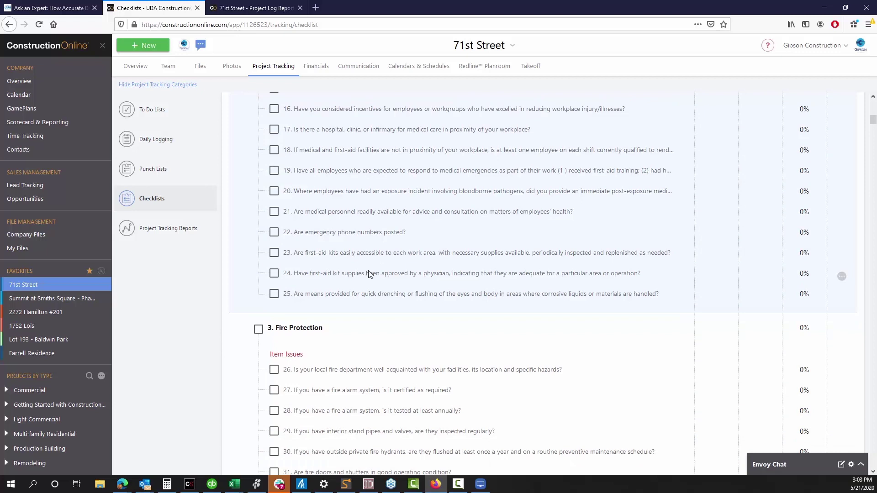
Examine the OSHA checklist's Fire Protection and Personal Protective Equipment and Clothing items
scroll(370, 274, "down", 4)
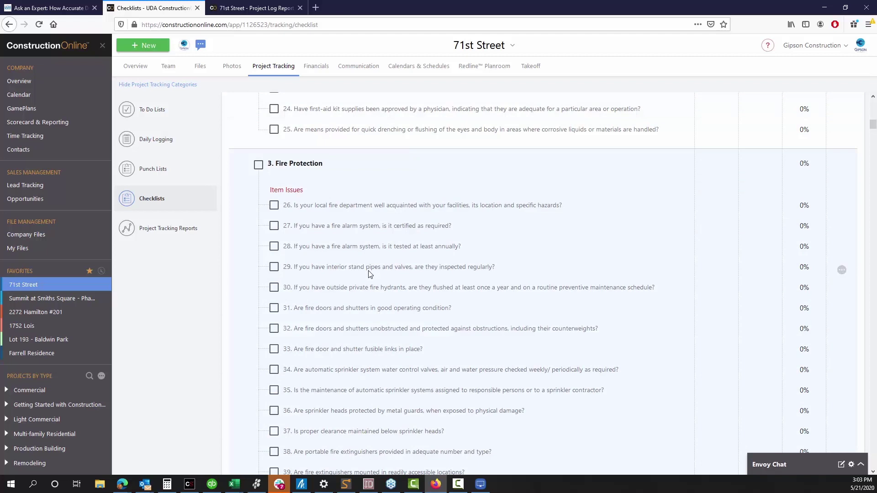
scroll(370, 274, "down", 3)
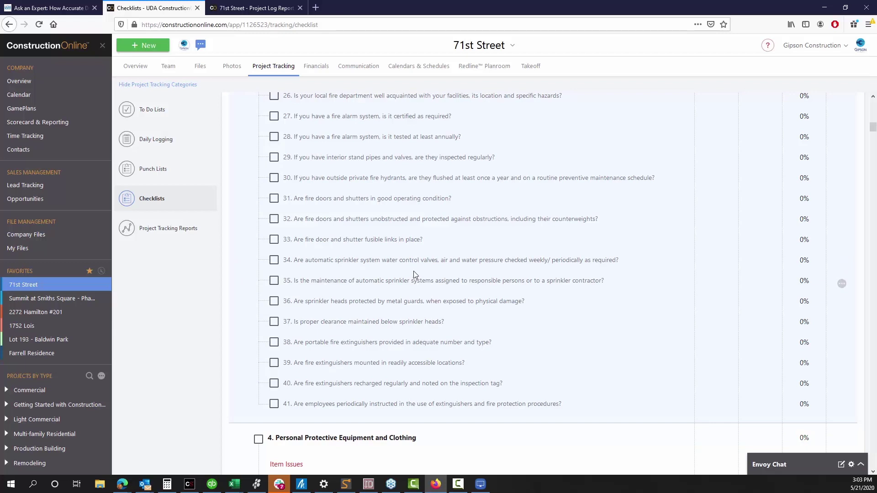
scroll(413, 271, "down", 2)
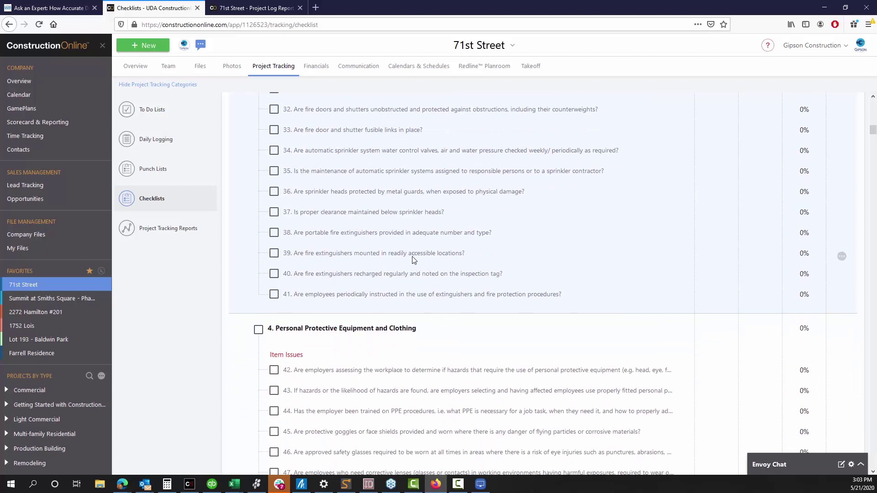
scroll(409, 259, "down", 3)
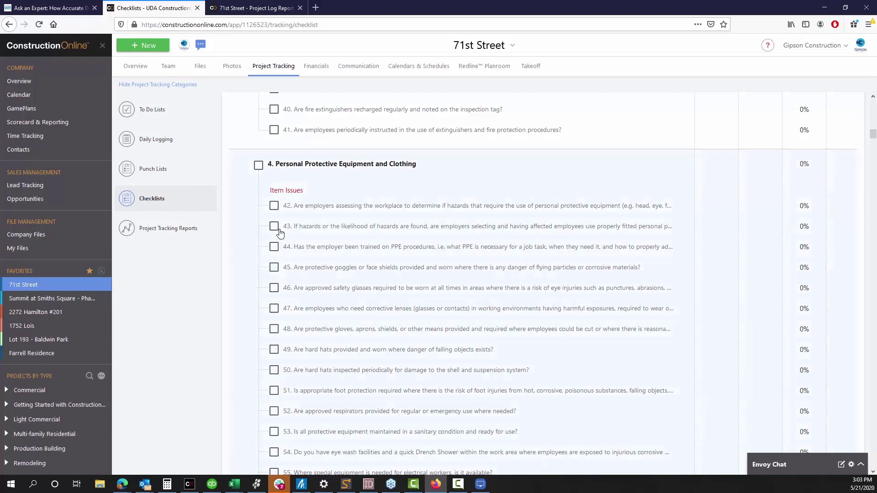
scroll(333, 257, "down", 2)
scroll(332, 257, "down", 3)
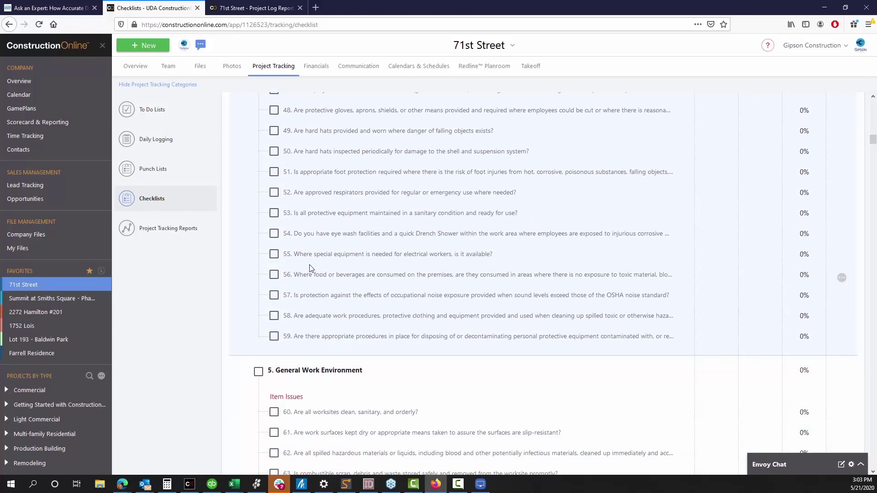
scroll(280, 258, "up", 6)
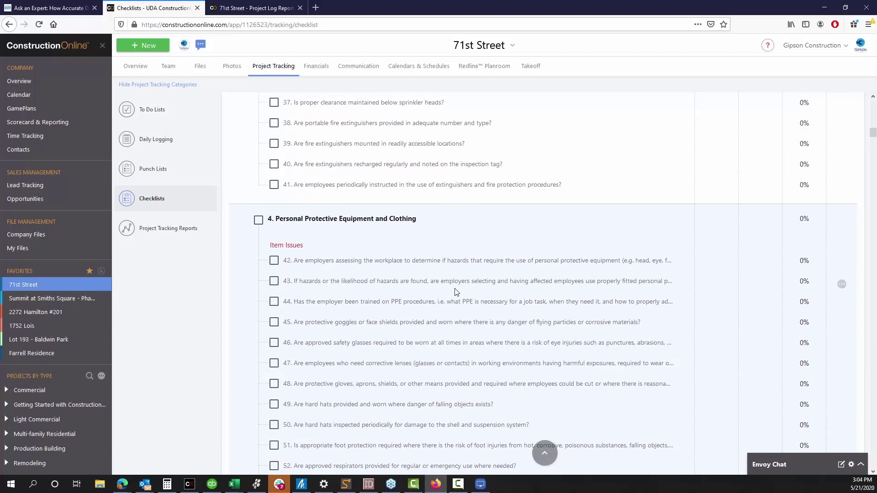
scroll(456, 292, "down", 3)
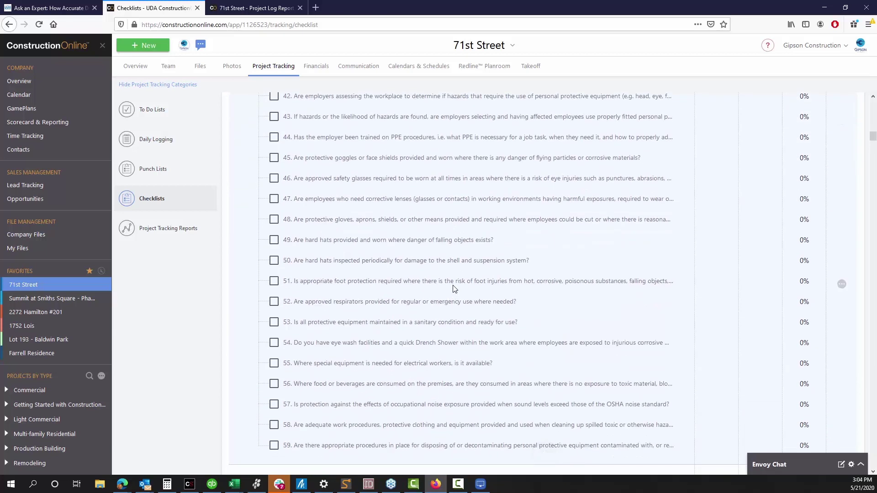
scroll(434, 293, "down", 4)
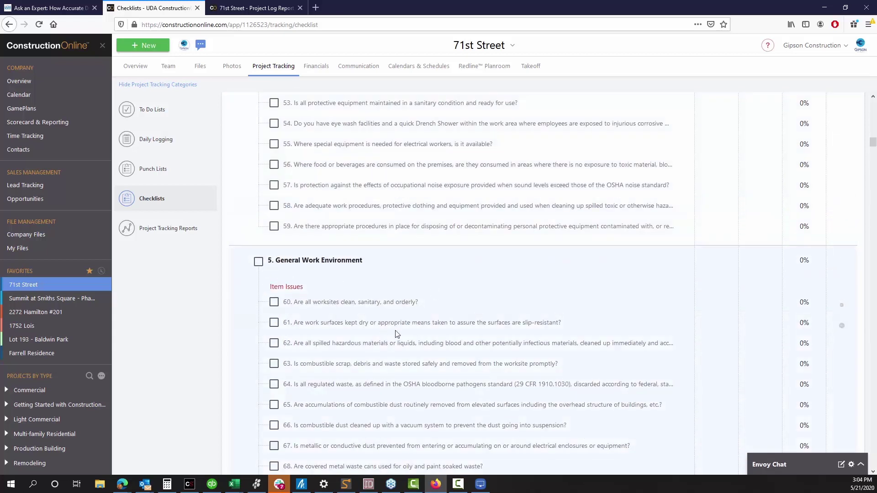
Look through the remaining checklist sections to the end and view the signature entry form
scroll(399, 322, "down", 10)
scroll(400, 323, "down", 20)
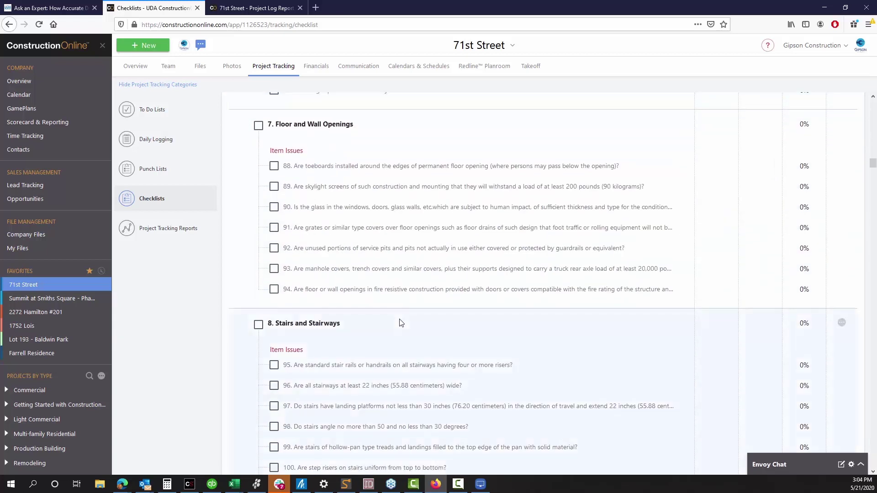
scroll(406, 325, "down", 20)
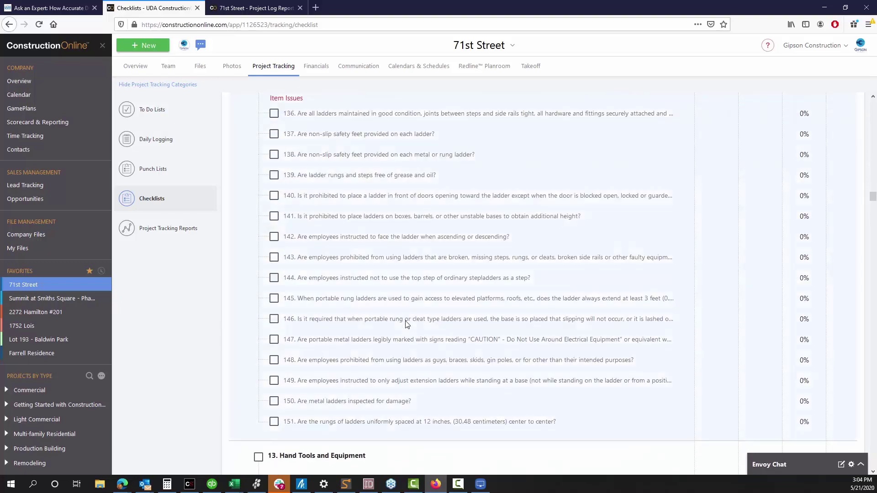
scroll(405, 325, "down", 20)
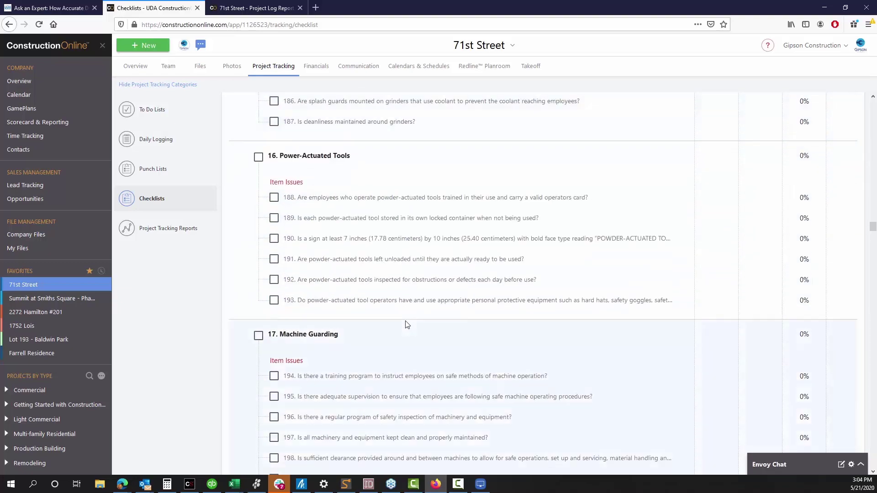
scroll(406, 324, "down", 20)
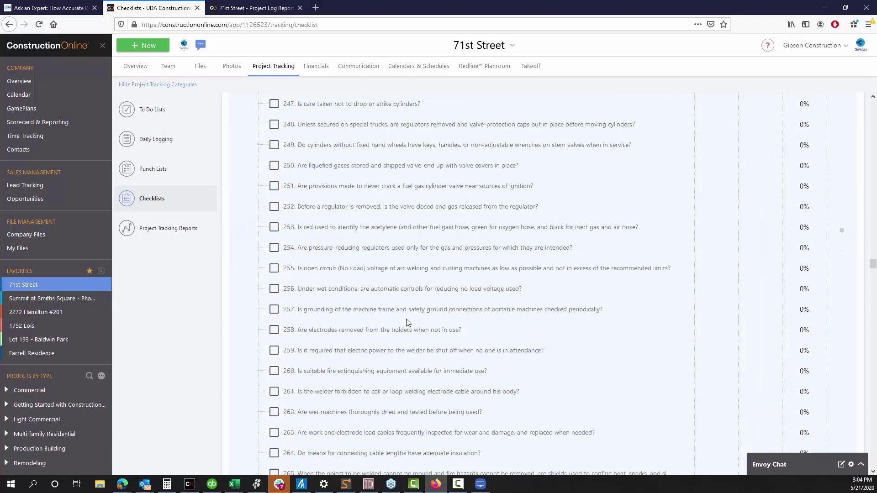
scroll(407, 321, "down", 20)
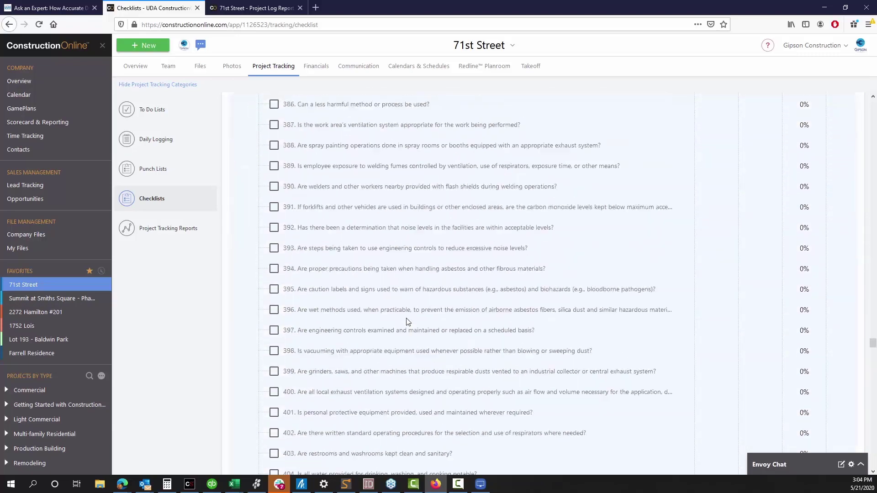
scroll(408, 320, "down", 20)
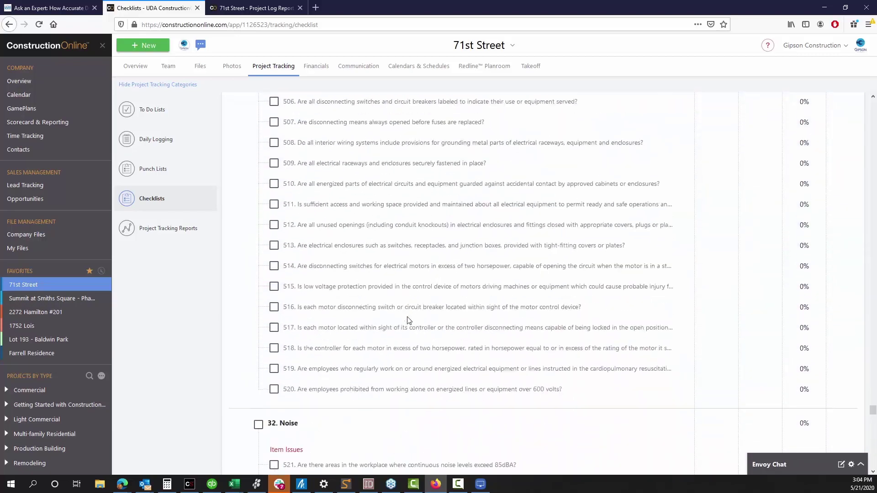
scroll(408, 321, "down", 20)
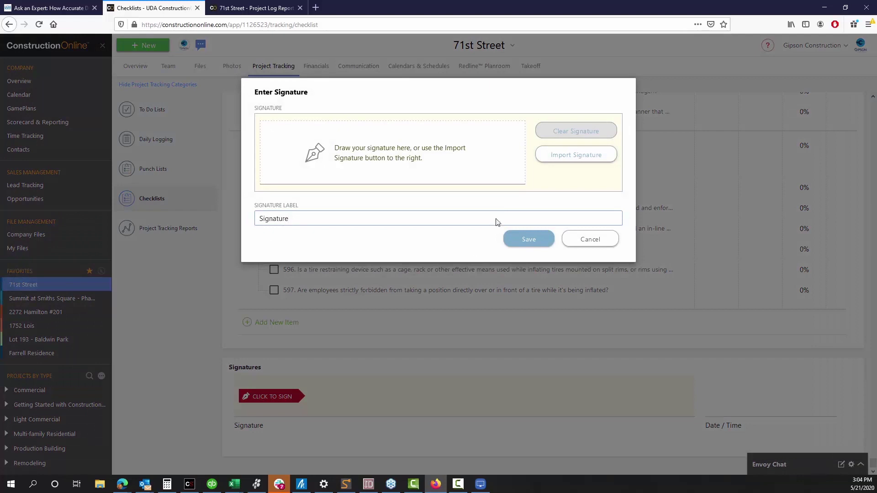
left_click(498, 222)
Switch to the UDA Technologies website, return to its events page and look through the upcoming webinars
left_click(30, 10)
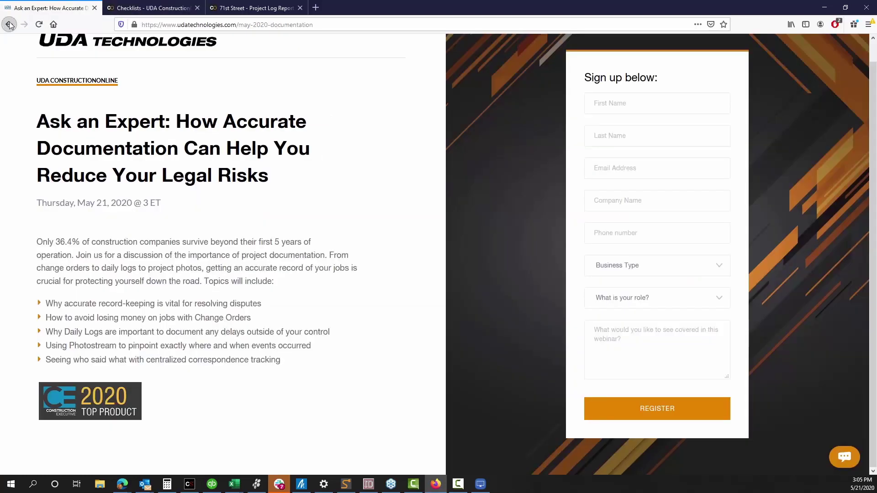
left_click(9, 24)
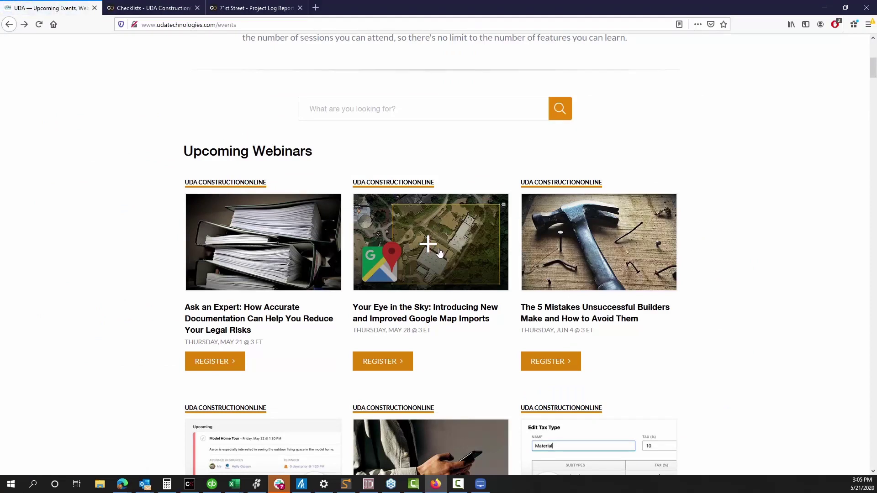
scroll(439, 254, "down", 3)
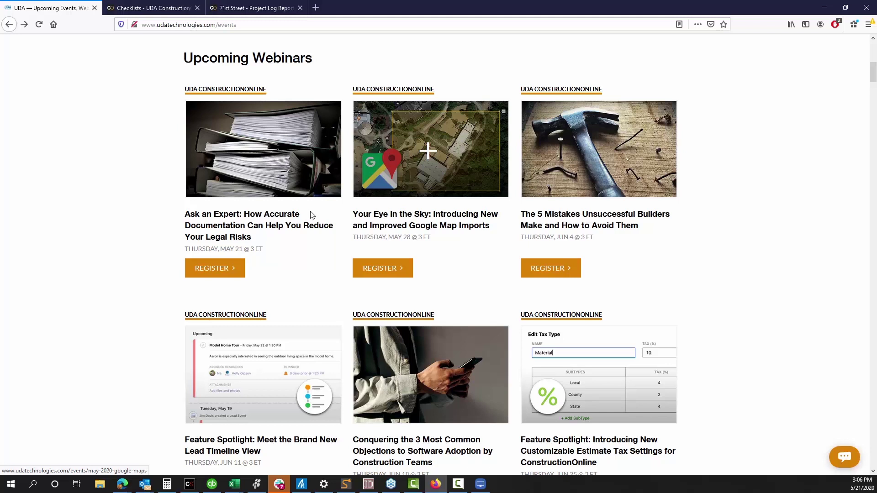
scroll(245, 348, "down", 2)
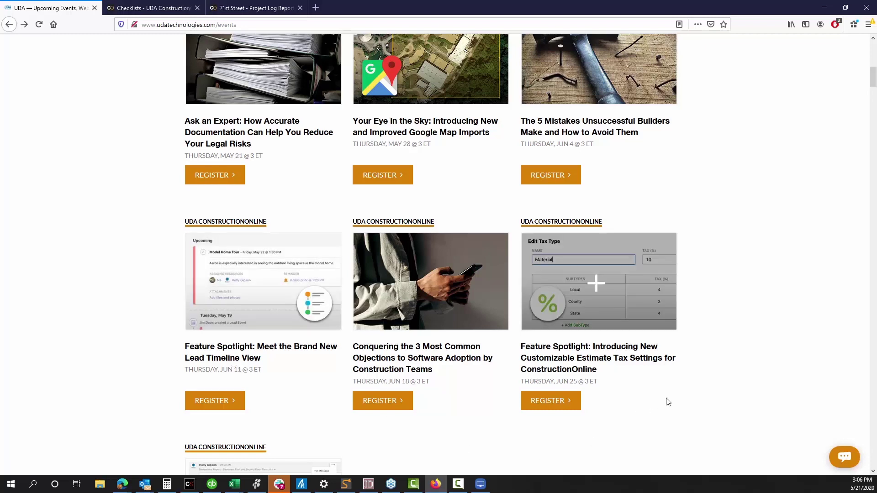
scroll(671, 400, "down", 2)
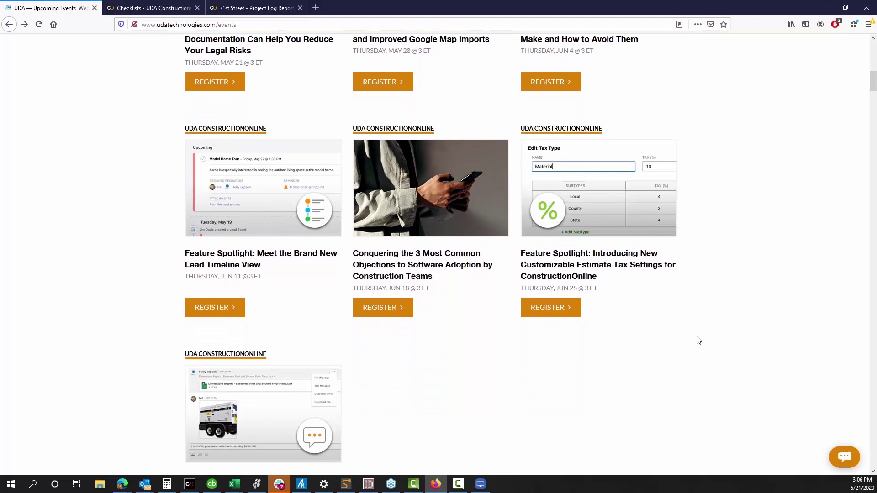
scroll(660, 379, "down", 2)
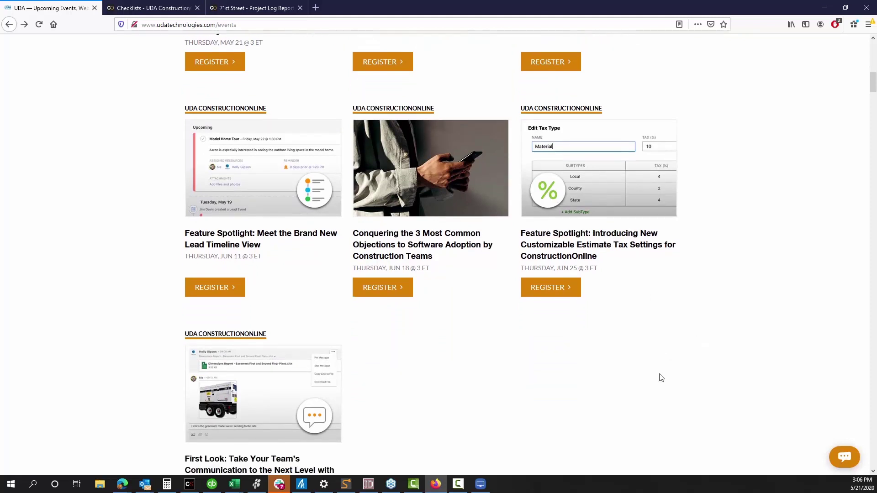